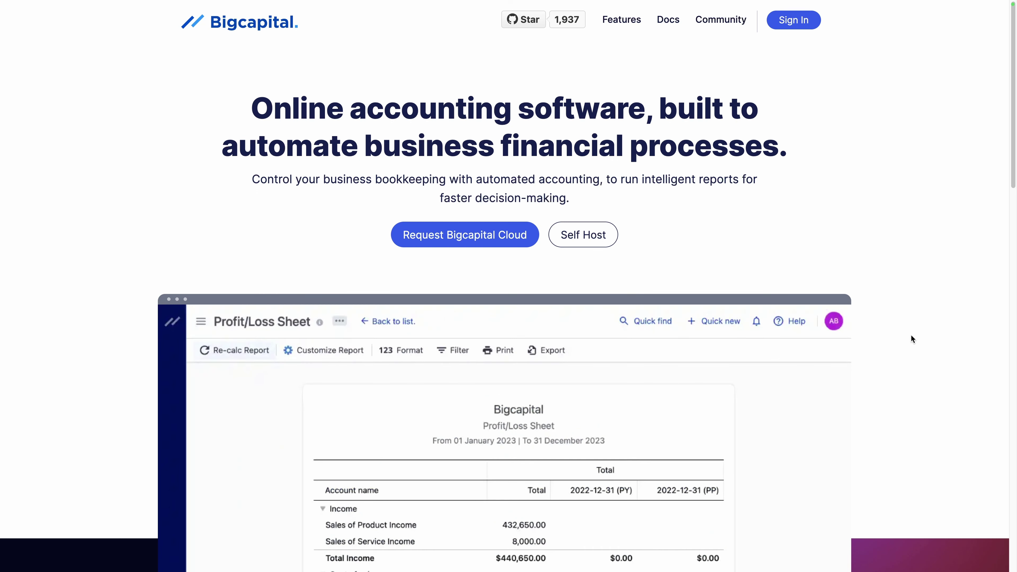
# Step: Scroll through the Bigcapital landing page and open the Request Bigcapital Cloud form
pyautogui.scroll(-7, 911, 336)
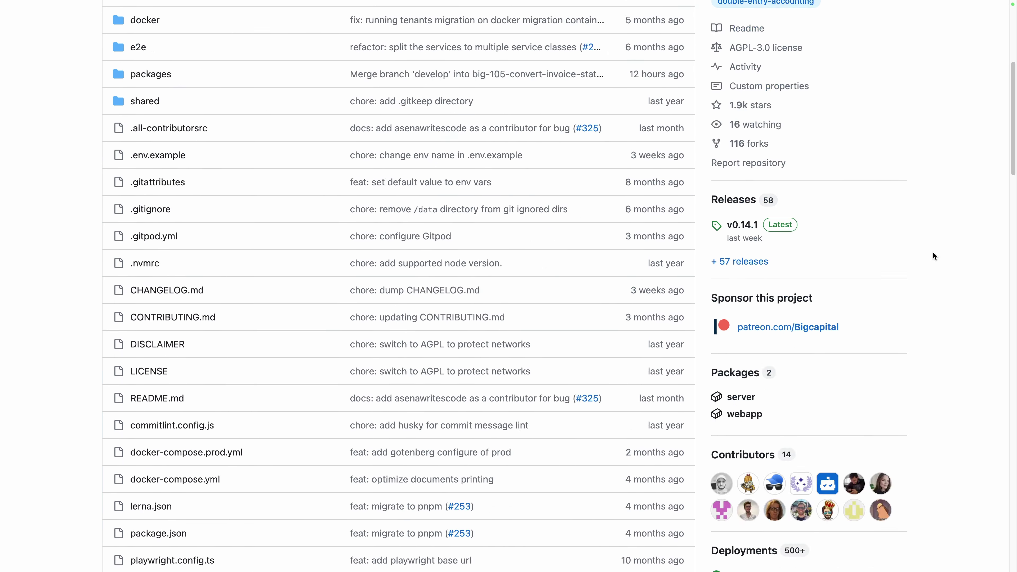
pyautogui.scroll(-7, 932, 251)
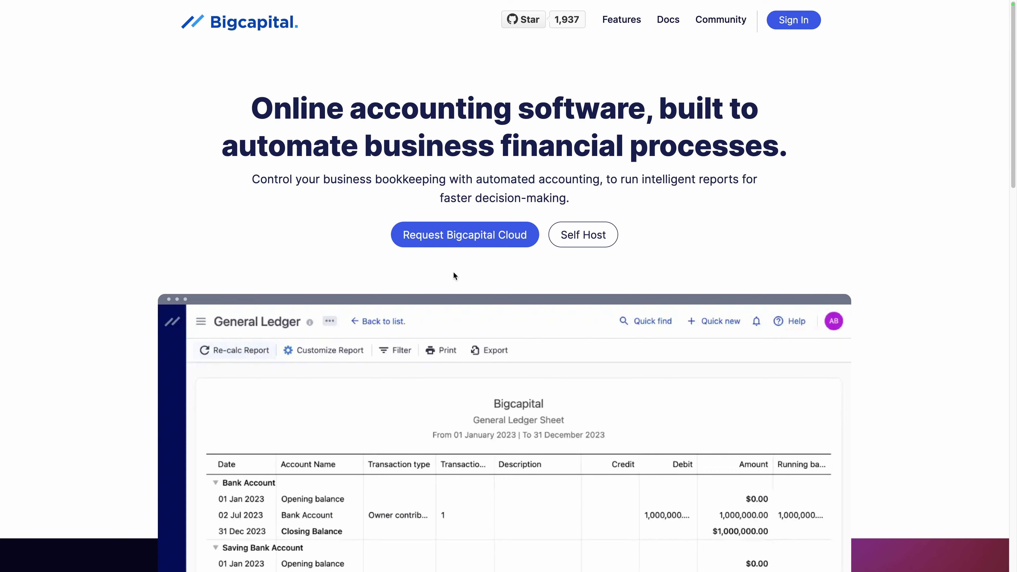
pyautogui.click(454, 236)
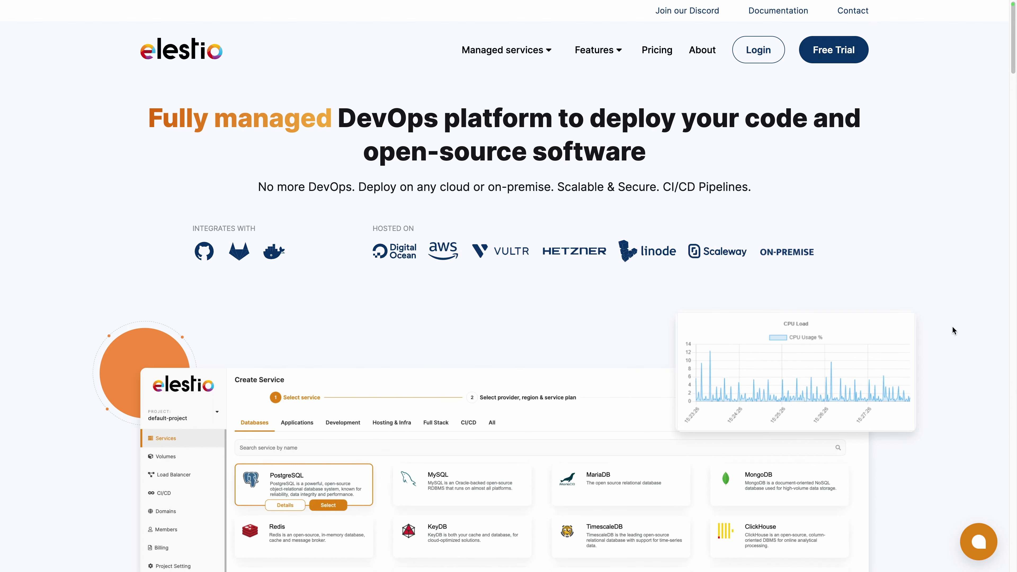
# Step: Log into Elestio, start a first service, and select Bigcapital from a 'big' search
pyautogui.click(758, 54)
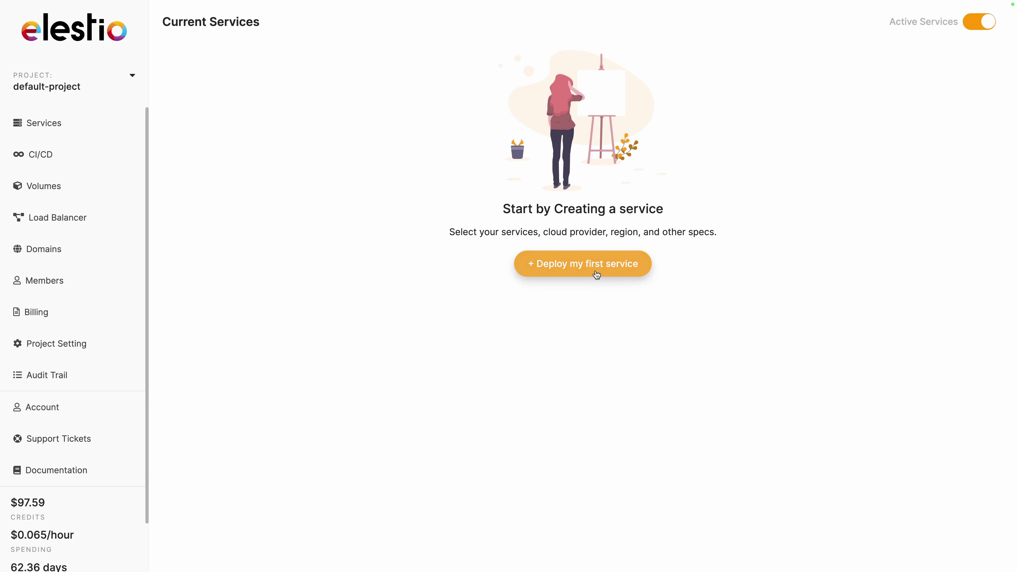
pyautogui.click(596, 271)
pyautogui.click(443, 160)
pyautogui.write('big')
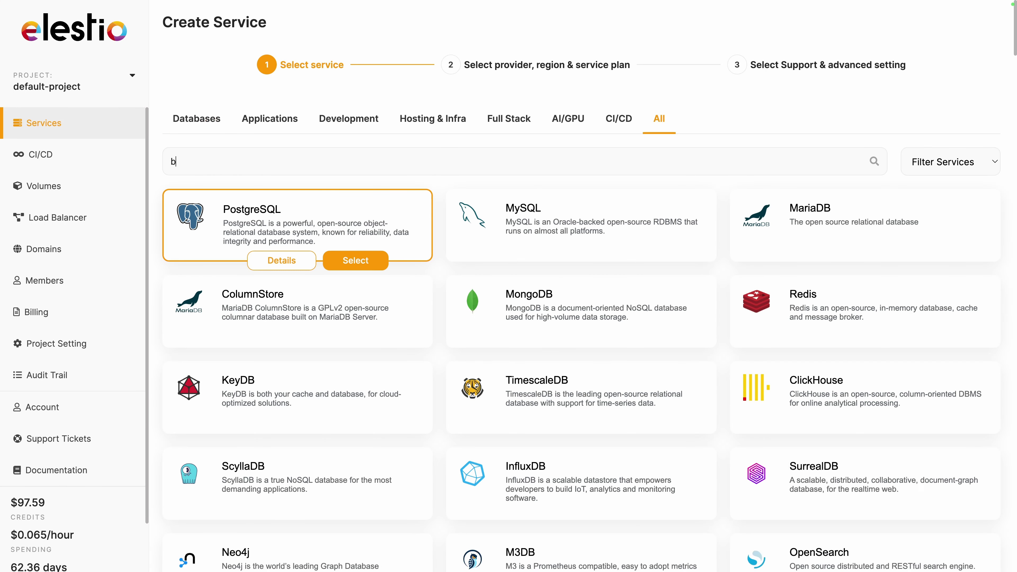
pyautogui.click(922, 260)
# Step: Deploy Bigcapital on Scaleway in Paris fr-par-1 with the SMALL-2C-2G plan
pyautogui.click(282, 168)
pyautogui.click(354, 157)
pyautogui.click(579, 156)
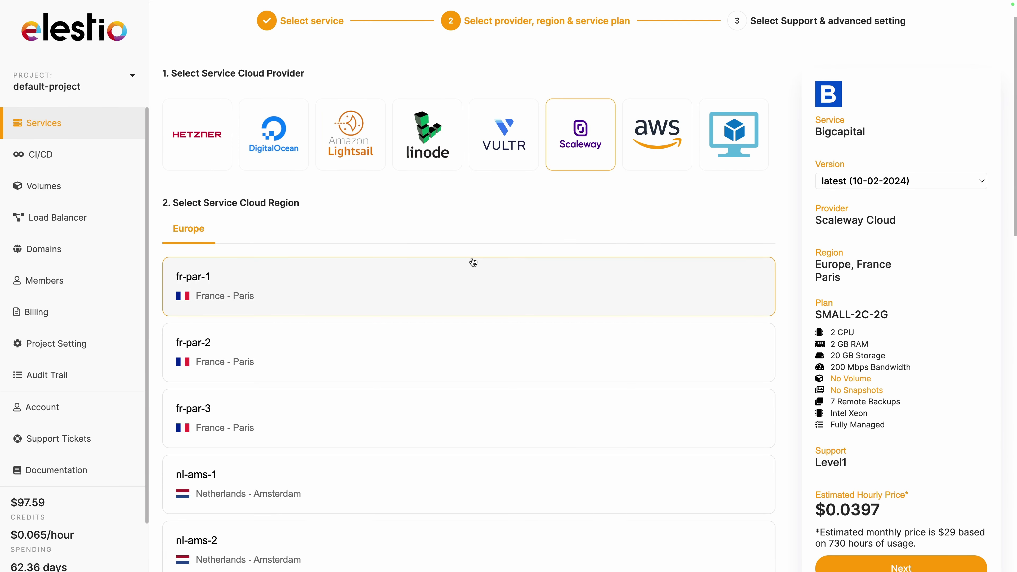
pyautogui.scroll(-3, 473, 263)
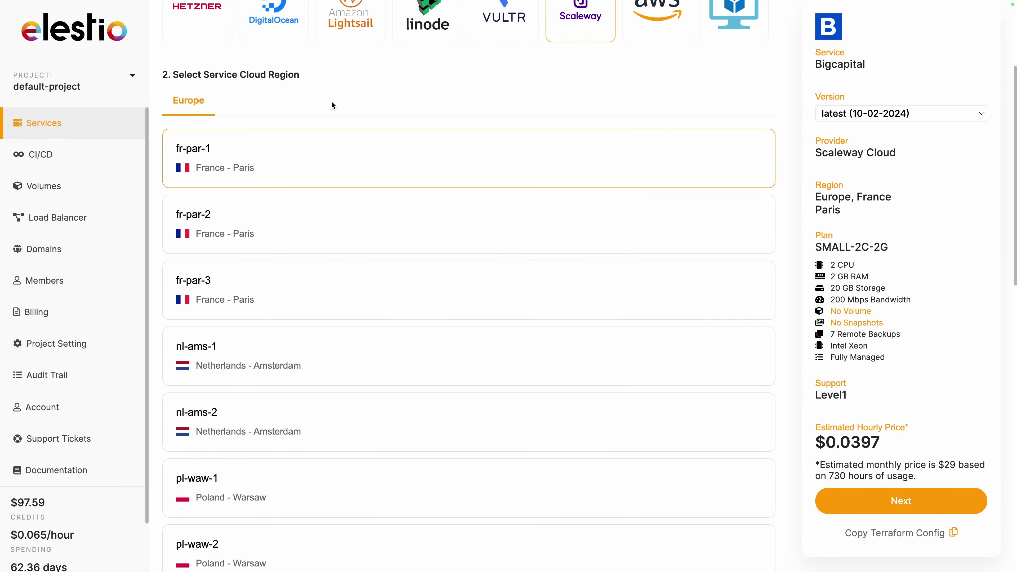
pyautogui.scroll(-10, 331, 100)
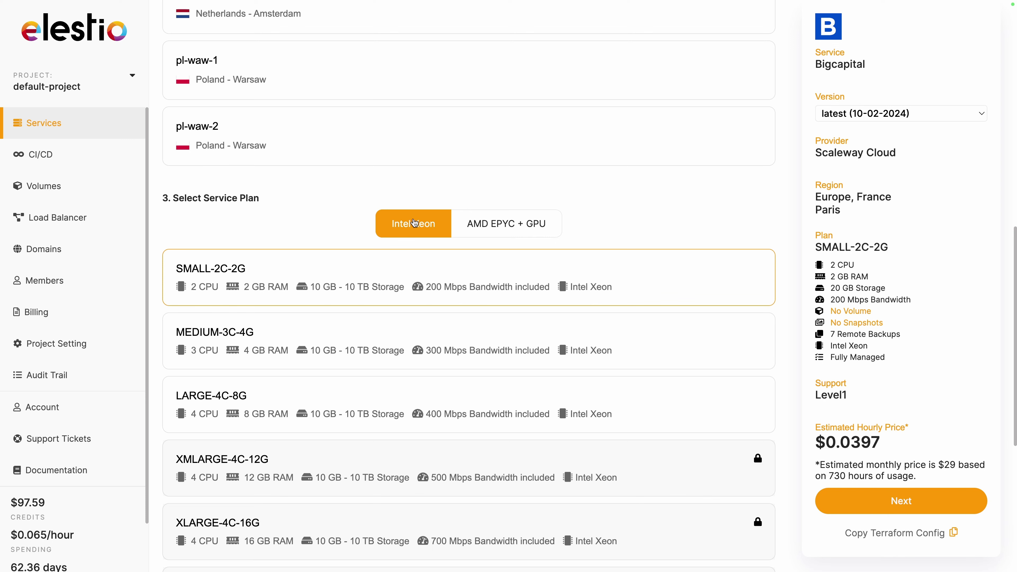
pyautogui.click(833, 500)
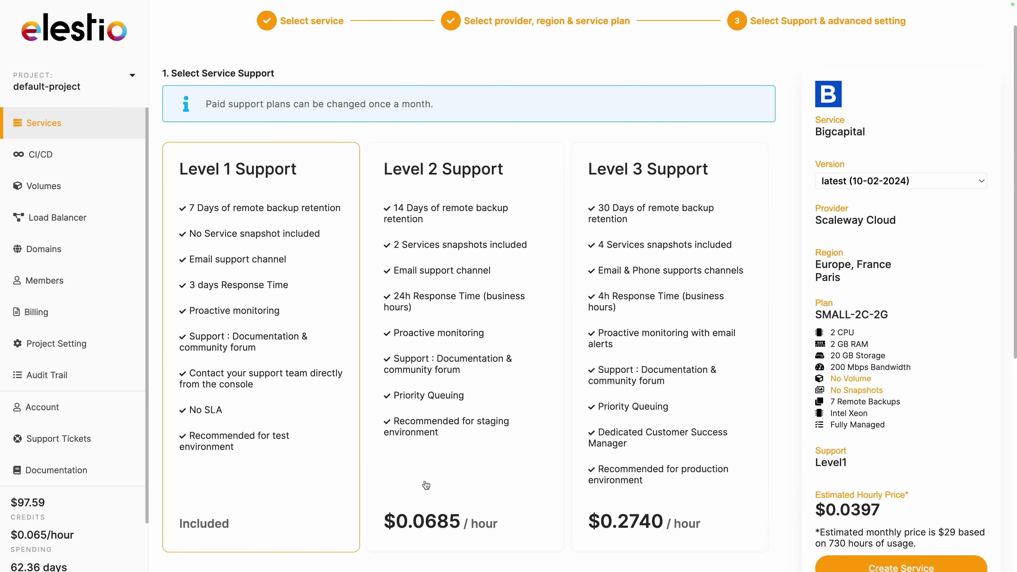
pyautogui.scroll(-3, 280, 404)
pyautogui.click(849, 506)
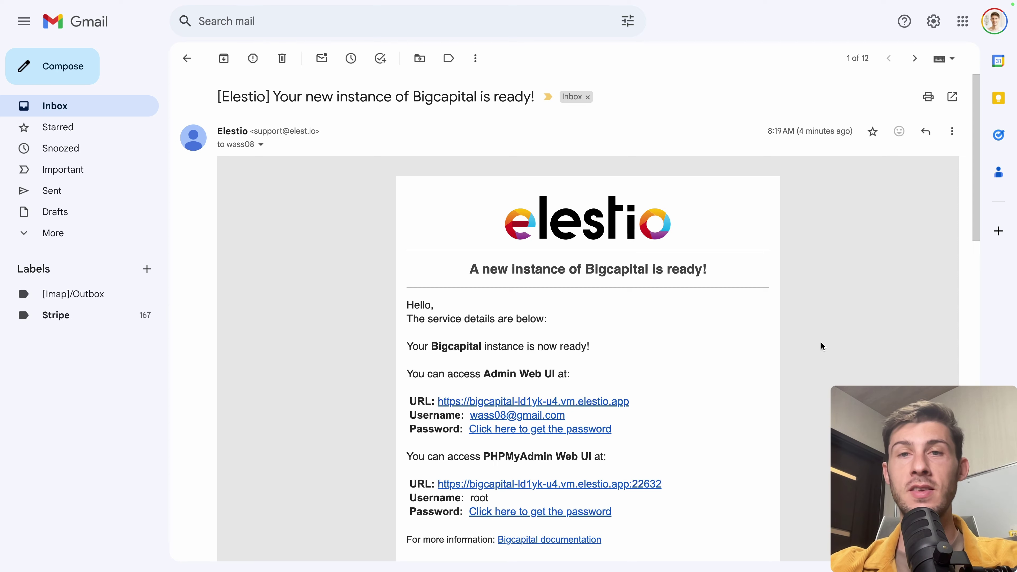
# Step: From the Elestio instance-ready email, reveal the admin password and copy it
pyautogui.scroll(-1, 734, 362)
pyautogui.scroll(-1, 734, 363)
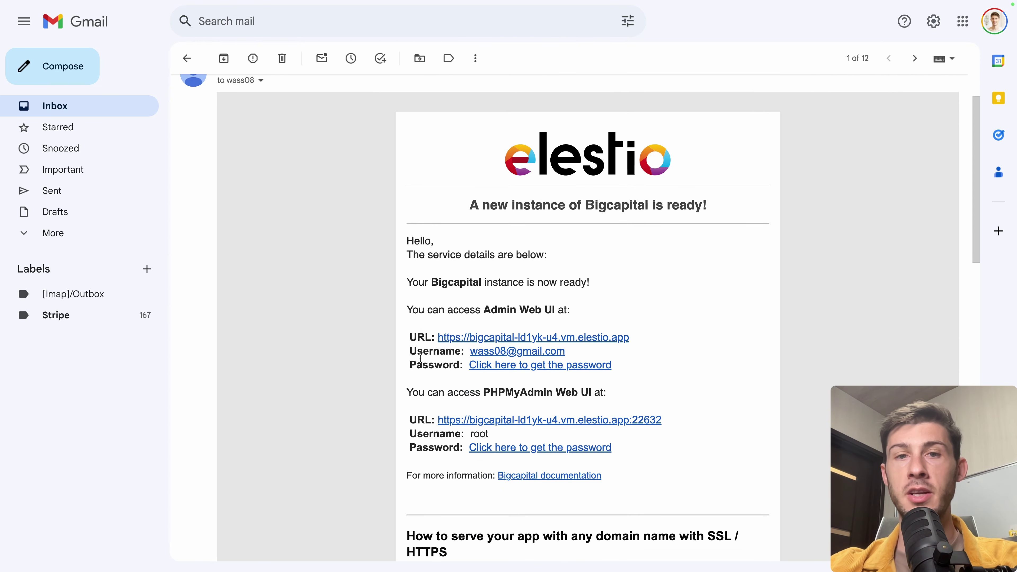
pyautogui.click(489, 364)
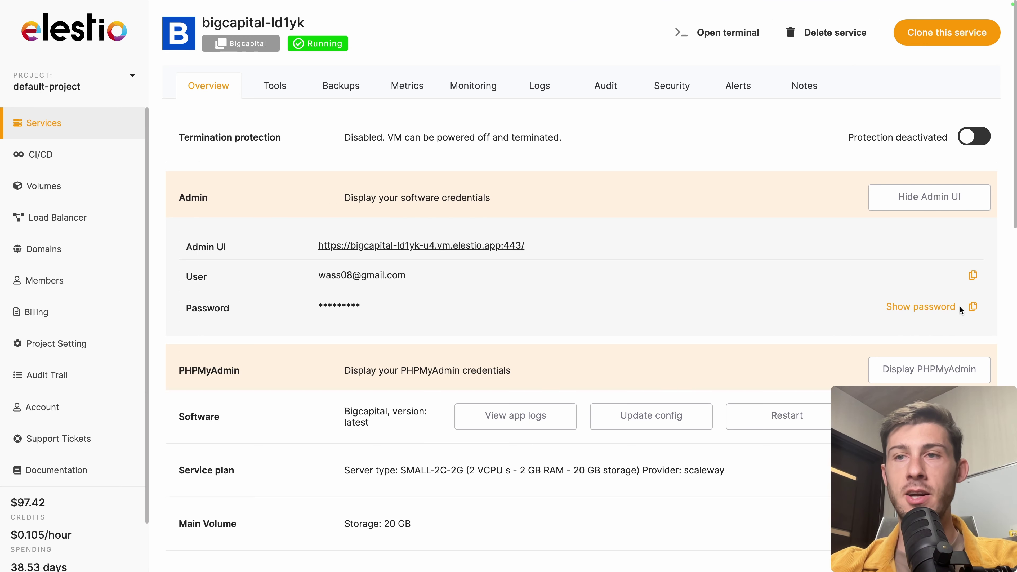
pyautogui.click(968, 311)
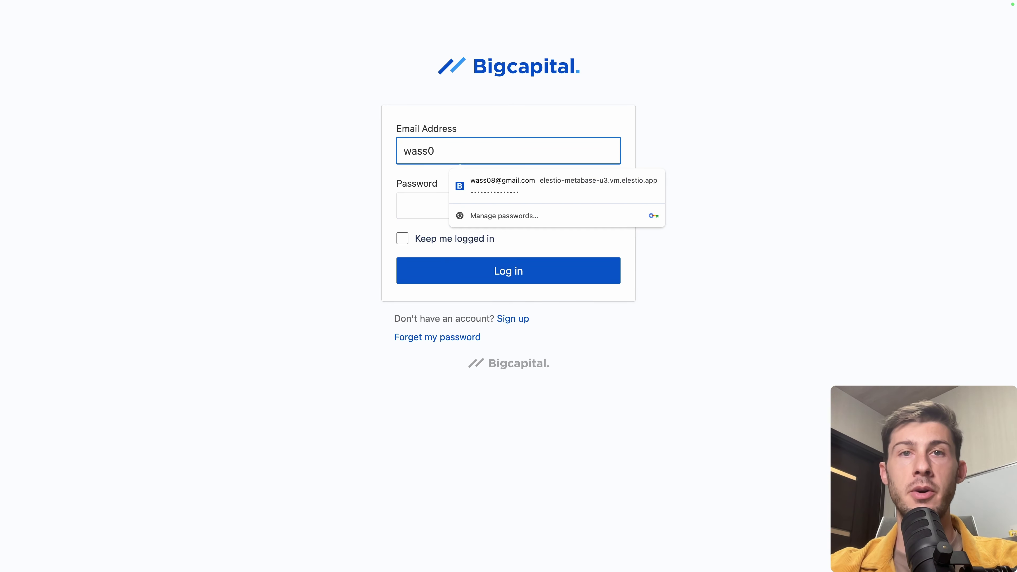
# Step: Log into Bigcapital with the admin email and the pasted password
pyautogui.write('com')
pyautogui.press('Tab')
pyautogui.press('super+v')
pyautogui.click(497, 272)
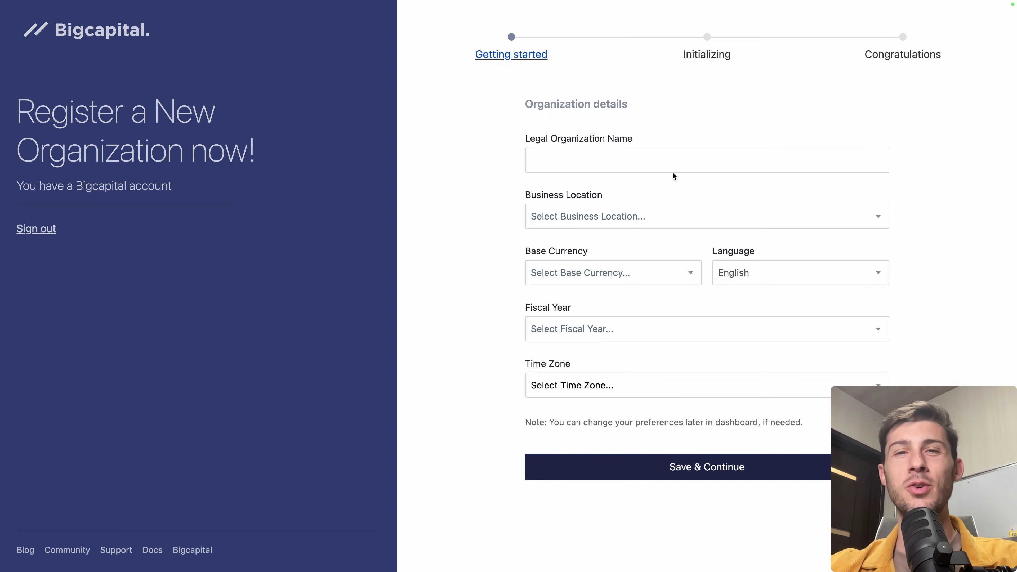
# Step: Enter Web Agency as the legal organization name and Ireland as location
pyautogui.click(675, 161)
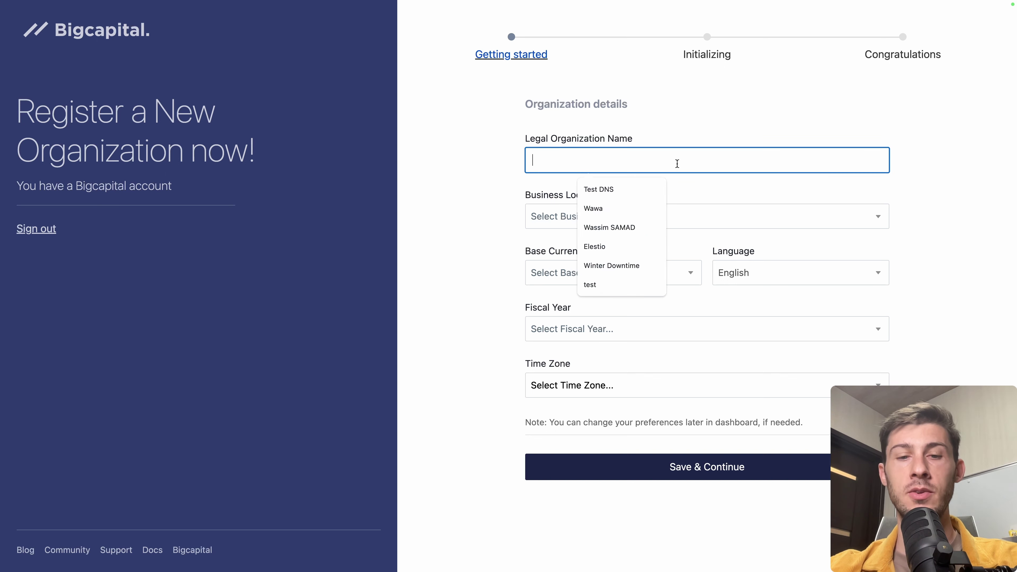
pyautogui.write('Web Agency')
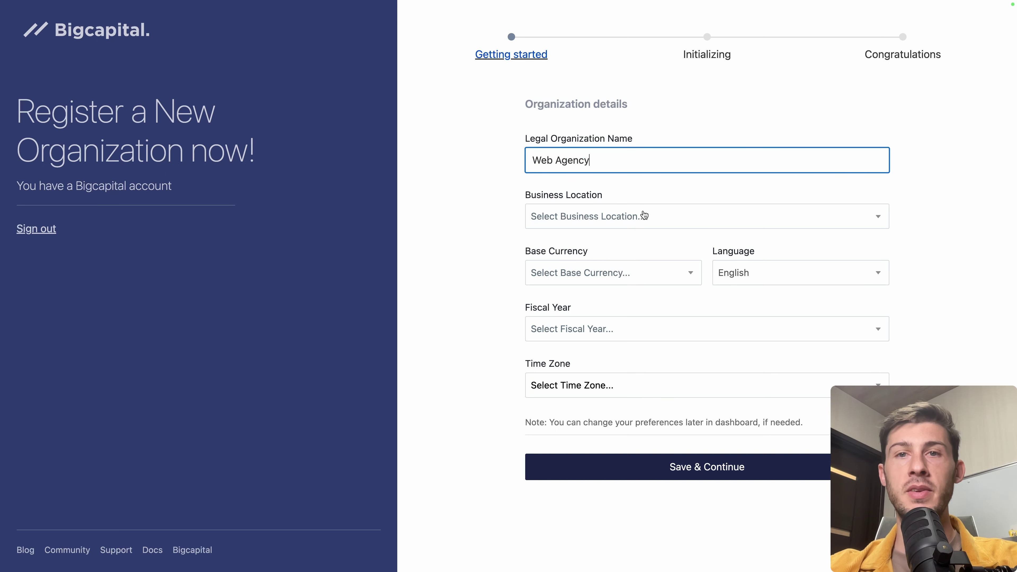
pyautogui.click(644, 217)
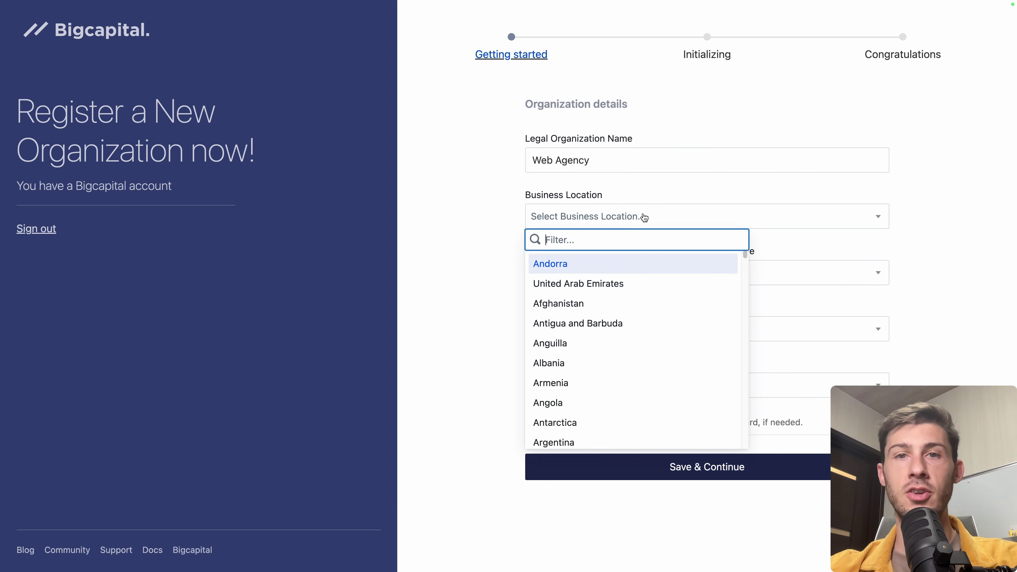
pyautogui.write('ire')
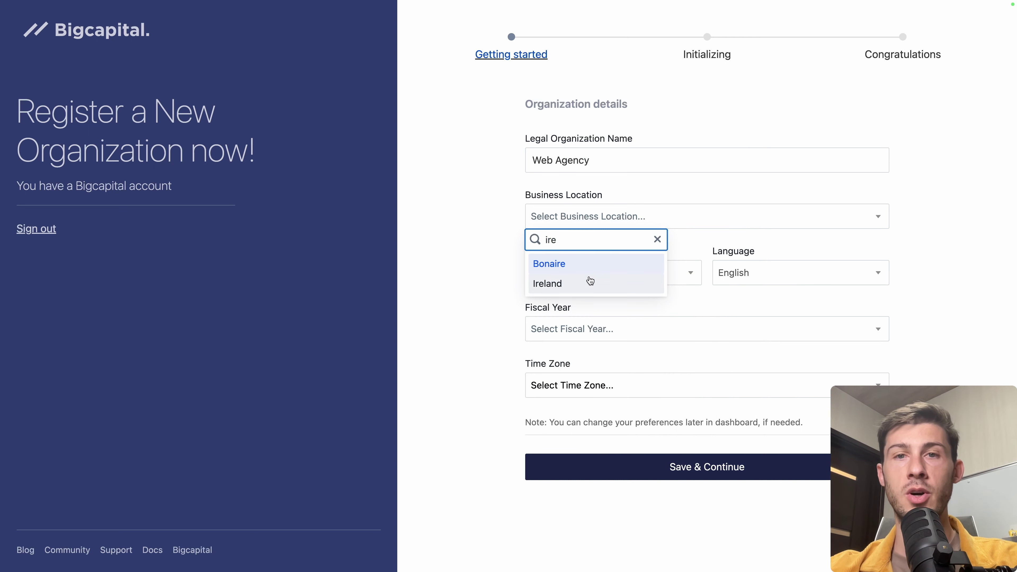
pyautogui.click(585, 283)
# Step: Choose EUR - Euro, January - December fiscal year, Asia/Tokyo time zone, and save
pyautogui.click(572, 279)
pyautogui.write('eur')
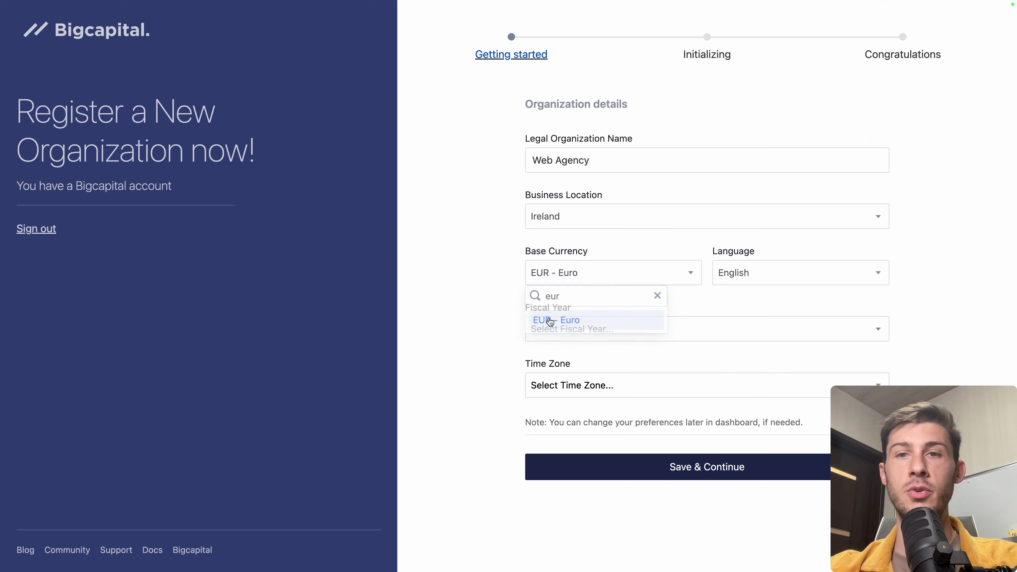
pyautogui.click(550, 322)
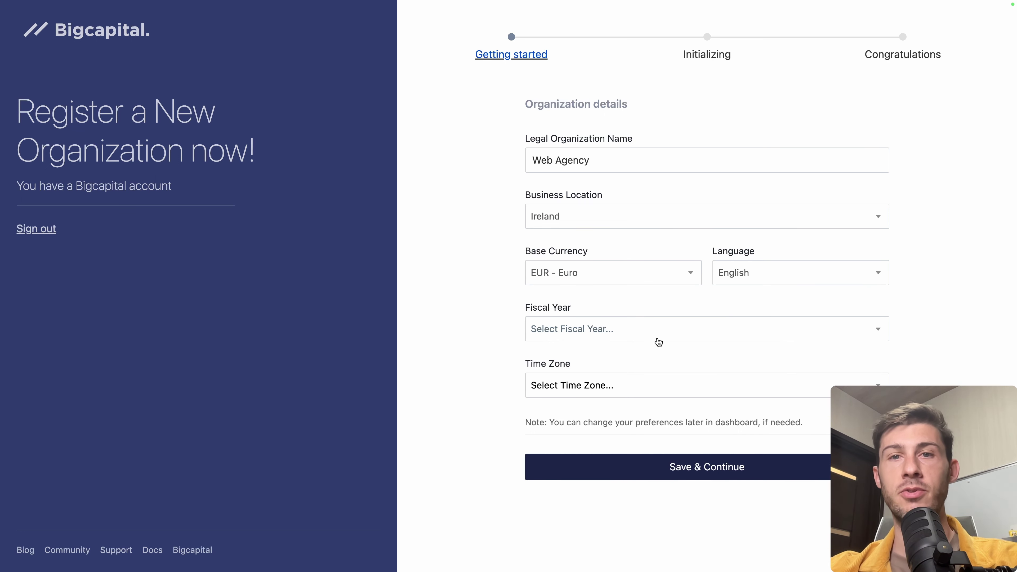
pyautogui.click(666, 335)
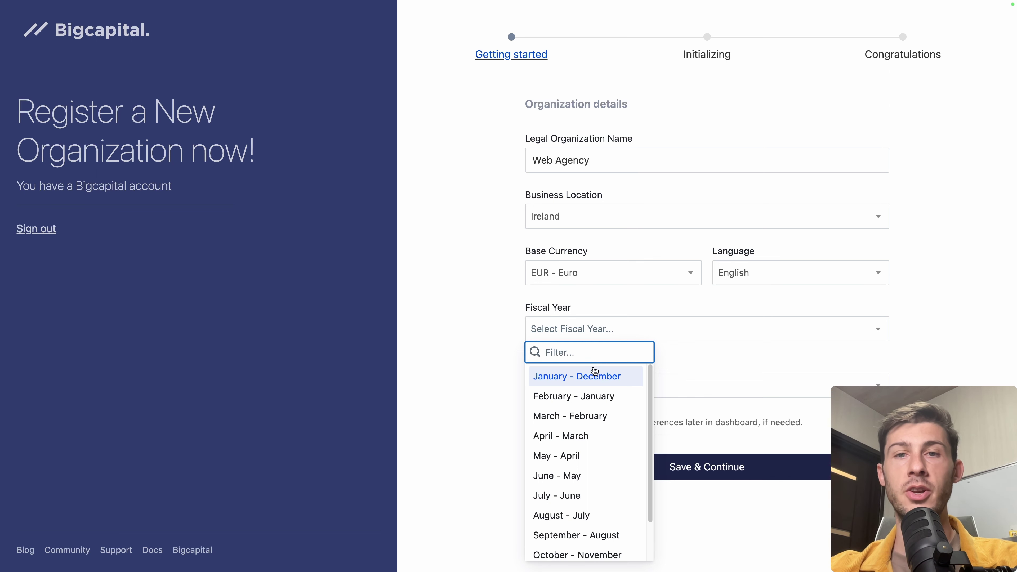
pyautogui.click(553, 385)
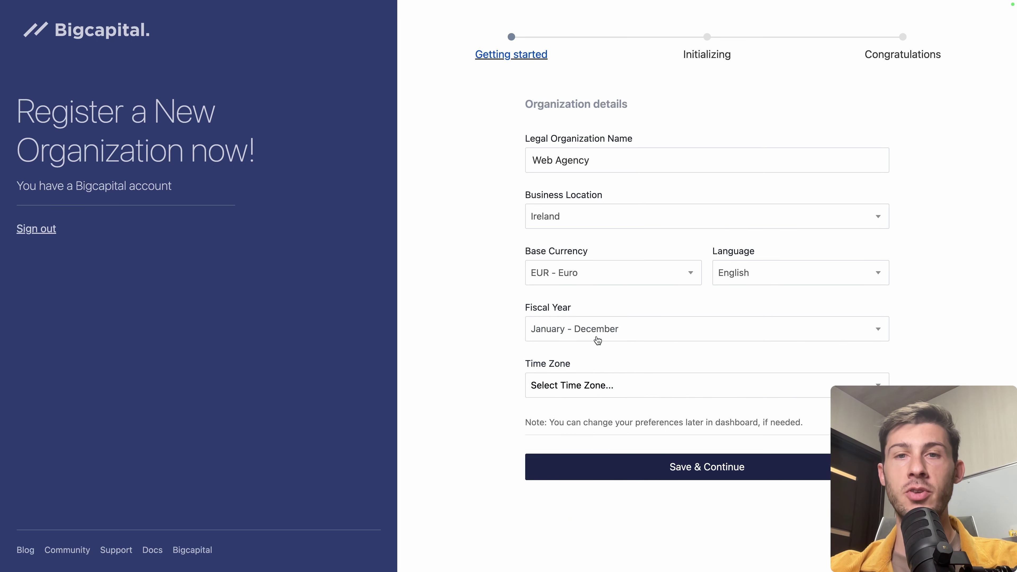
pyautogui.click(598, 388)
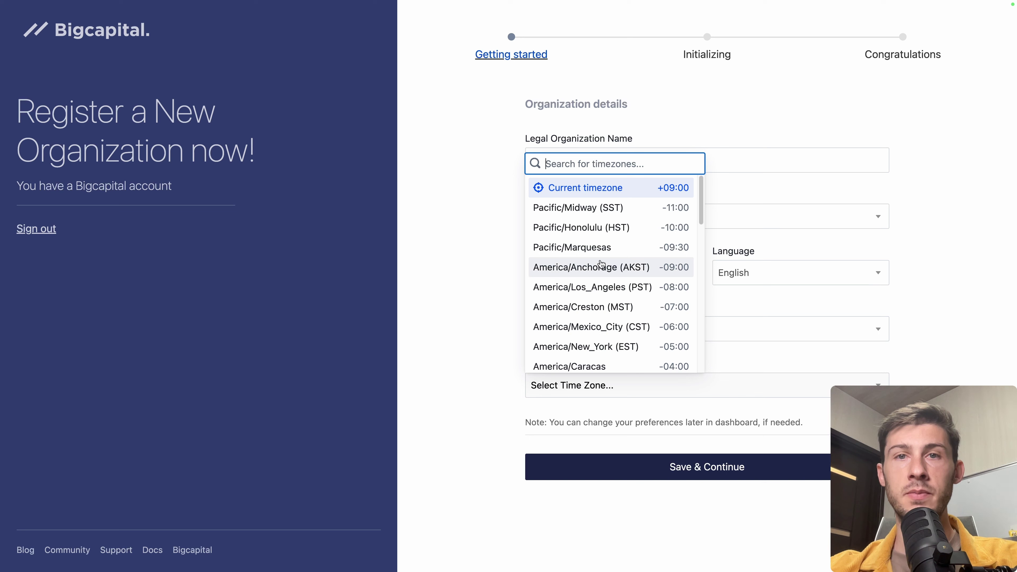
pyautogui.click(597, 195)
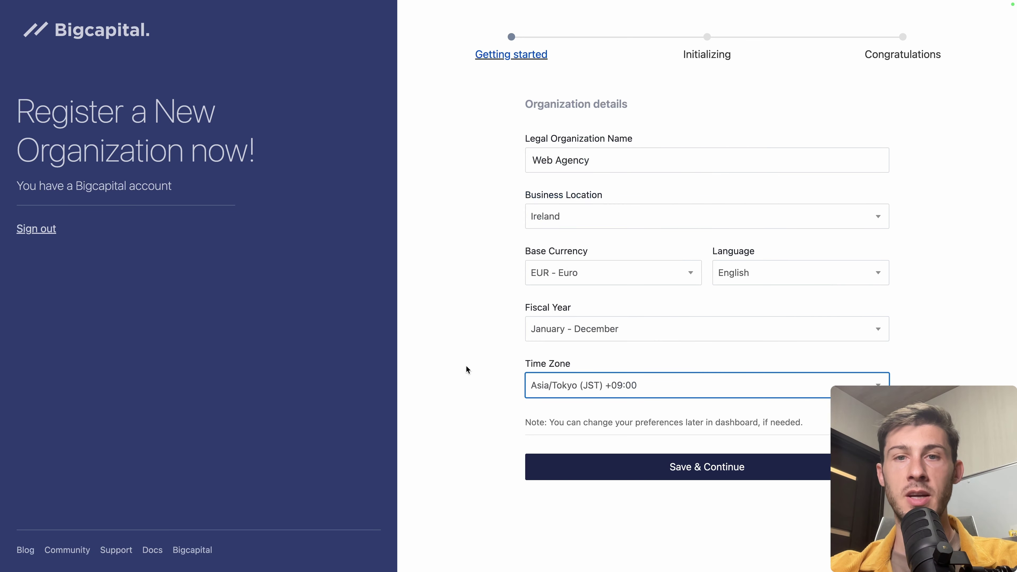
pyautogui.click(611, 467)
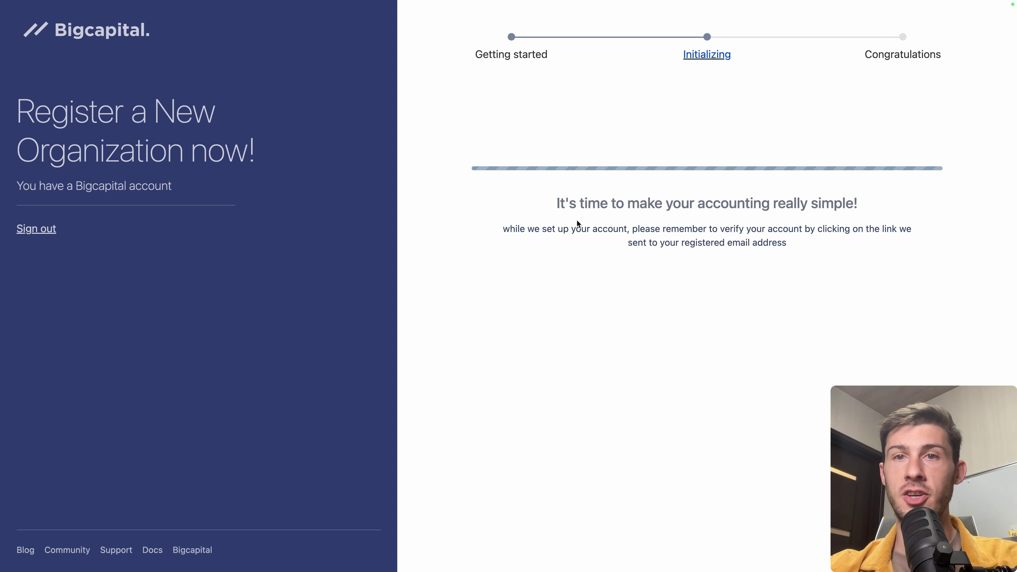
# Step: Once initialization finishes, continue to the Web Agency dashboard
pyautogui.moveTo(628, 229); pyautogui.dragTo(798, 226)
pyautogui.click(799, 239)
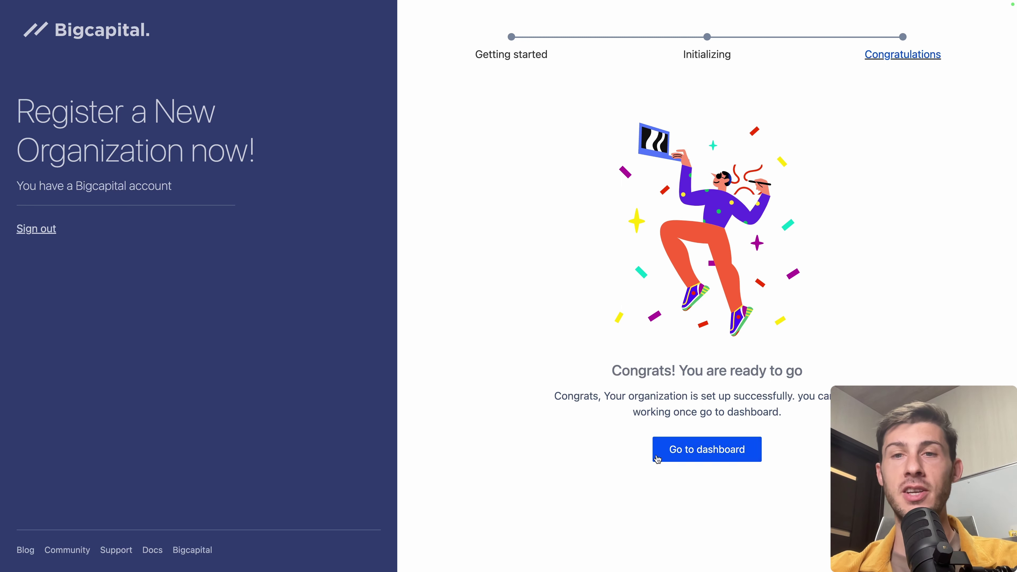
pyautogui.click(687, 454)
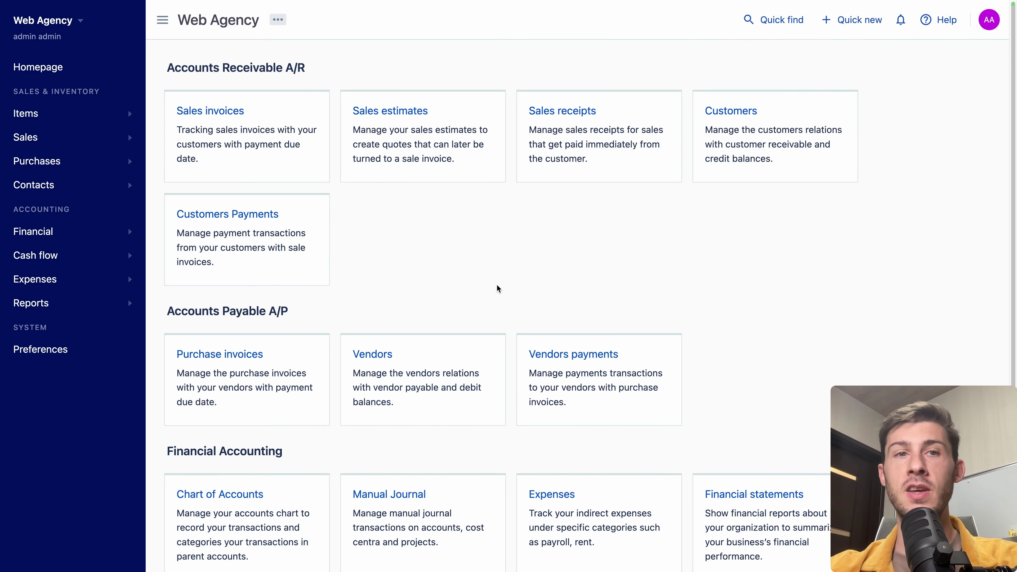
pyautogui.scroll(-4, 498, 288)
pyautogui.scroll(5, 544, 433)
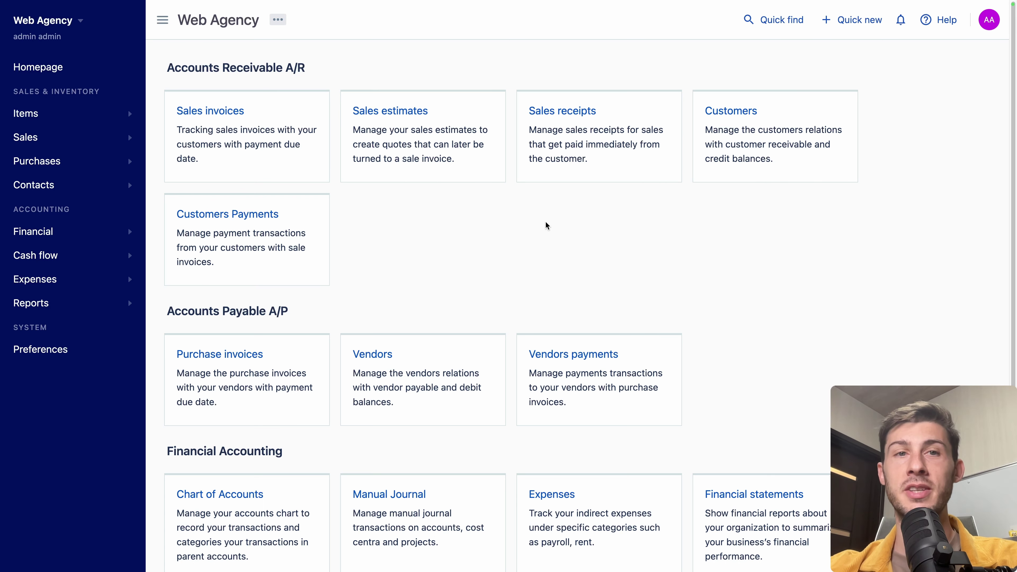
pyautogui.scroll(-3, 546, 225)
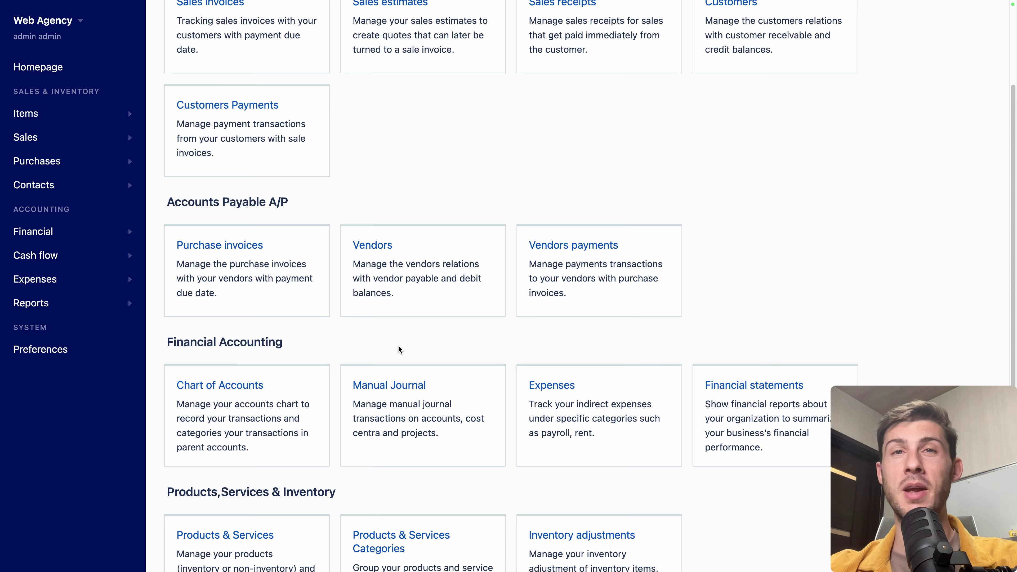
pyautogui.scroll(-2, 399, 349)
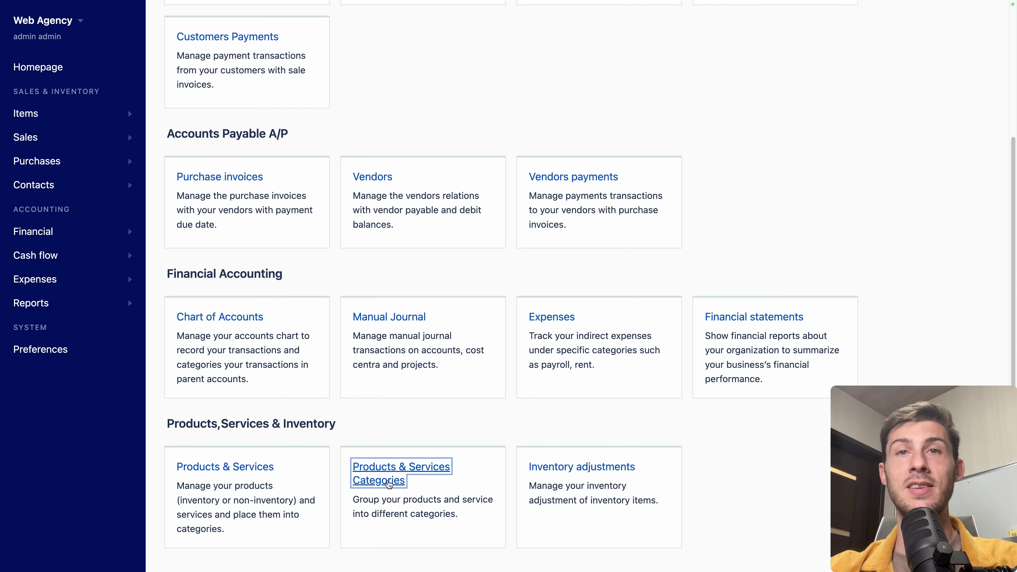
# Step: Create the item categories Development Consulting and Hosting
pyautogui.click(382, 486)
pyautogui.click(202, 57)
pyautogui.write('Development Consulting')
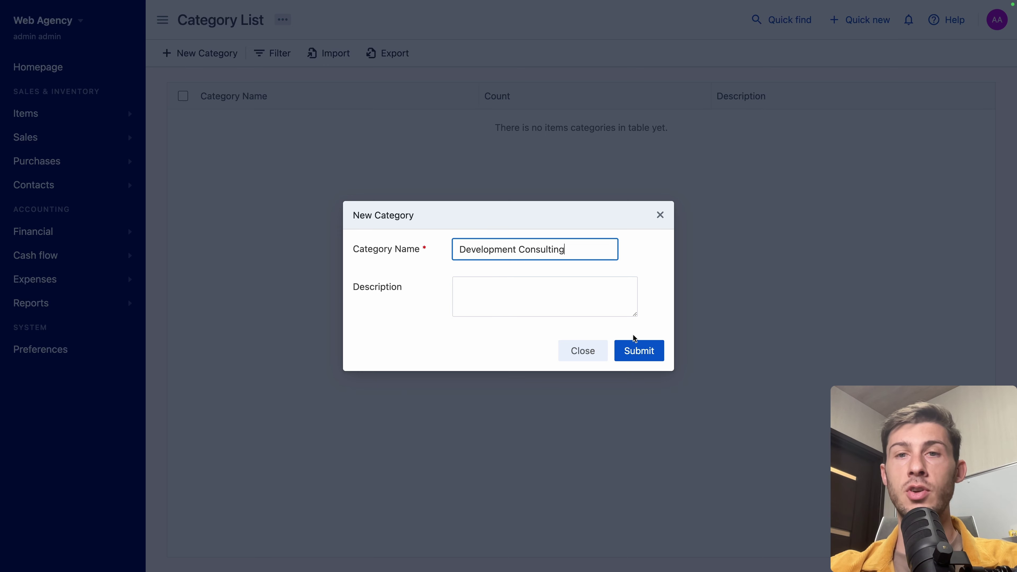
pyautogui.click(639, 351)
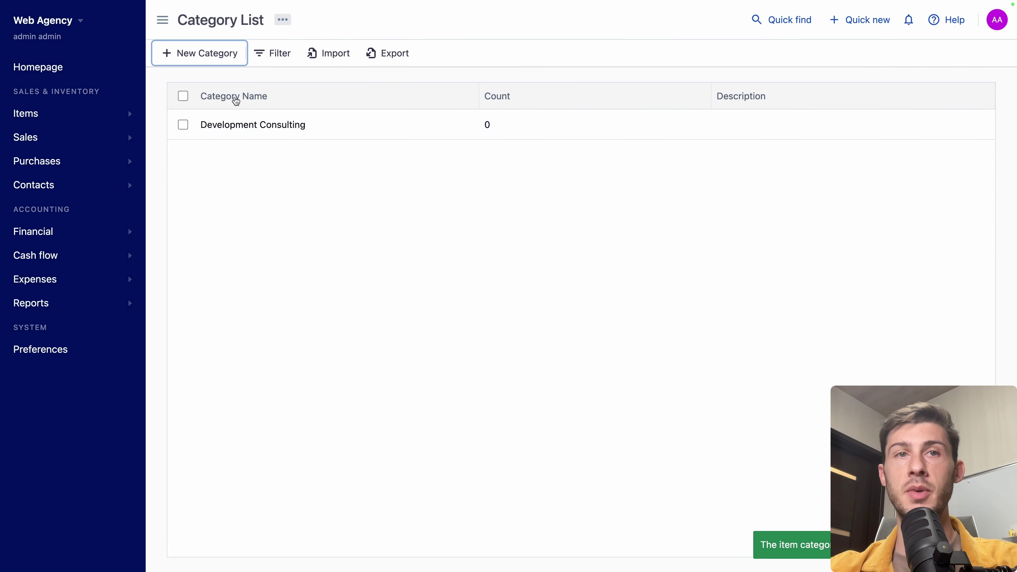
pyautogui.click(205, 53)
pyautogui.write('Hosting')
pyautogui.click(652, 351)
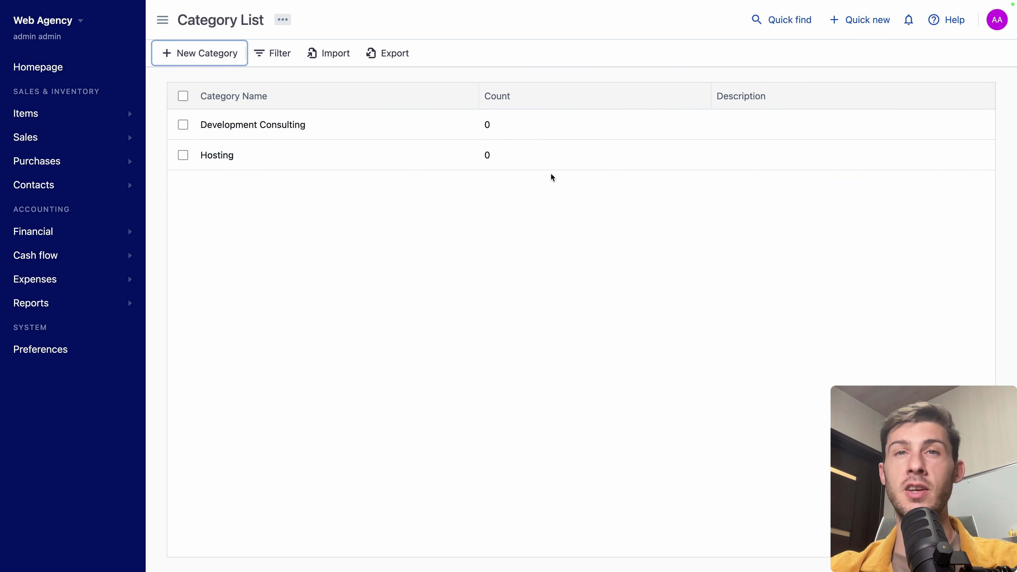
pyautogui.click(417, 226)
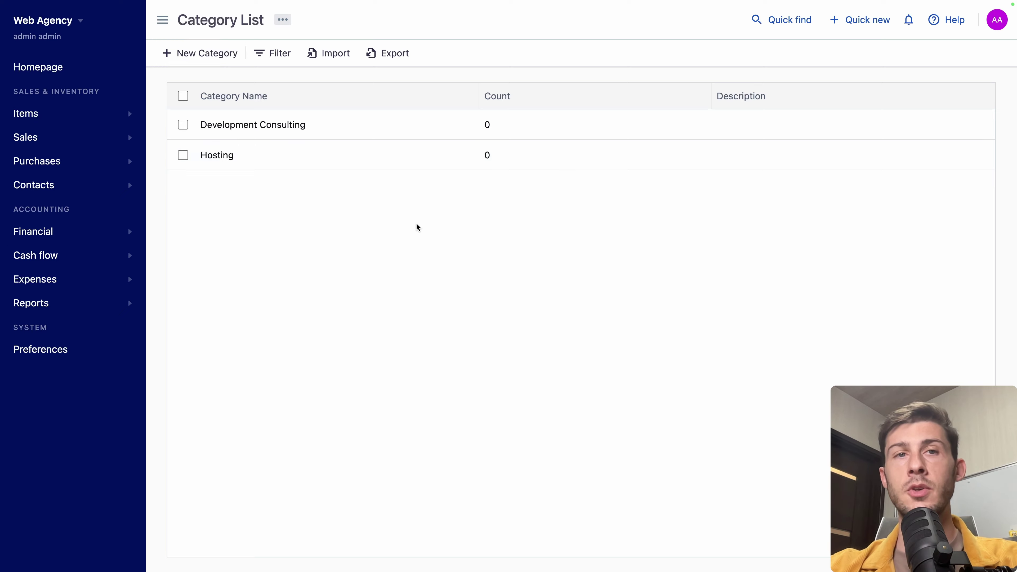
# Step: Start a new Products & Services item named React Development in Development Consulting
pyautogui.click(104, 74)
pyautogui.scroll(-5, 347, 356)
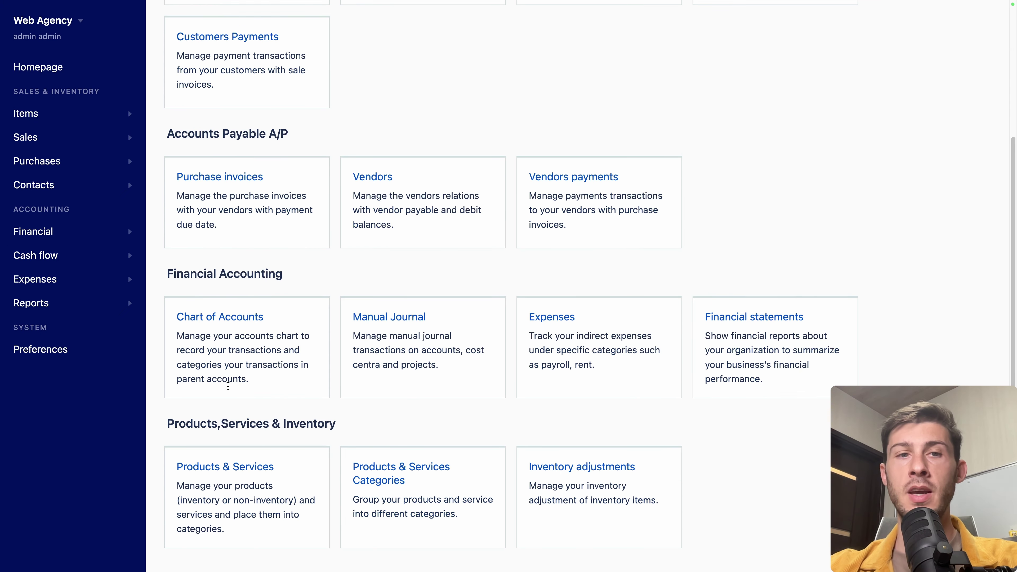
pyautogui.click(229, 469)
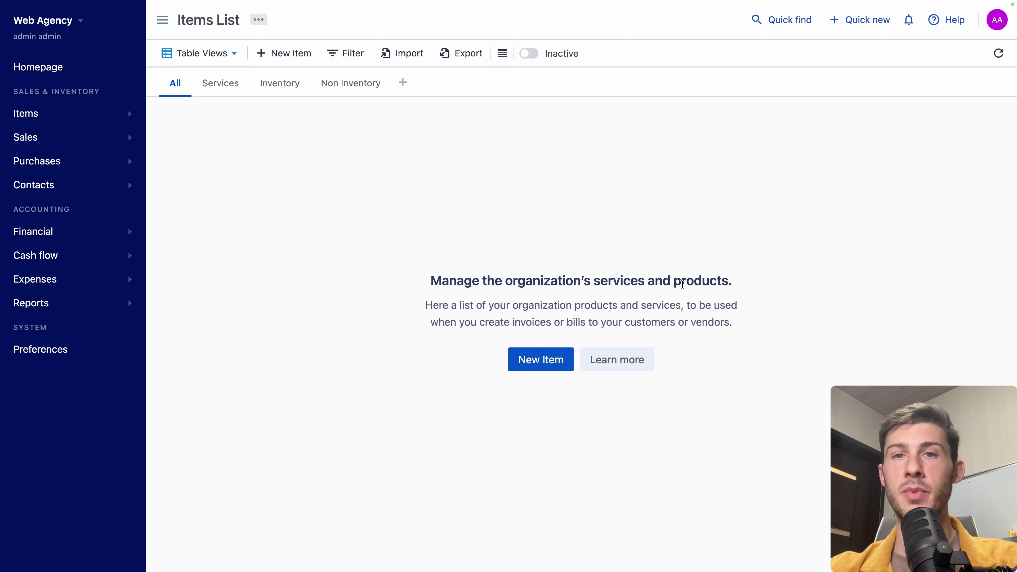
pyautogui.click(540, 359)
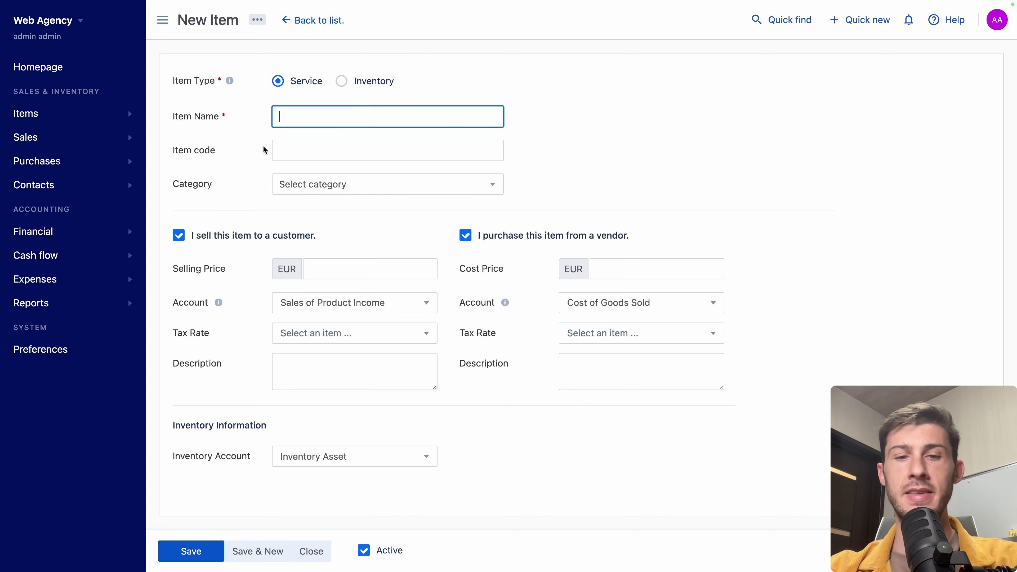
pyautogui.write('React Development')
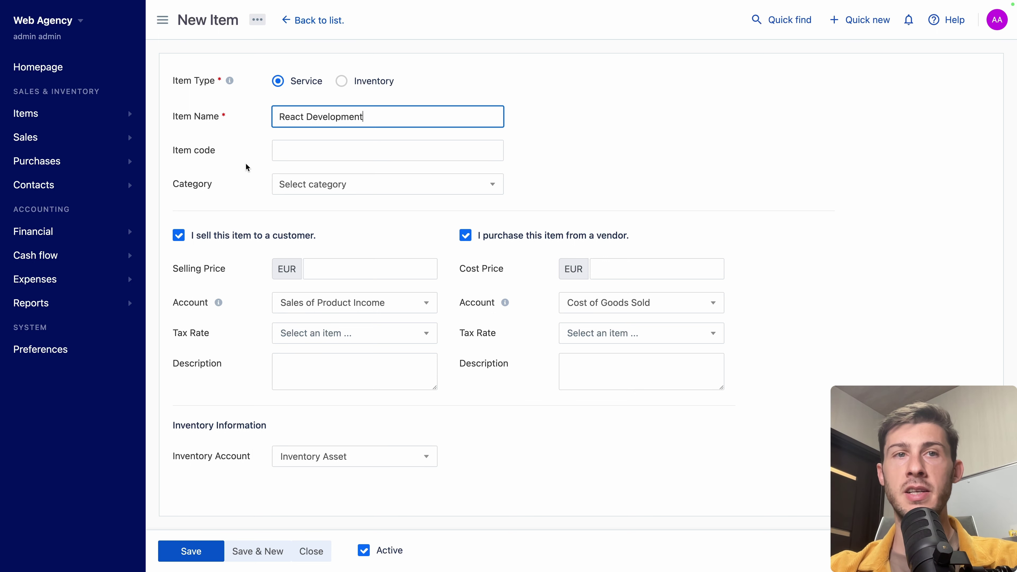
pyautogui.click(273, 188)
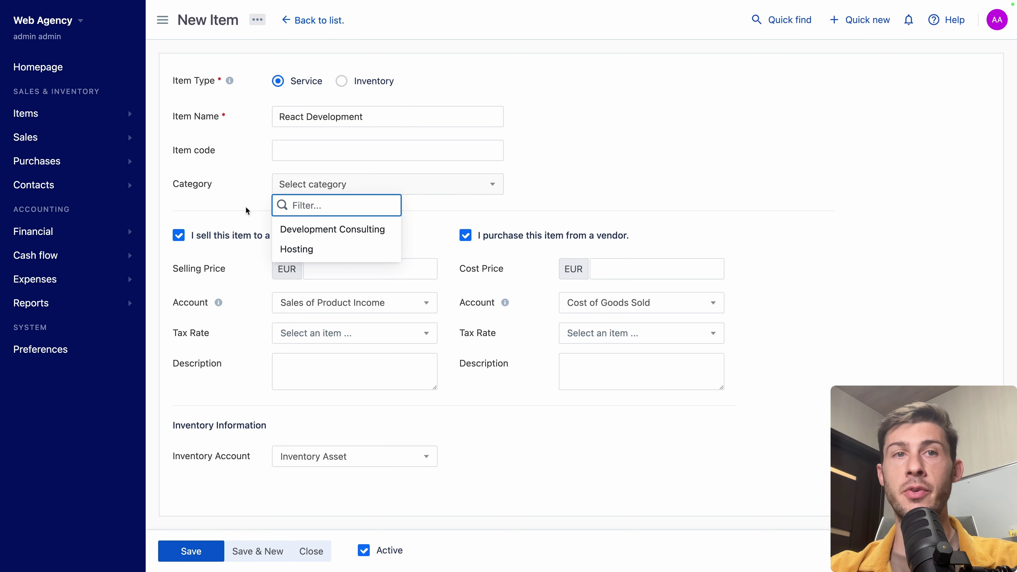
pyautogui.click(308, 227)
pyautogui.click(257, 201)
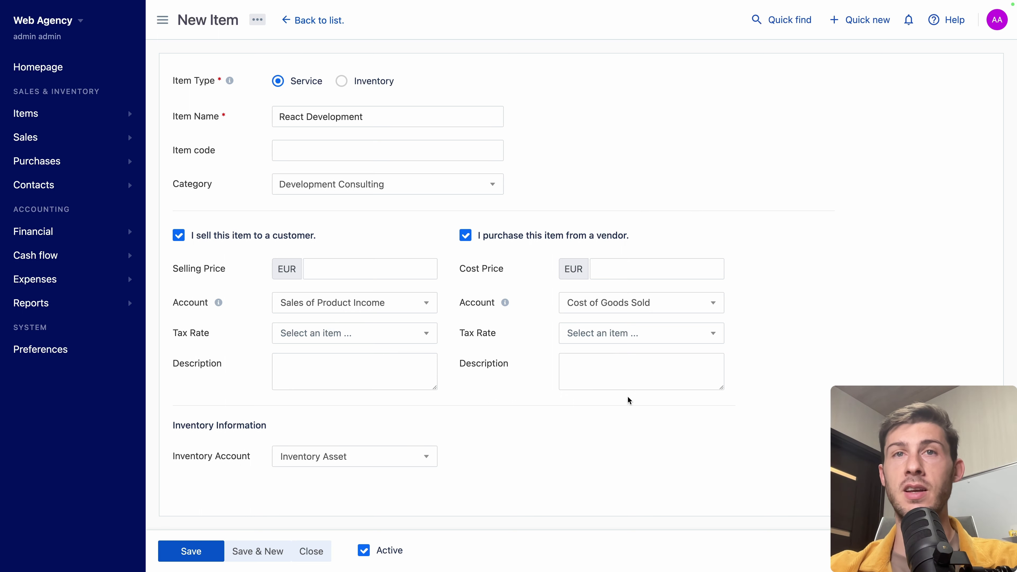
# Step: Make the item sale-only at 1000, using Sales of Service Income and Tax on Sales [0%]
pyautogui.click(466, 237)
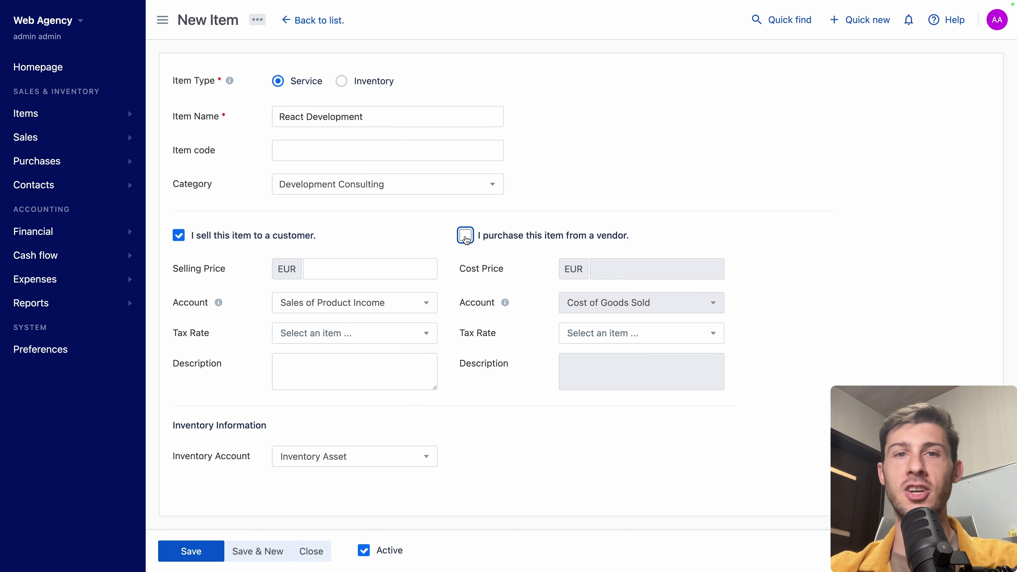
pyautogui.click(360, 267)
pyautogui.write('1000')
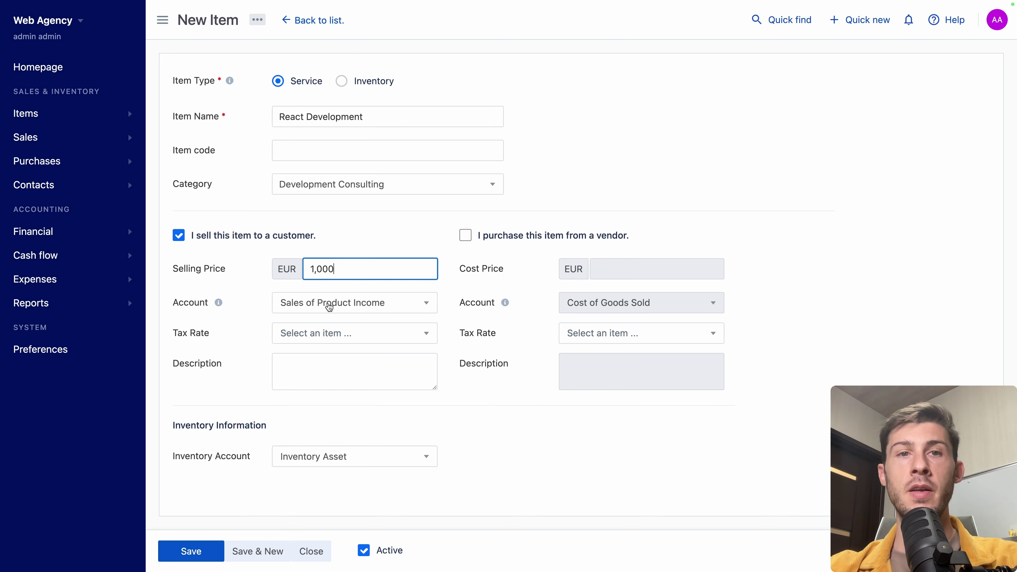
pyautogui.click(329, 307)
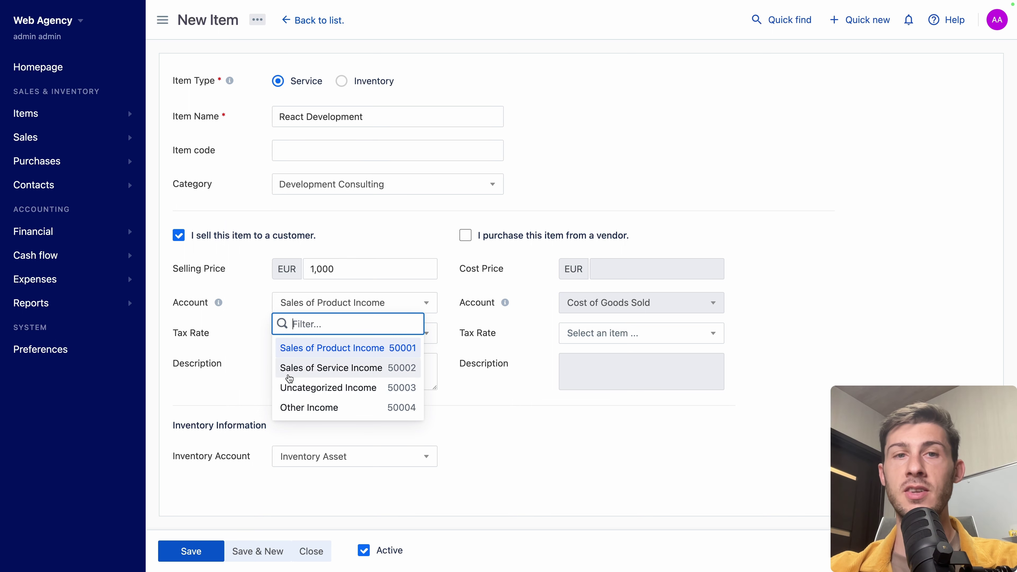
pyautogui.click(357, 374)
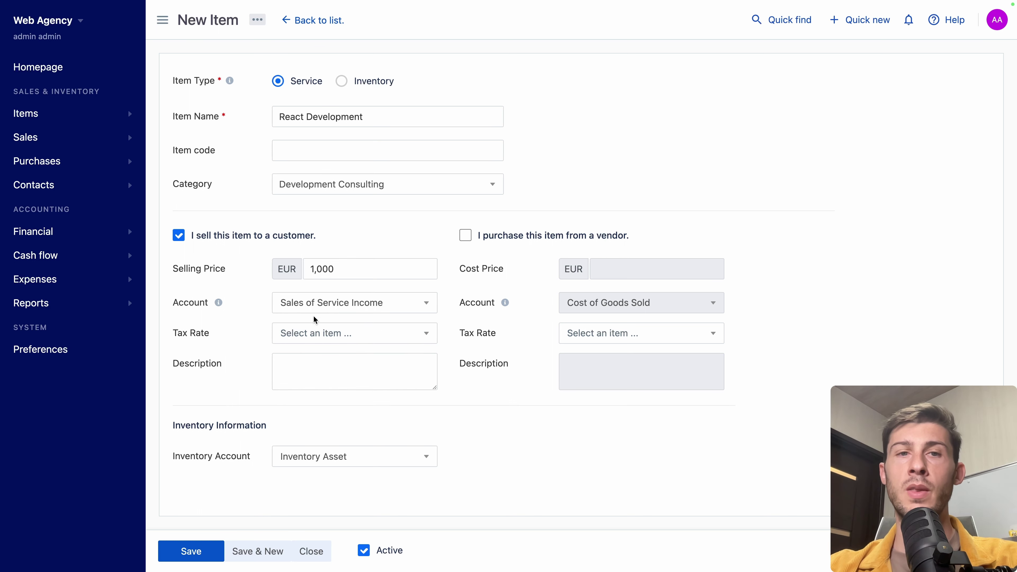
pyautogui.click(316, 336)
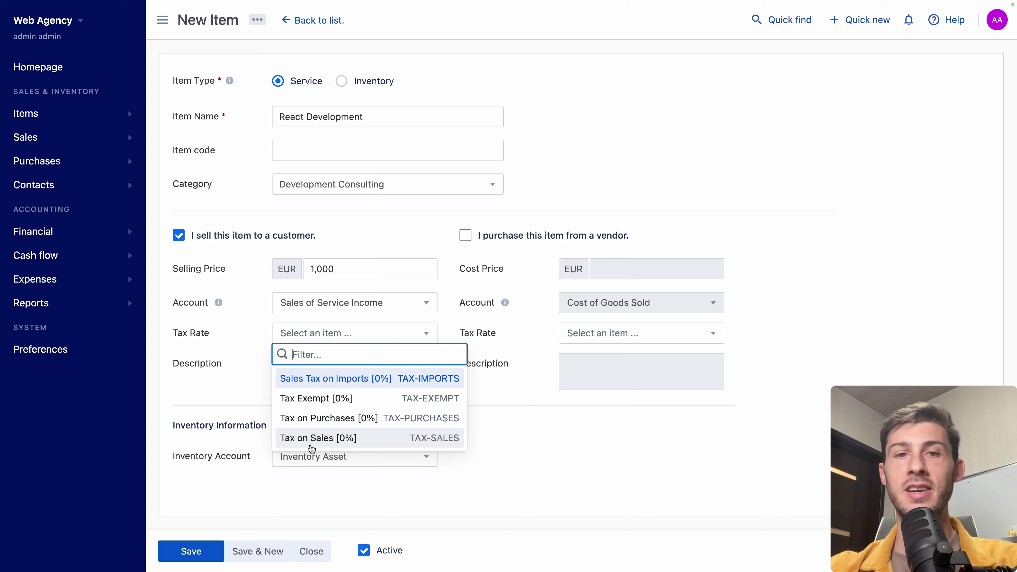
pyautogui.click(341, 442)
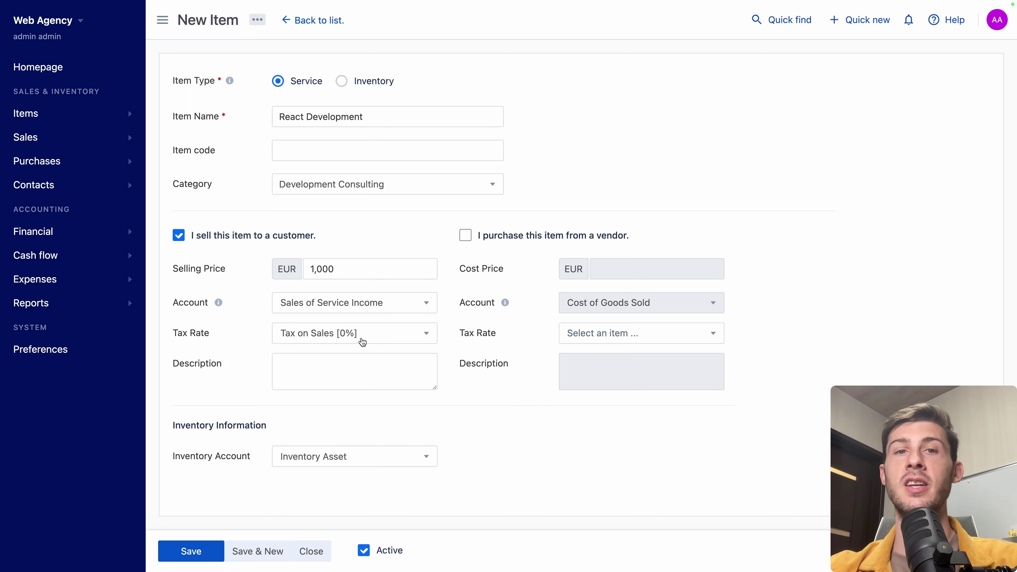
# Step: Add the sales description '1 day of consulting' and save the item
pyautogui.click(301, 366)
pyautogui.write('1 day of consulting')
pyautogui.click(459, 429)
pyautogui.click(343, 458)
pyautogui.click(299, 409)
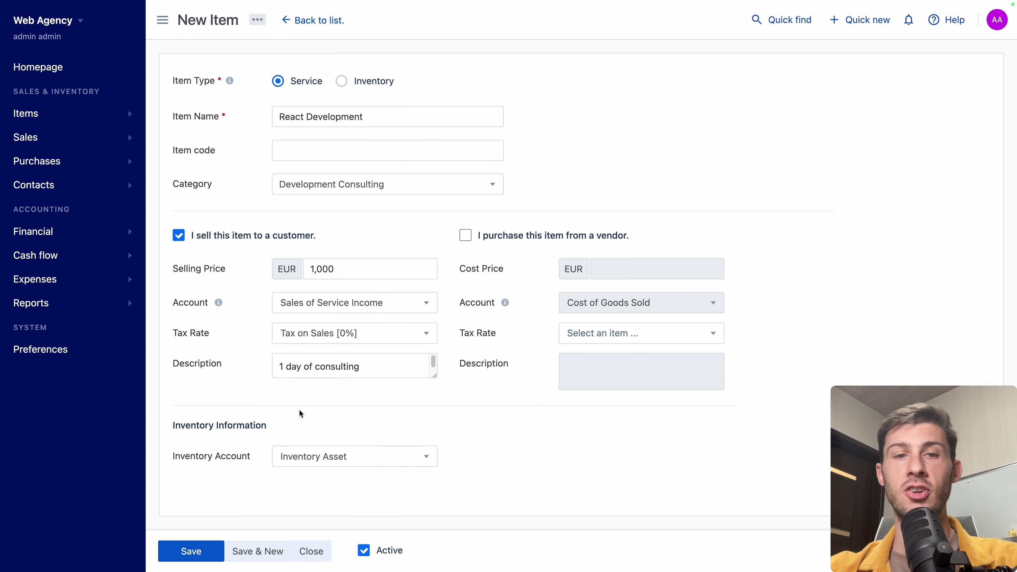
pyautogui.click(193, 551)
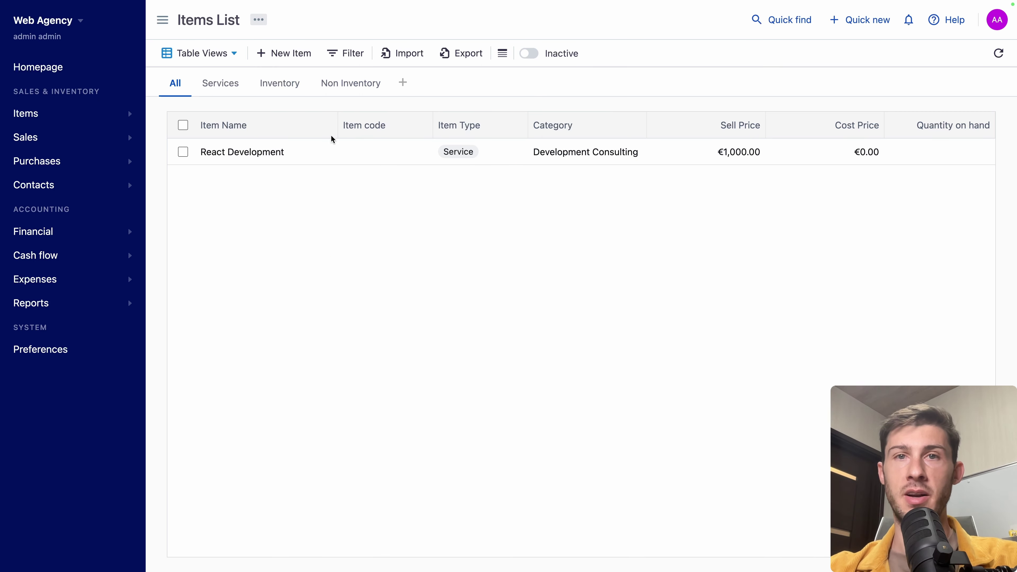
# Step: Start a new item Website hosting in Hosting, selling at 250 and costing 150
pyautogui.click(290, 55)
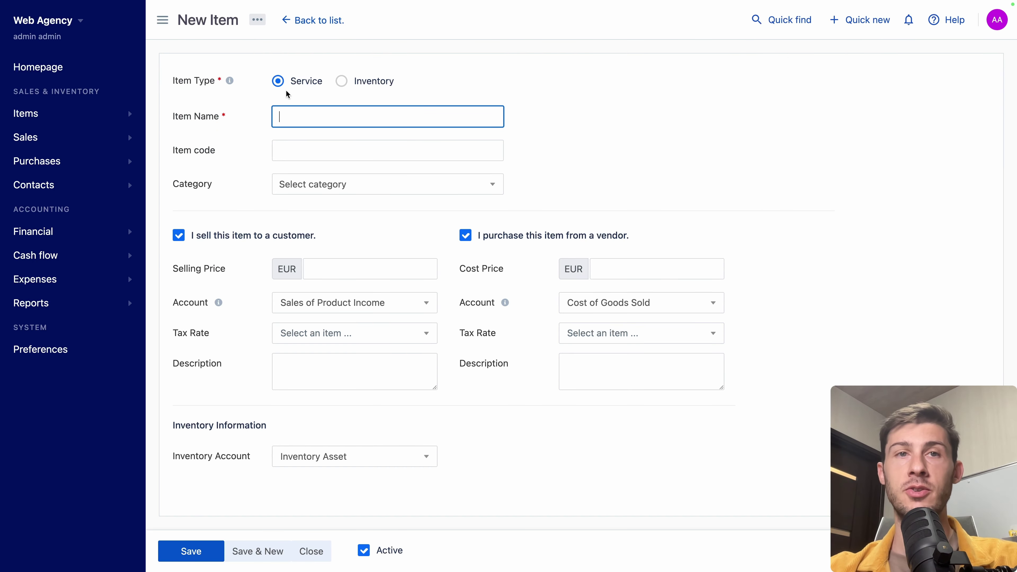
pyautogui.write('Website hosting')
pyautogui.click(308, 185)
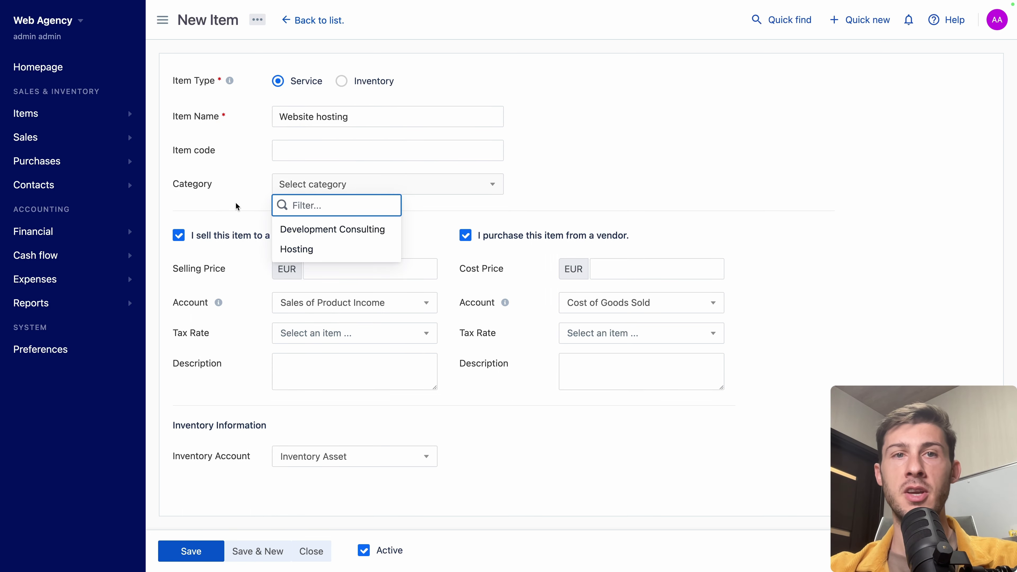
pyautogui.click(298, 250)
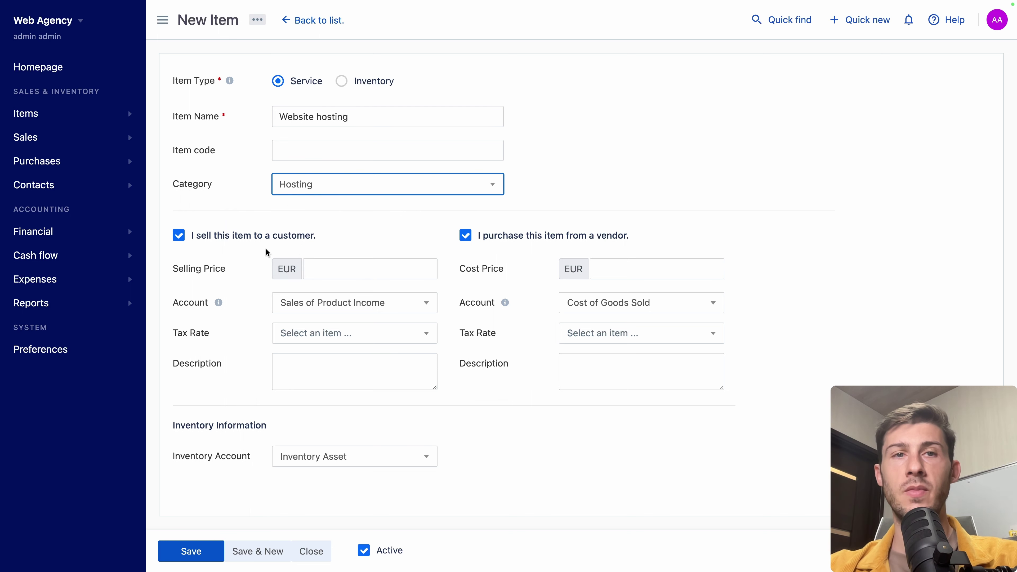
pyautogui.click(340, 268)
pyautogui.write('250')
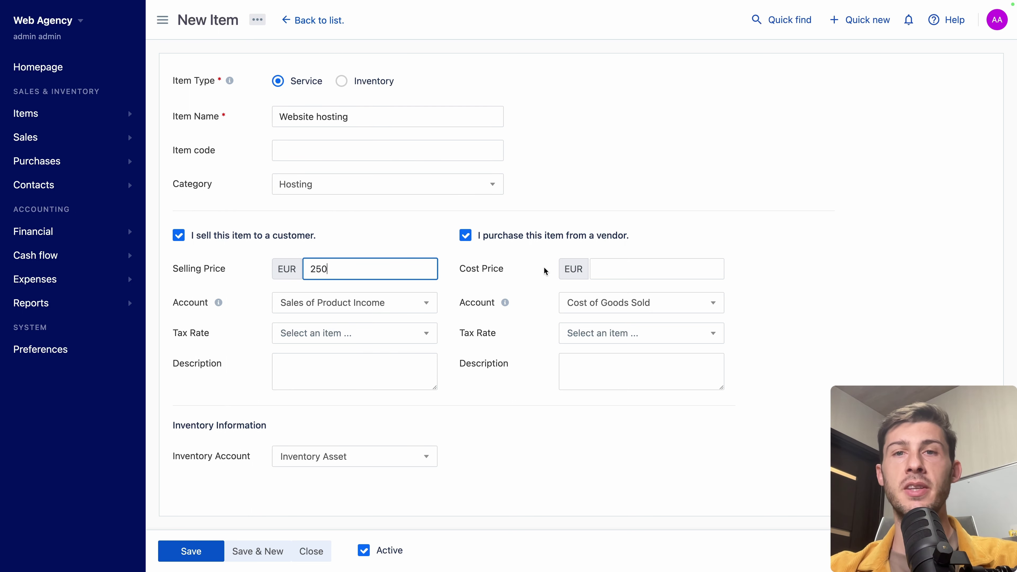
pyautogui.click(607, 270)
pyautogui.write('150')
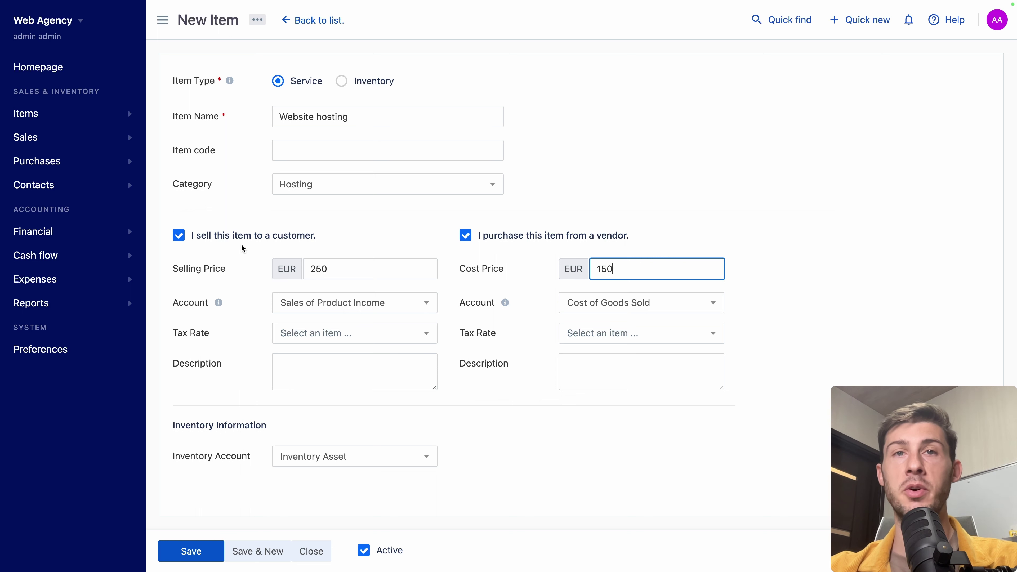
# Step: Use Sales of Service Income and Cost of Goods Sold, with 0% purchase and sales taxes
pyautogui.click(335, 305)
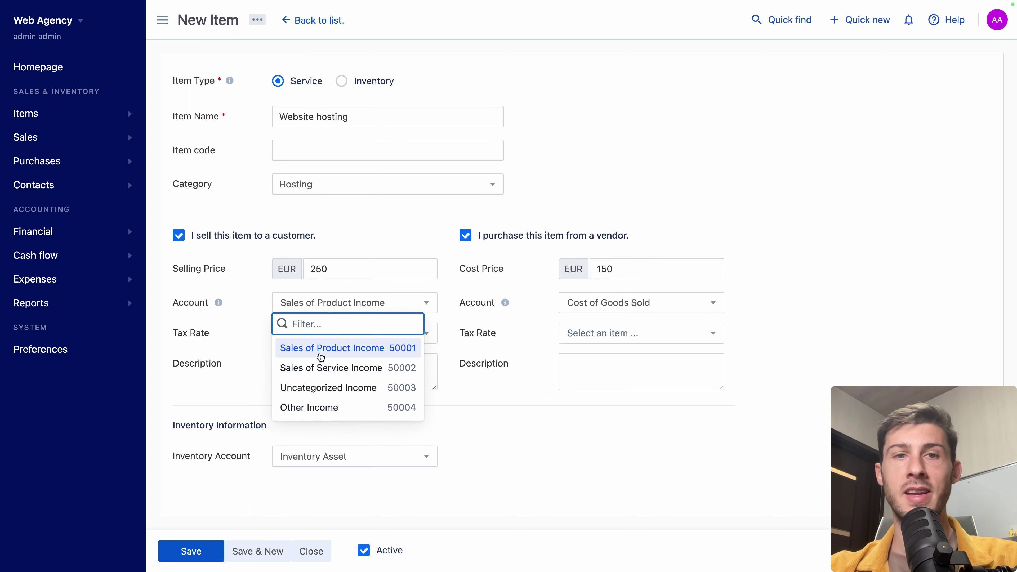
pyautogui.click(319, 367)
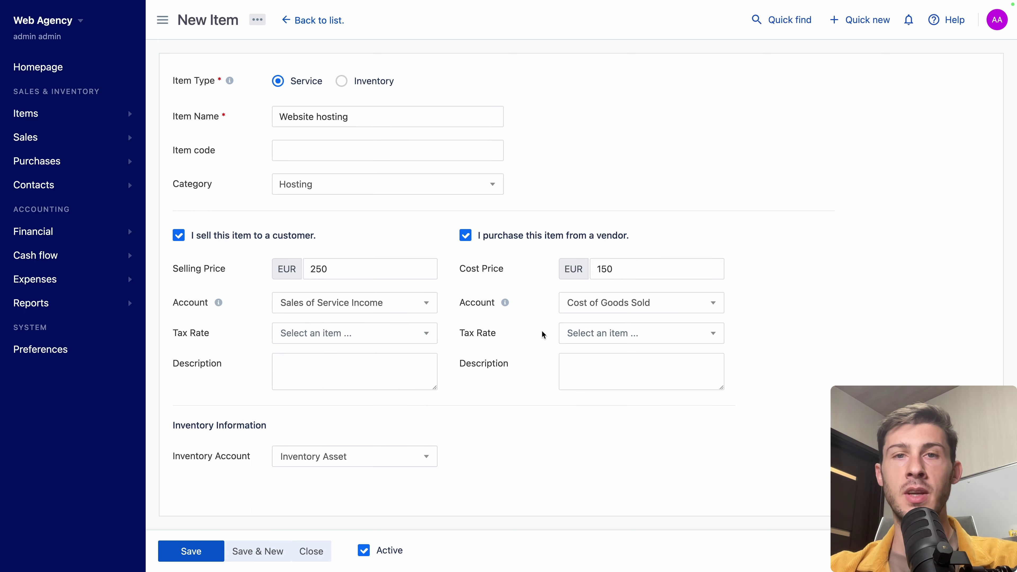
pyautogui.click(596, 306)
pyautogui.click(592, 388)
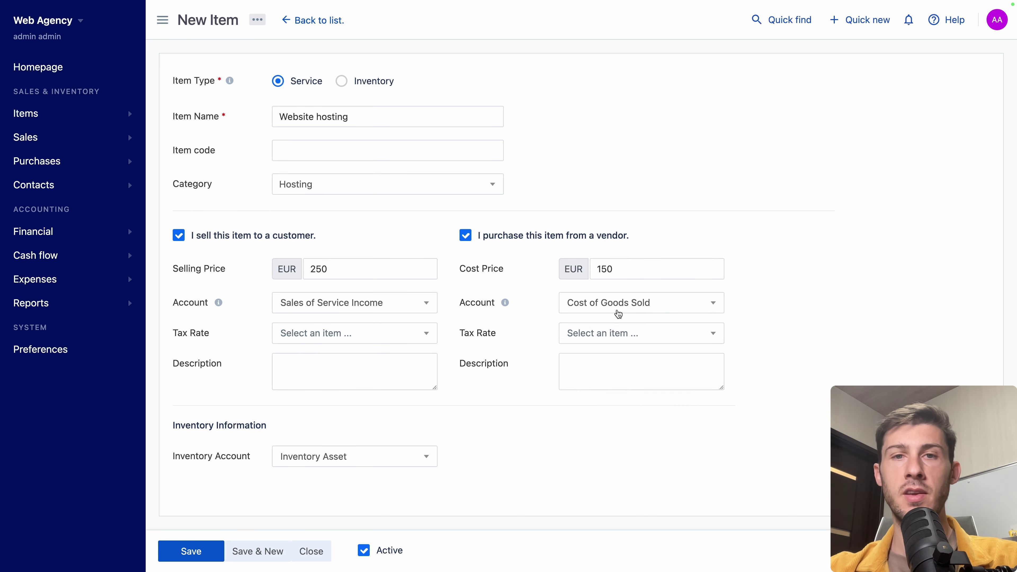
pyautogui.click(601, 338)
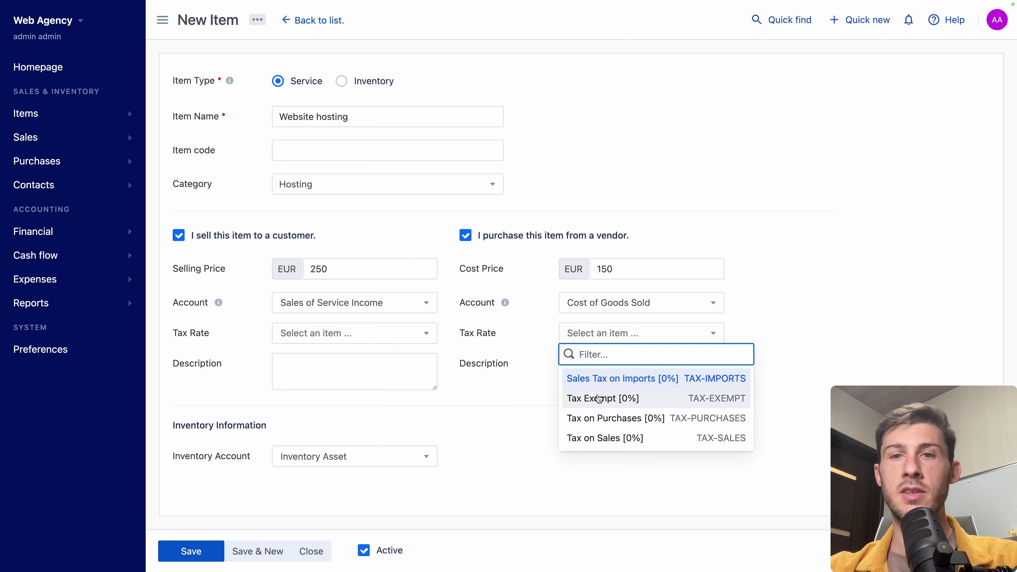
pyautogui.click(593, 419)
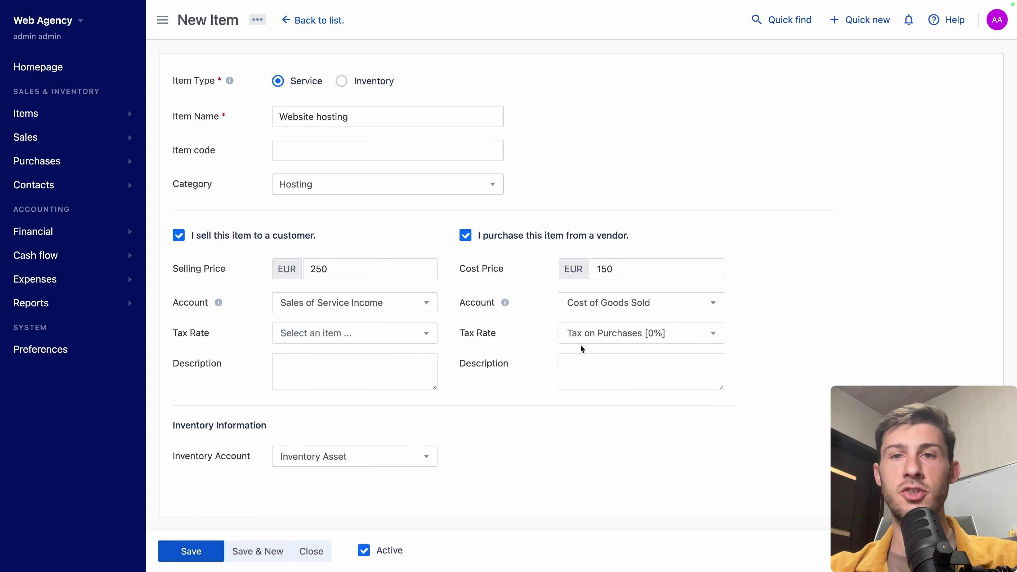
pyautogui.click(352, 334)
pyautogui.click(298, 439)
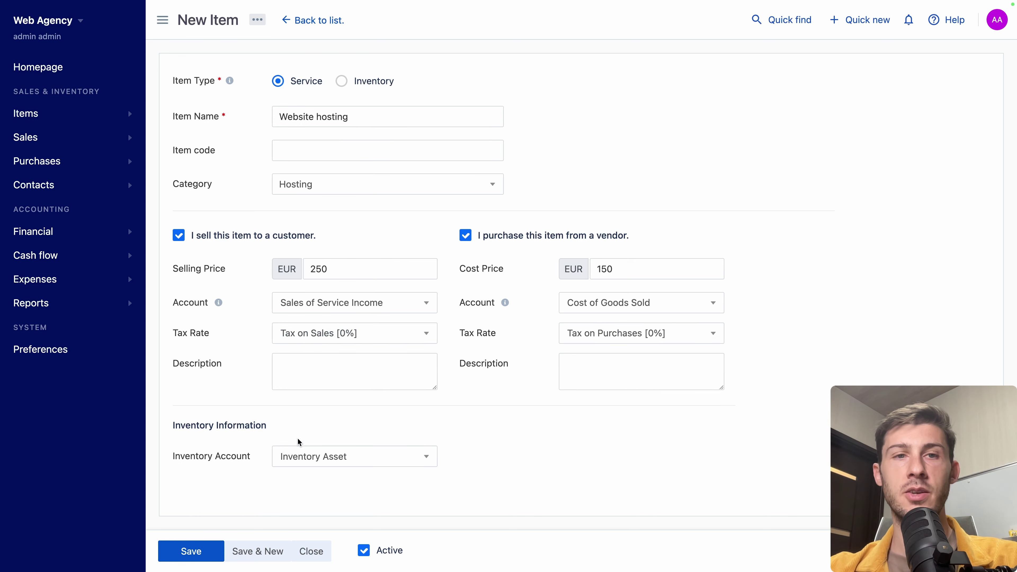
# Step: Give both descriptions 'One year of web hosting' and save the item
pyautogui.click(354, 386)
pyautogui.write('One year of web hosting')
pyautogui.click(641, 366)
pyautogui.write('One year of web hosting')
pyautogui.click(191, 551)
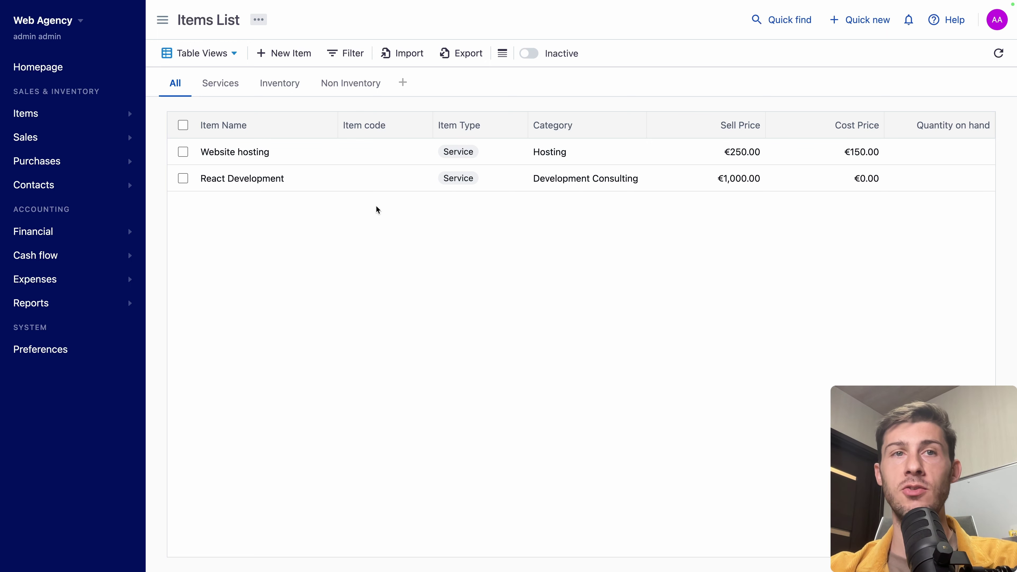
pyautogui.click(225, 82)
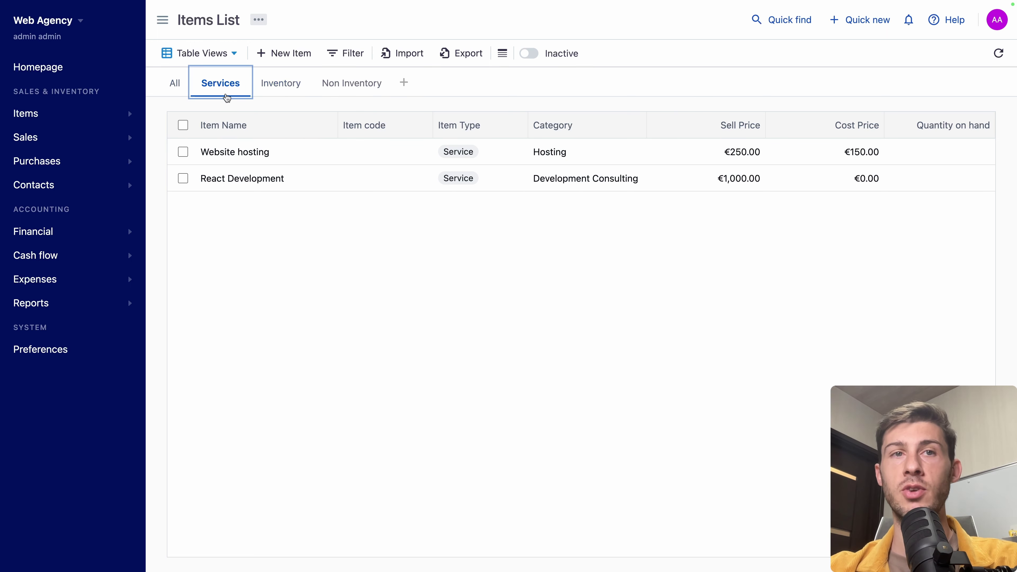
pyautogui.click(346, 56)
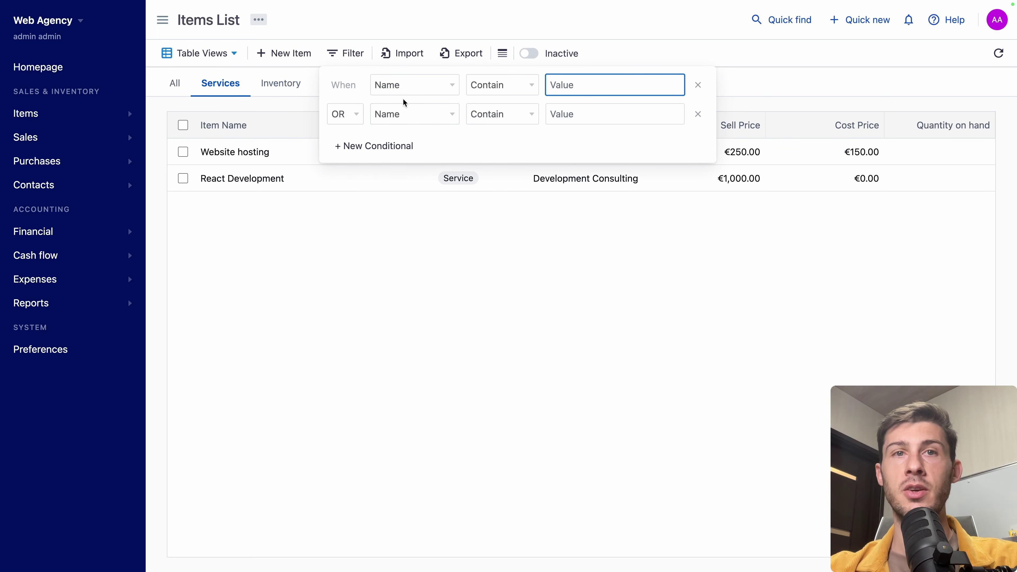
pyautogui.click(757, 105)
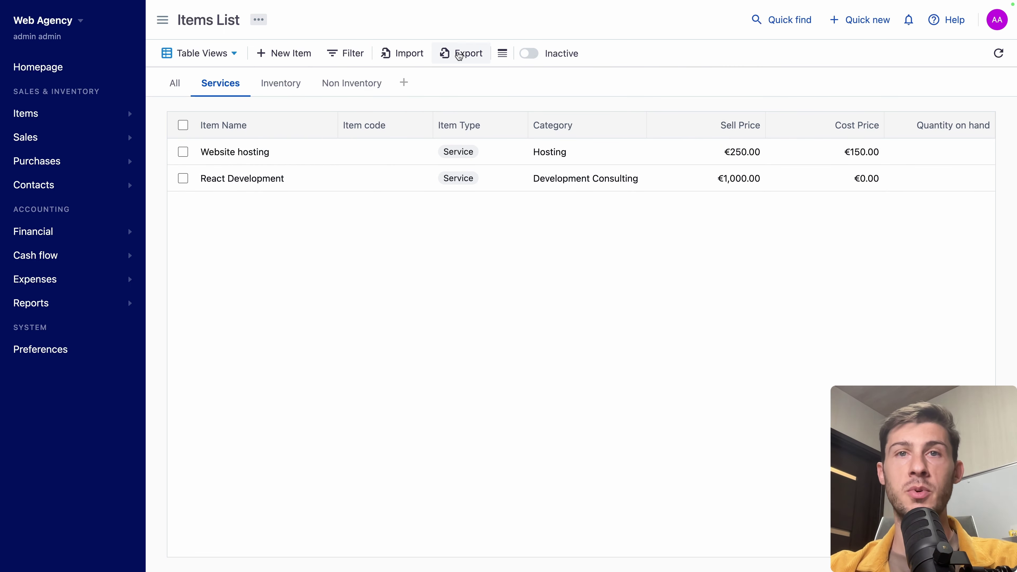
pyautogui.click(528, 59)
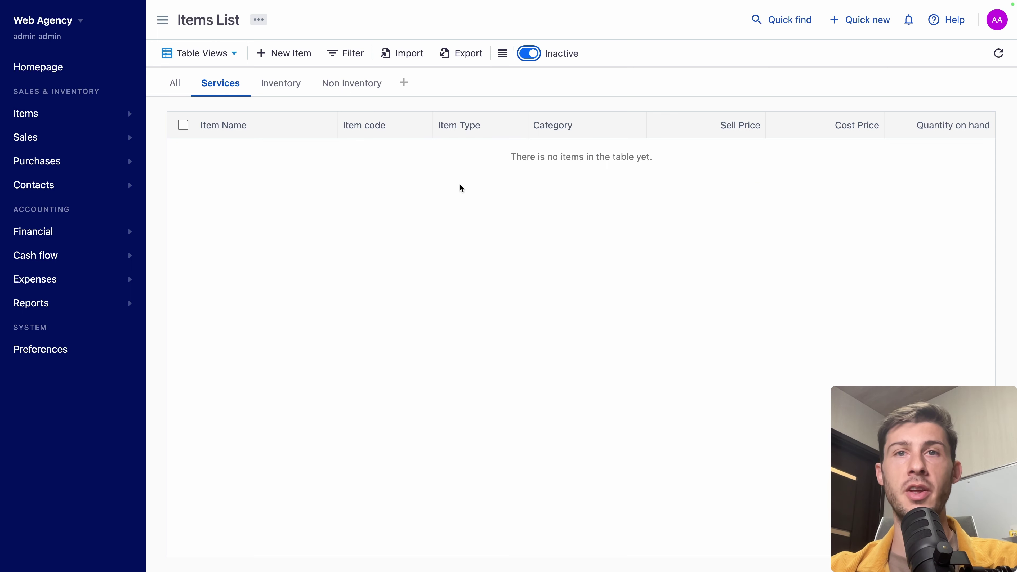
pyautogui.click(532, 57)
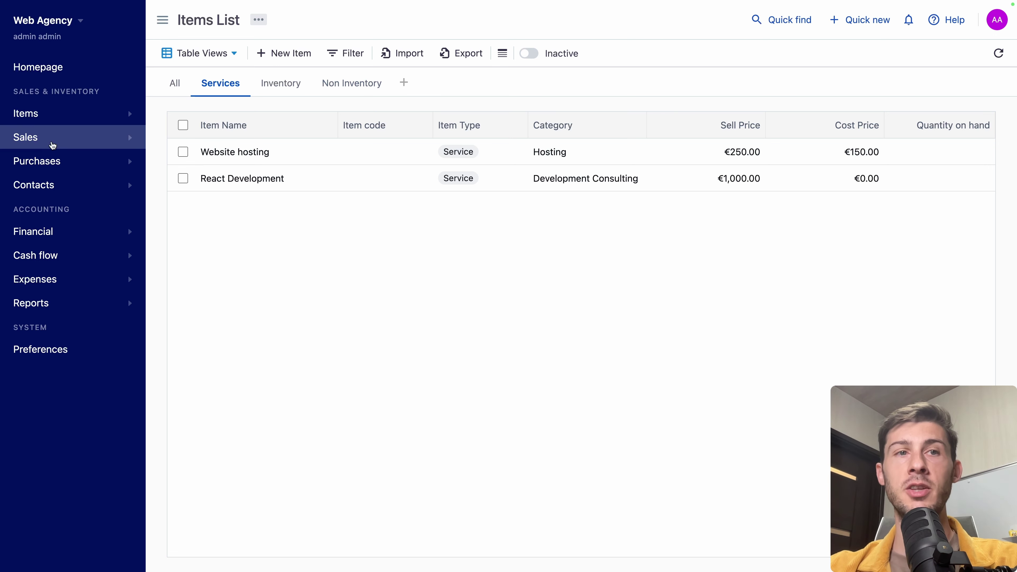
# Step: Start a new customer with the contact's first name, last name and company name
pyautogui.click(38, 184)
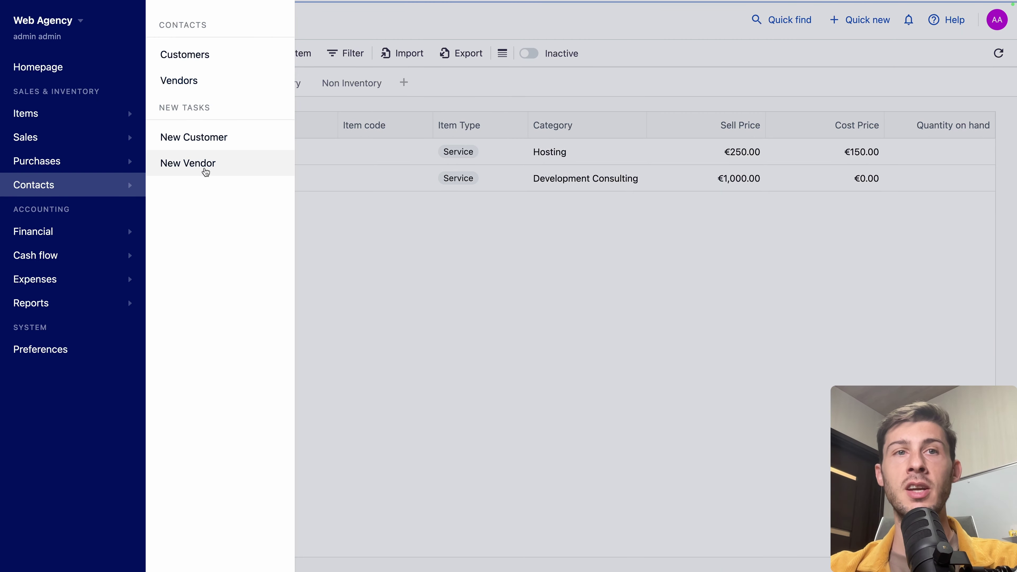
pyautogui.click(206, 56)
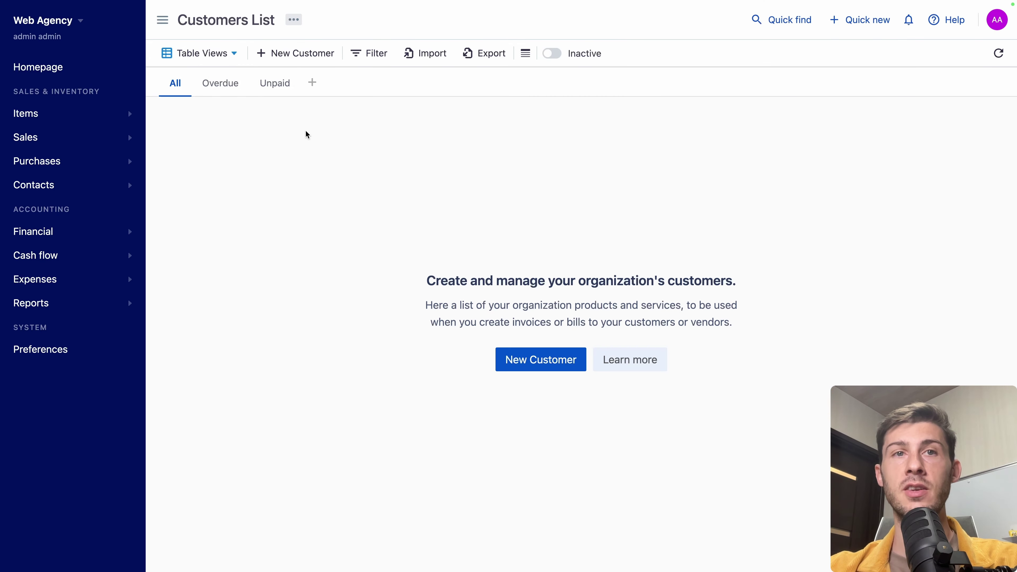
pyautogui.click(296, 52)
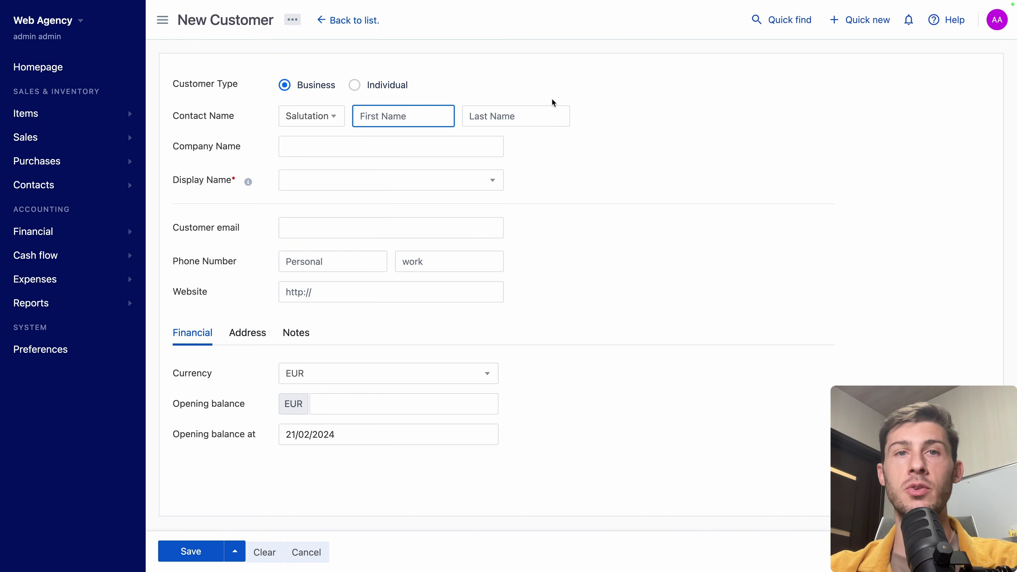
pyautogui.write('John')
pyautogui.press('Tab')
pyautogui.write('D')
pyautogui.click(517, 143)
pyautogui.press('Tab')
pyautogui.write('John Doe ')
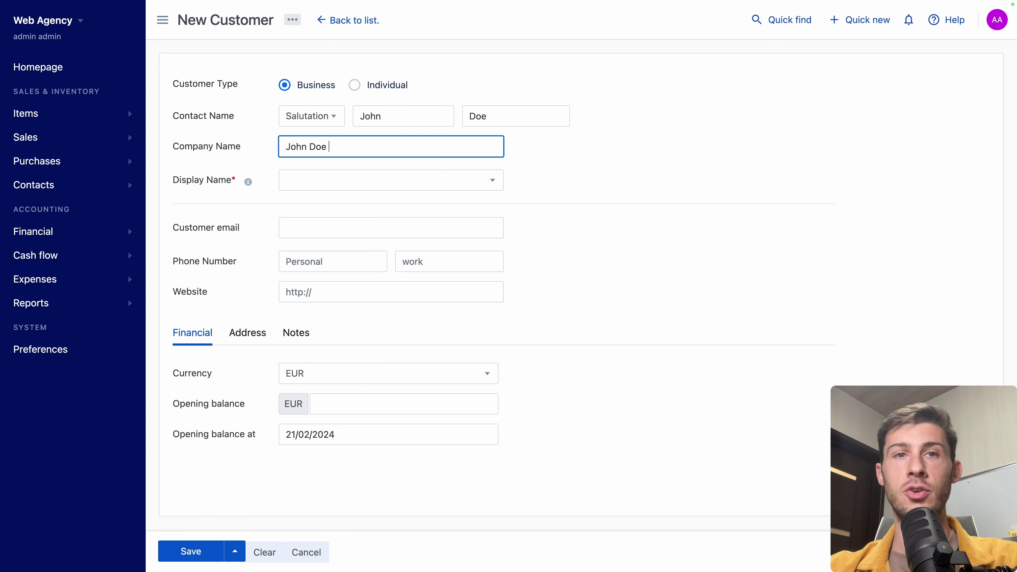
pyautogui.write('Corporation')
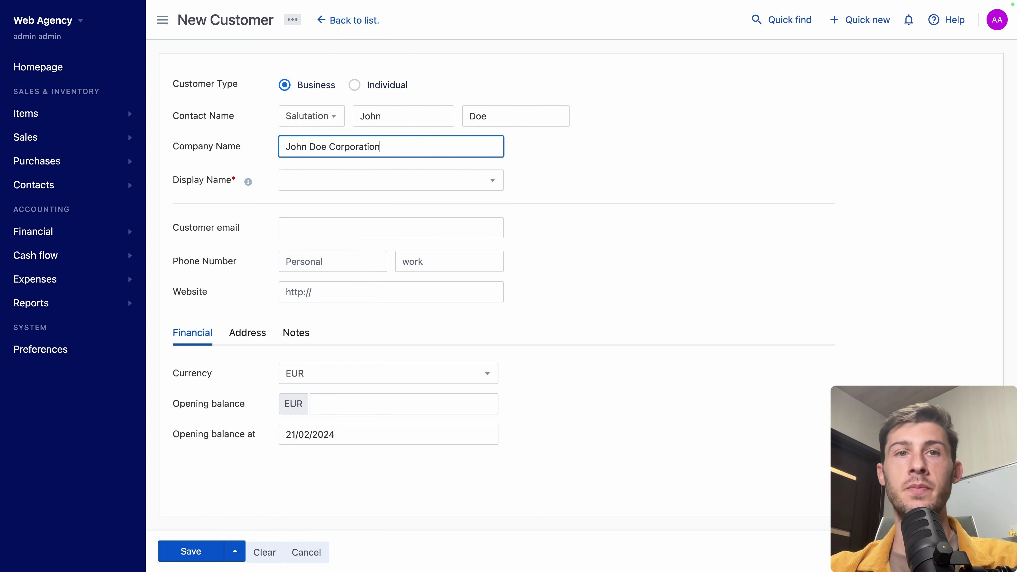
pyautogui.click(481, 185)
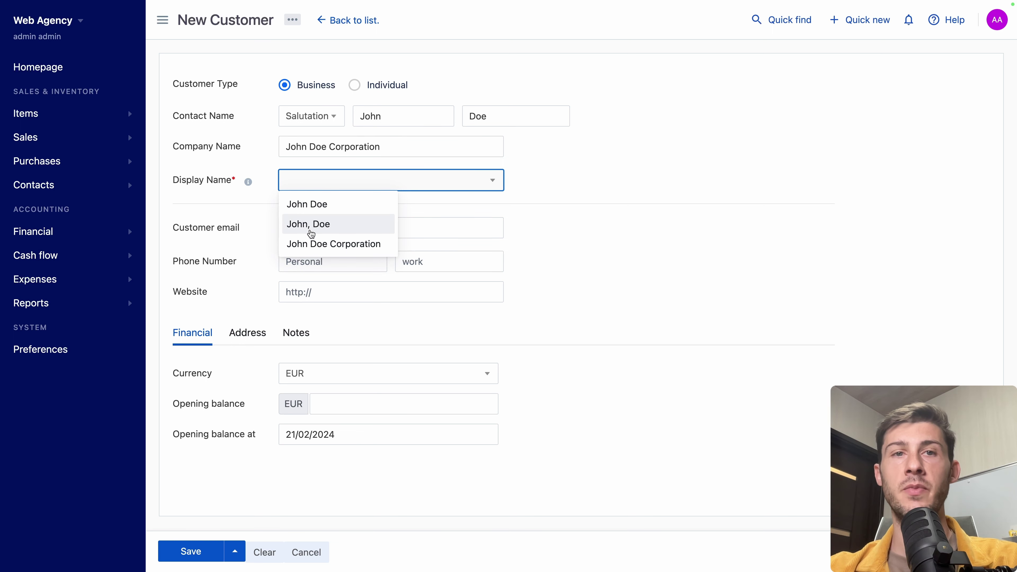
# Step: Use the company name as display name and enter the customer's e-mail and website
pyautogui.click(331, 244)
pyautogui.click(359, 219)
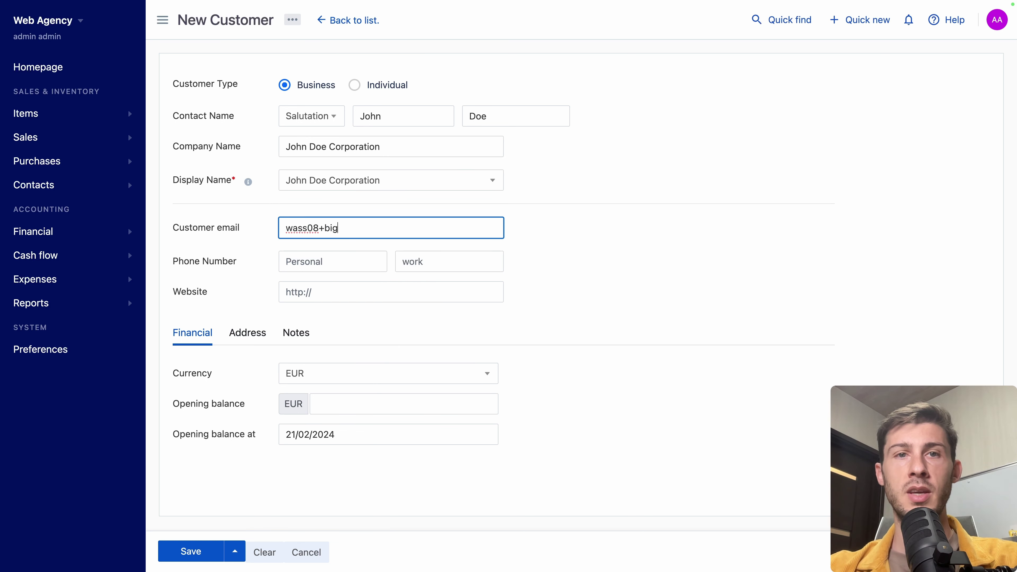
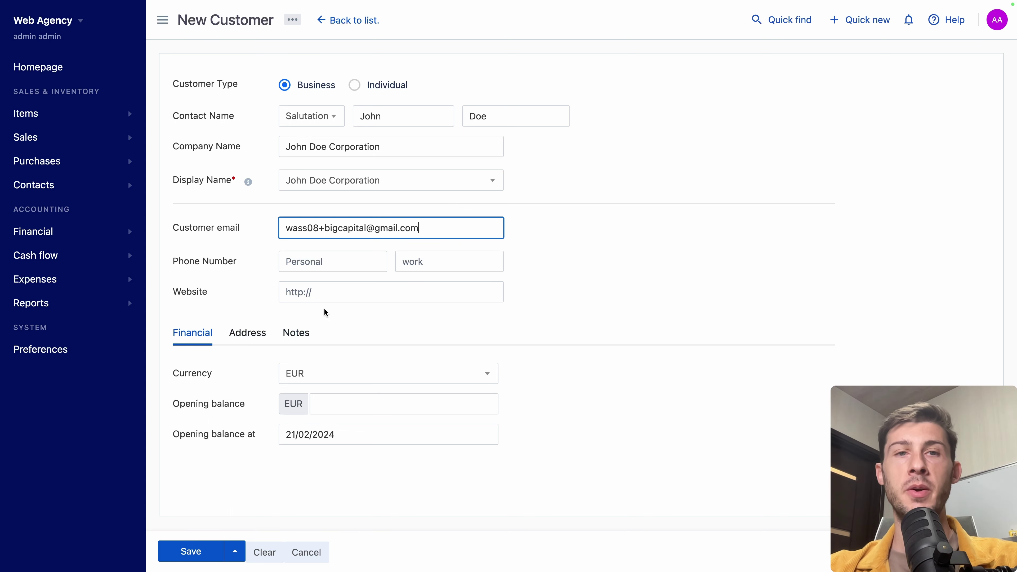
pyautogui.click(349, 296)
pyautogui.write('joh')
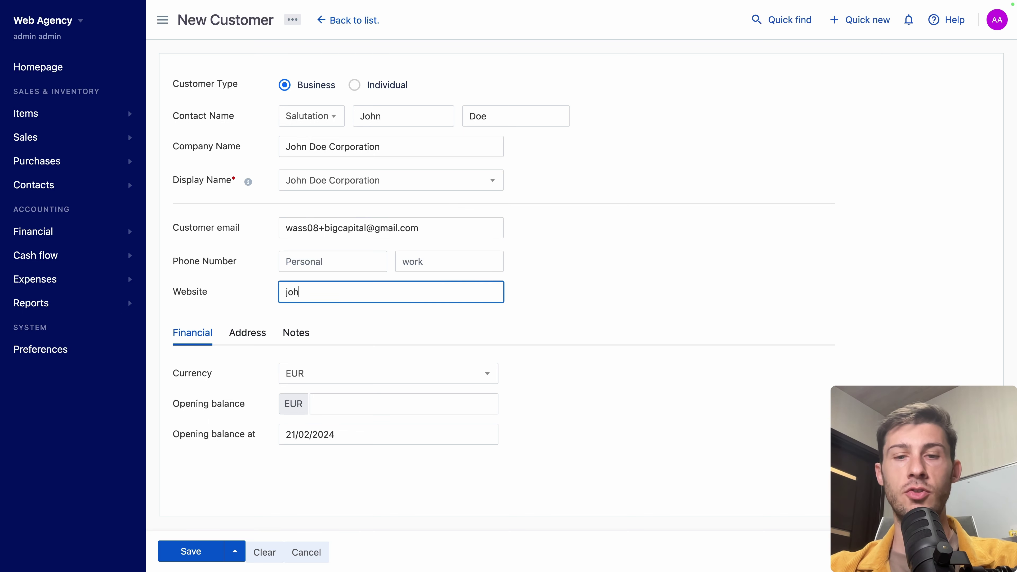
pyautogui.write('ndoe.com')
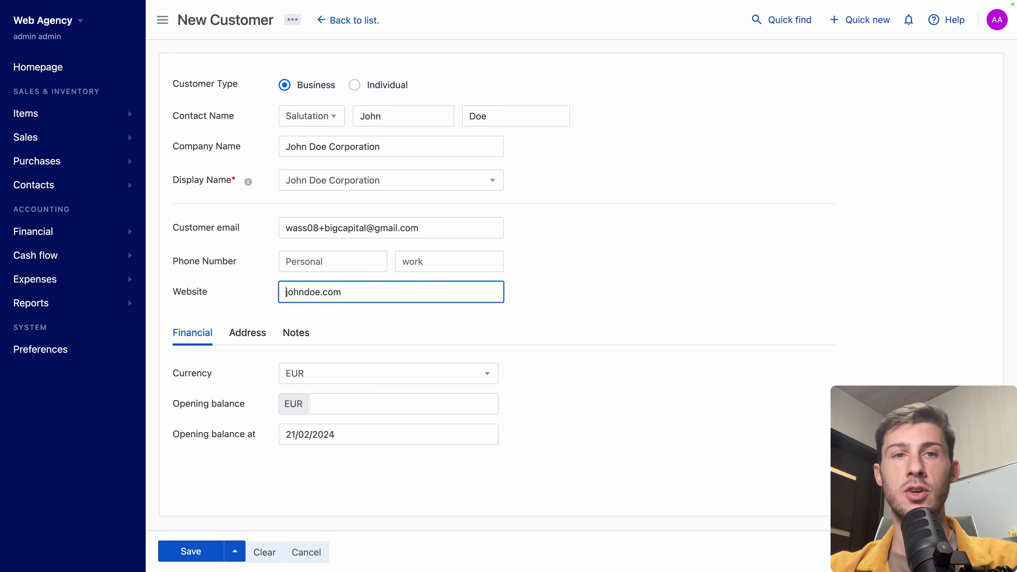
pyautogui.write('www.')
pyautogui.press('Home')
pyautogui.write('http:')
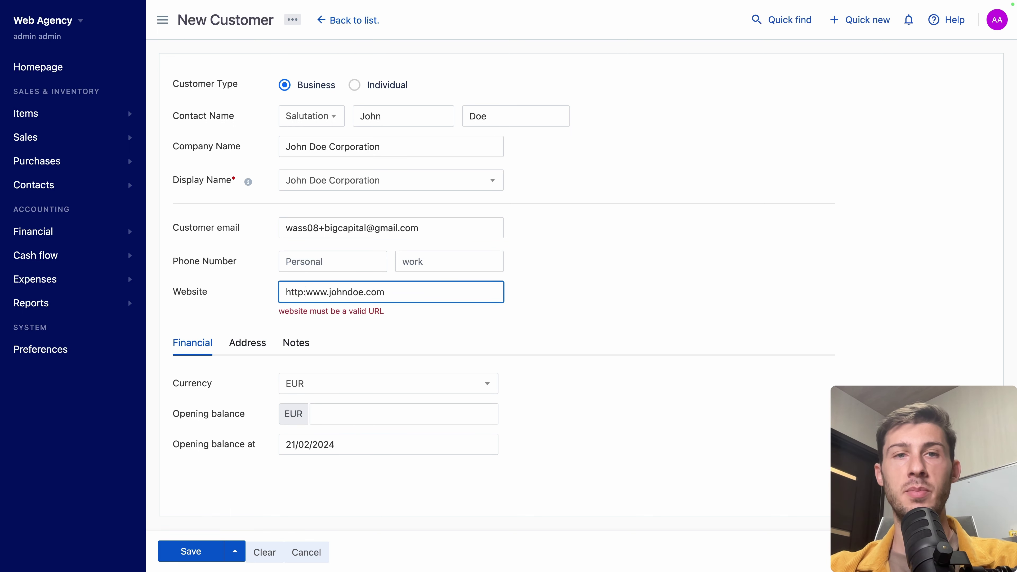
pyautogui.write('//')
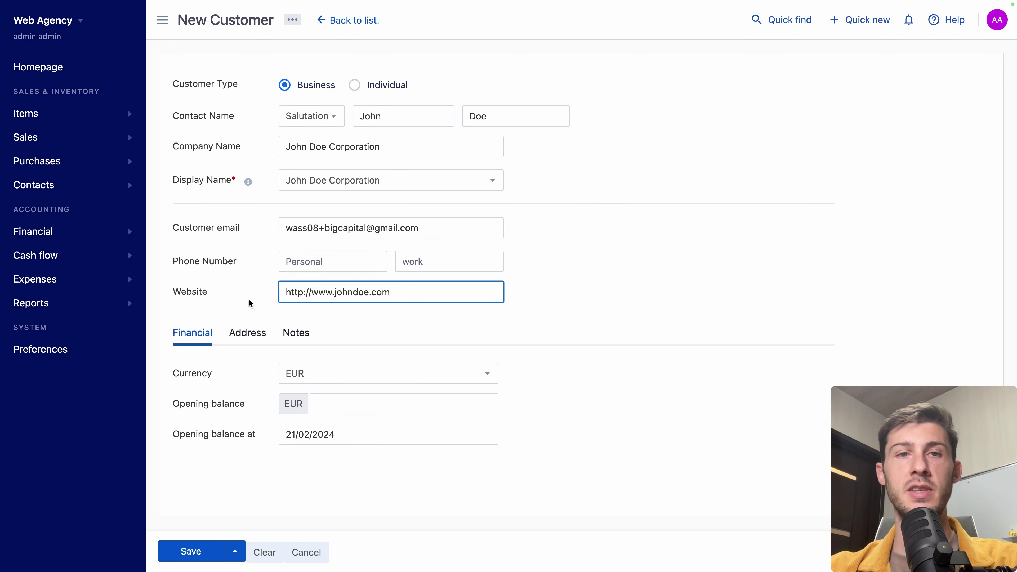
# Step: Set the customer currency to EUR, trying USD first
pyautogui.click(306, 373)
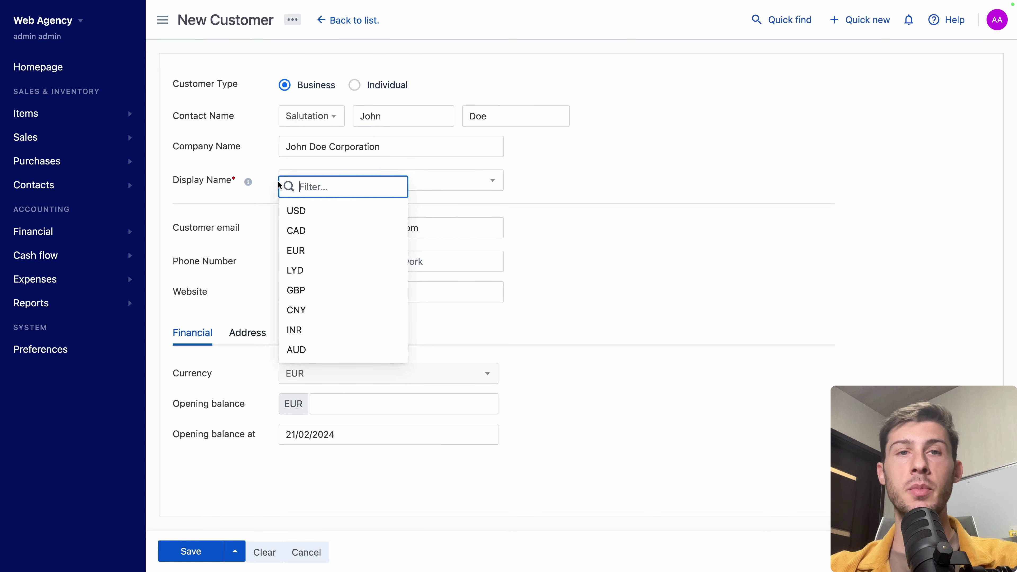
pyautogui.click(330, 217)
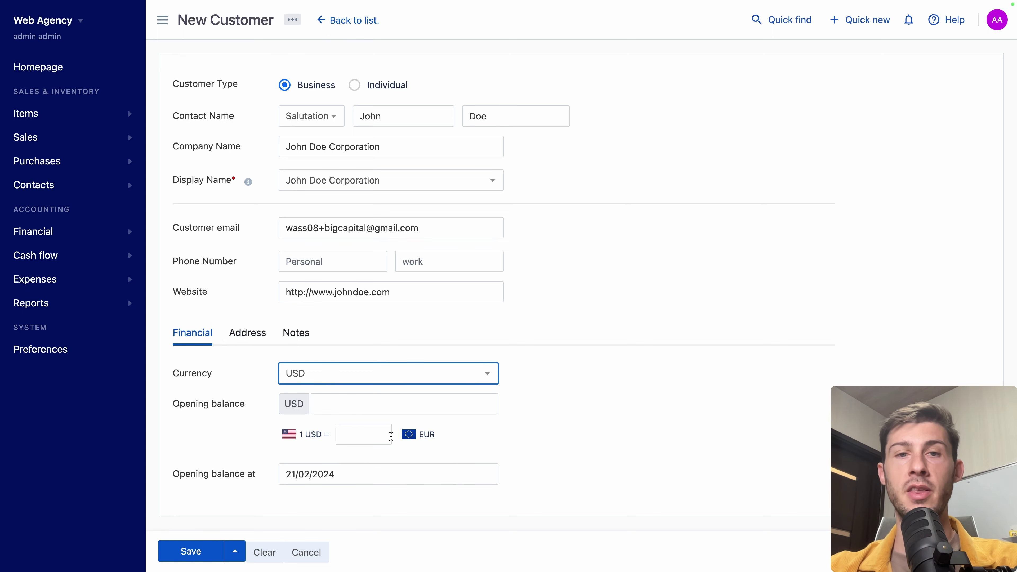
pyautogui.click(403, 378)
pyautogui.write('eu')
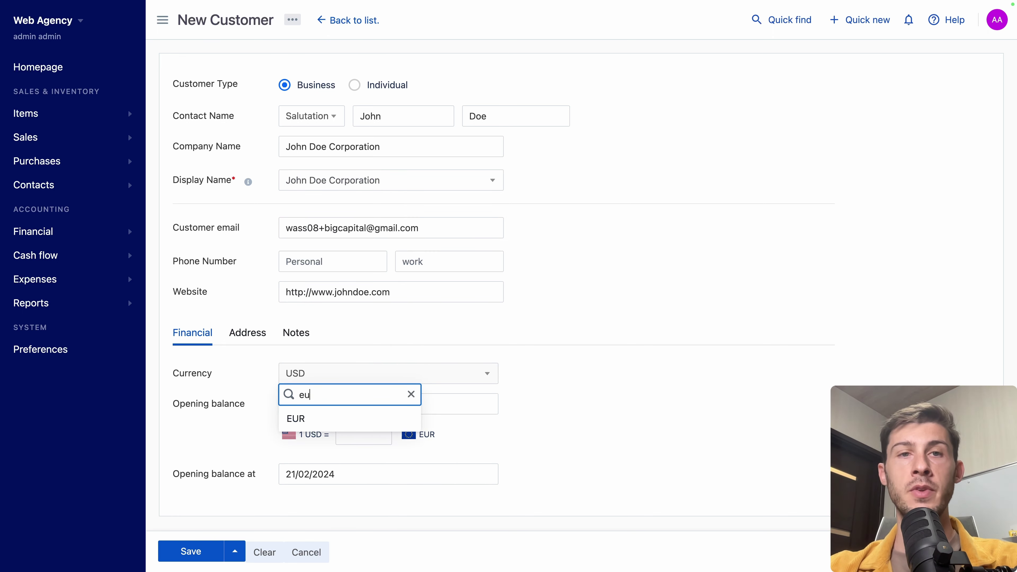
pyautogui.click(357, 421)
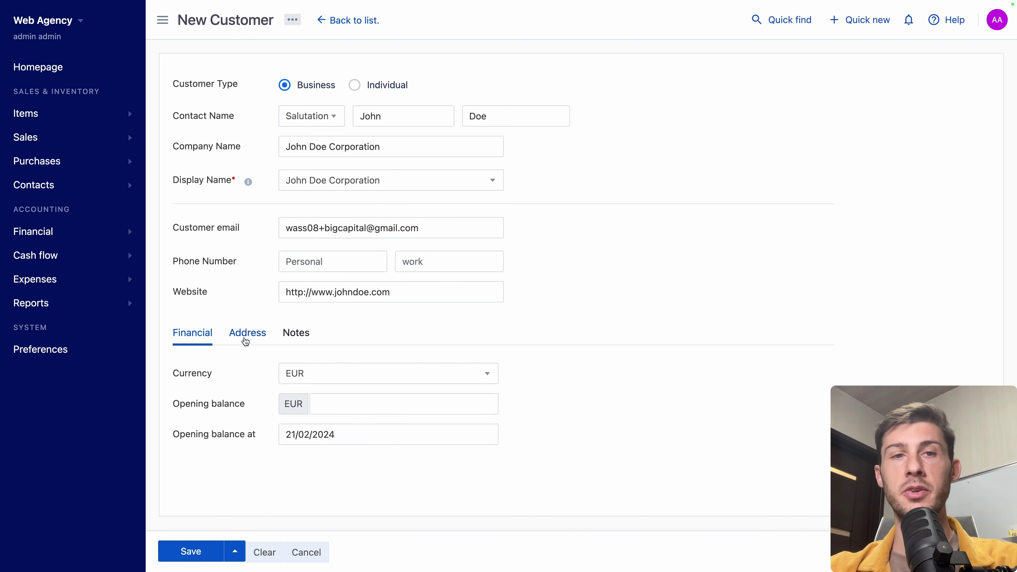
# Step: Set the billing address country to France and show the notes field
pyautogui.click(243, 335)
pyautogui.scroll(-2, 234, 381)
pyautogui.click(313, 316)
pyautogui.write('France')
pyautogui.click(245, 353)
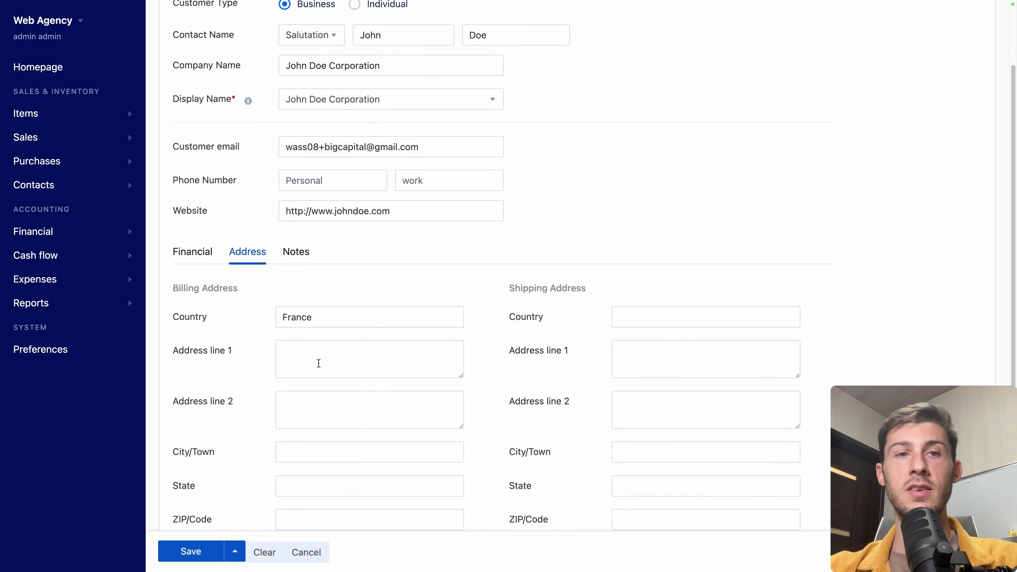
pyautogui.scroll(-2, 585, 433)
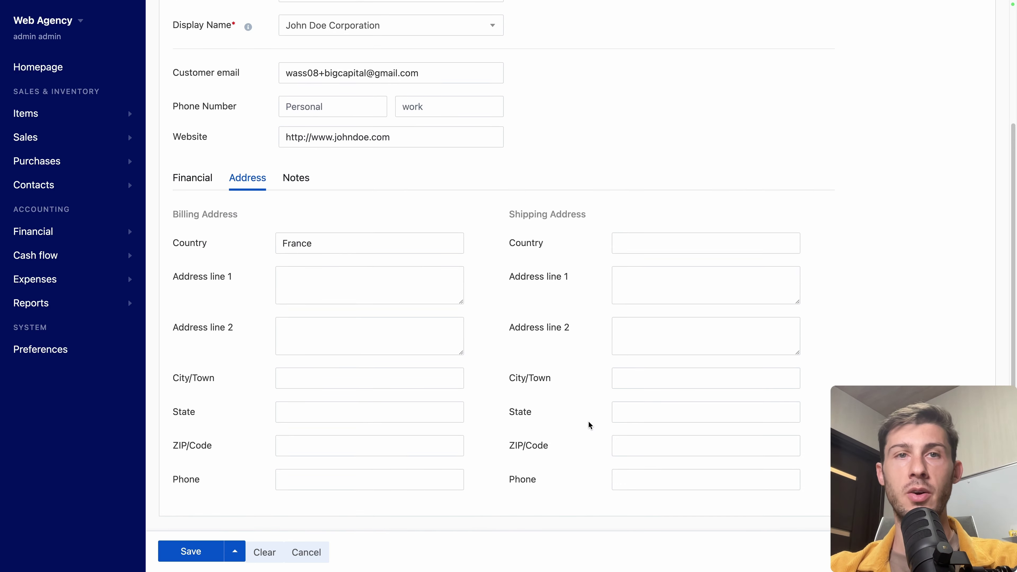
pyautogui.click(296, 178)
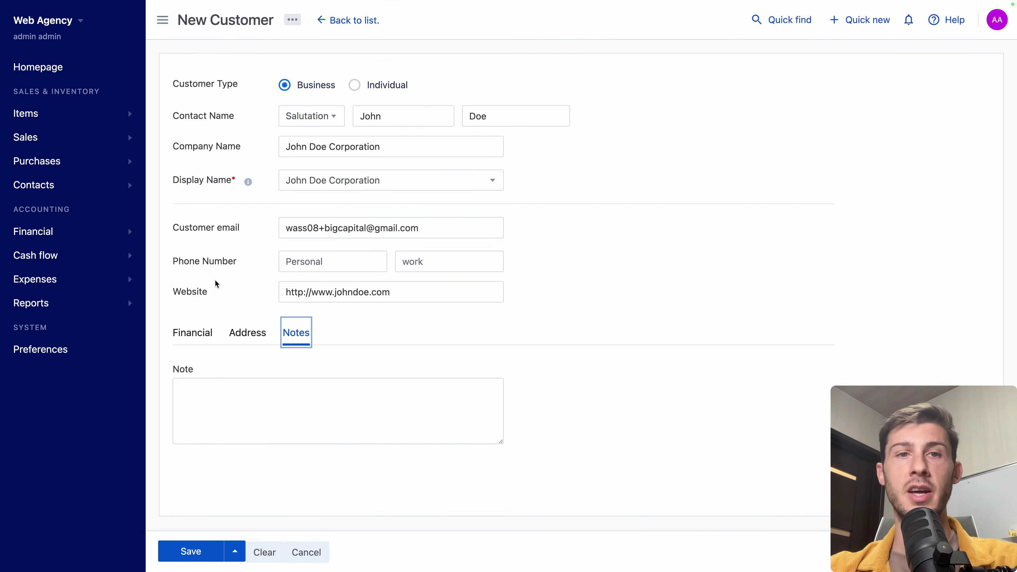
# Step: Save the customer and start a new estimate assigned to the corporation customer
pyautogui.click(190, 552)
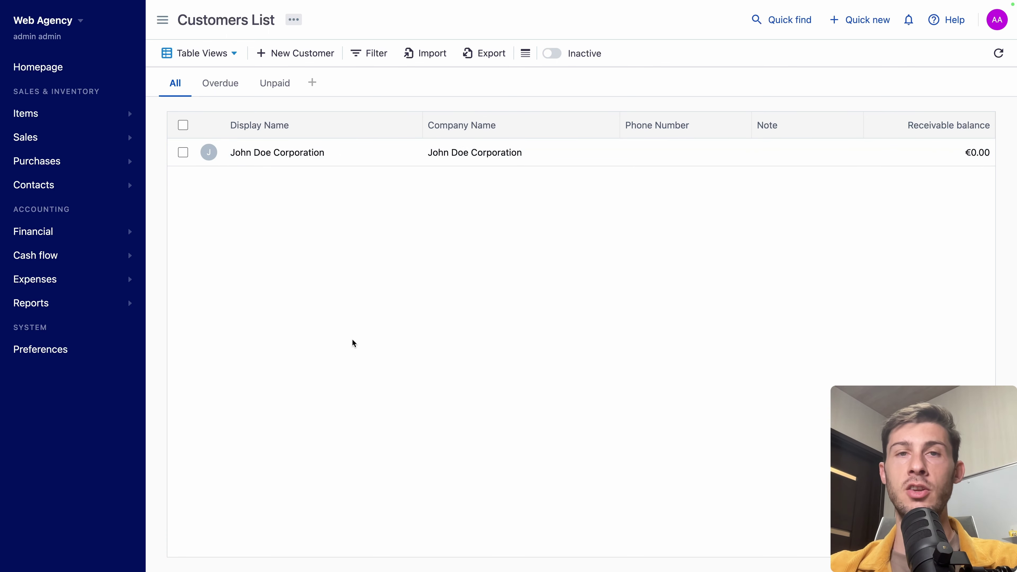
pyautogui.click(300, 160)
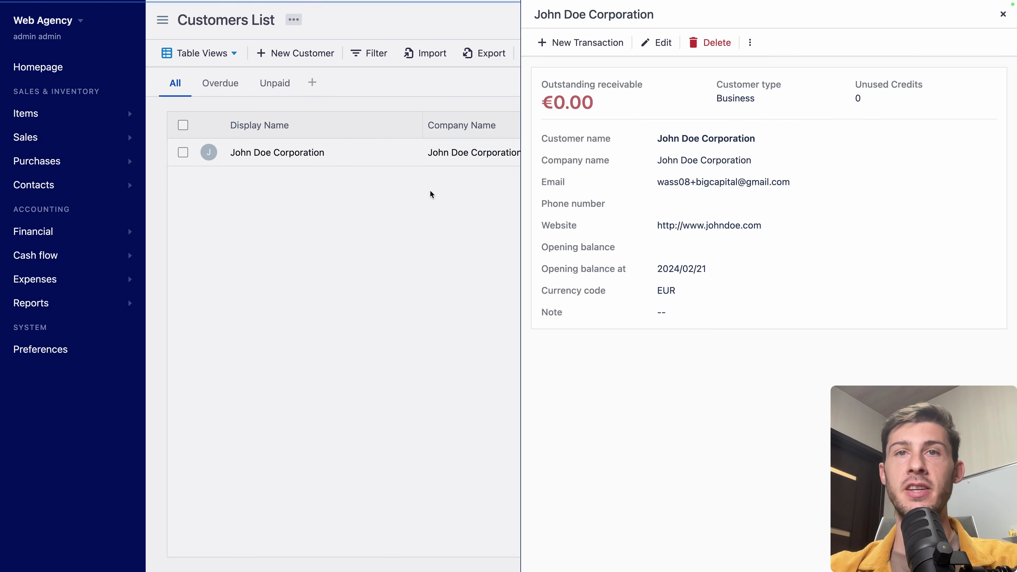
pyautogui.click(583, 49)
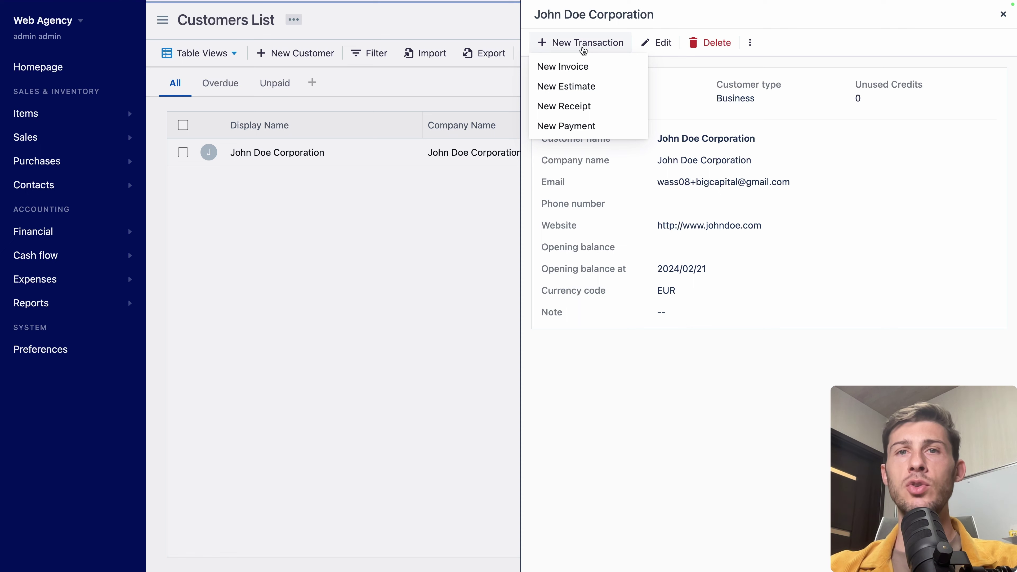
pyautogui.click(549, 93)
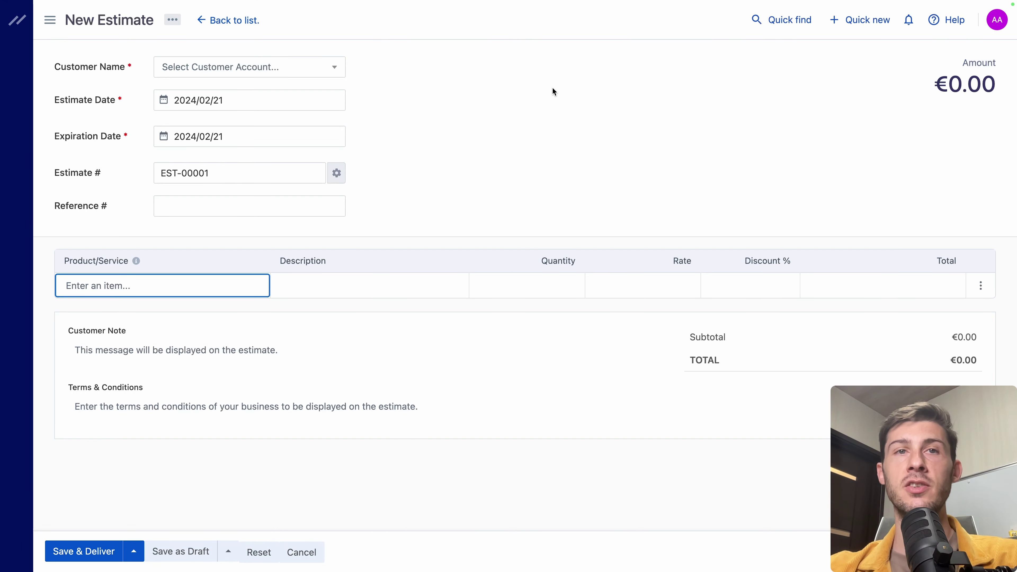
pyautogui.click(552, 88)
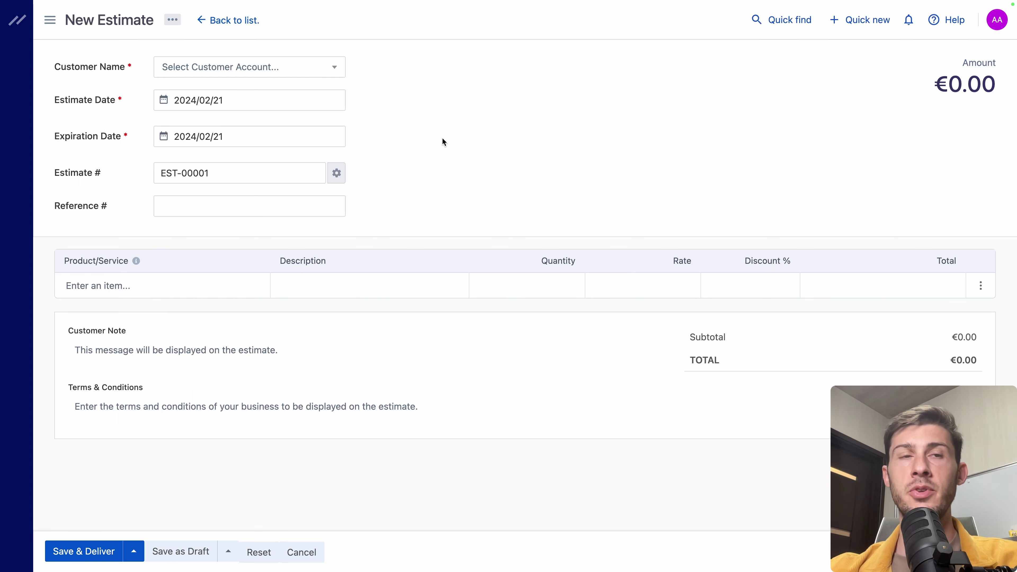
pyautogui.click(307, 75)
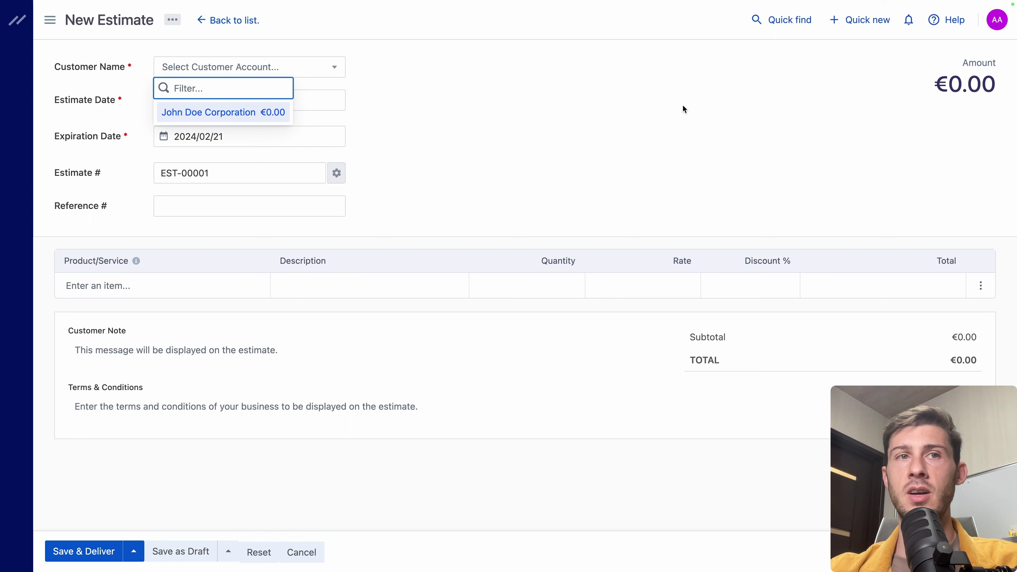
pyautogui.click(255, 116)
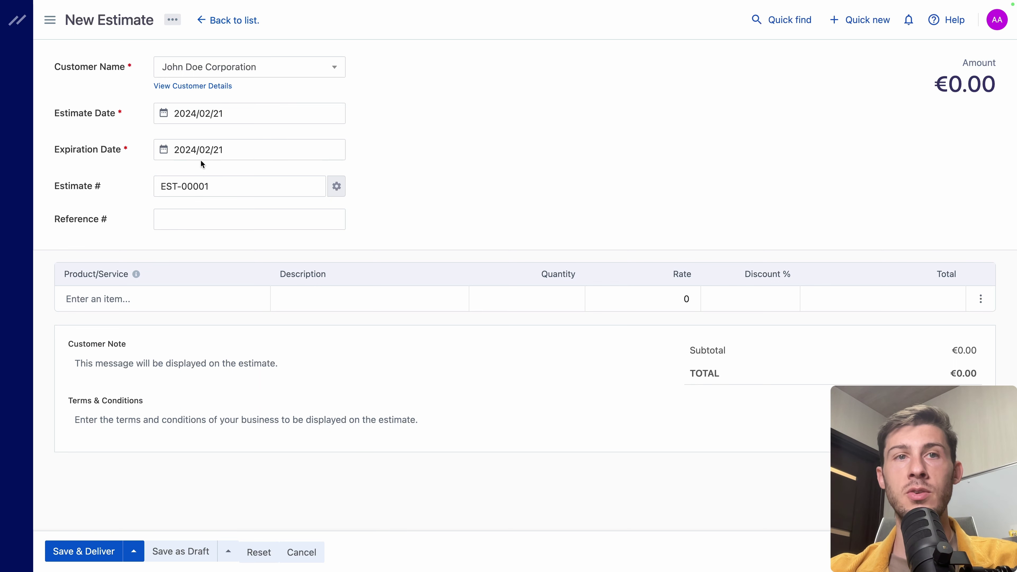
# Step: Set the estimate expiration date to 21 March, leaving the numbering settings unchanged
pyautogui.click(211, 152)
pyautogui.click(315, 173)
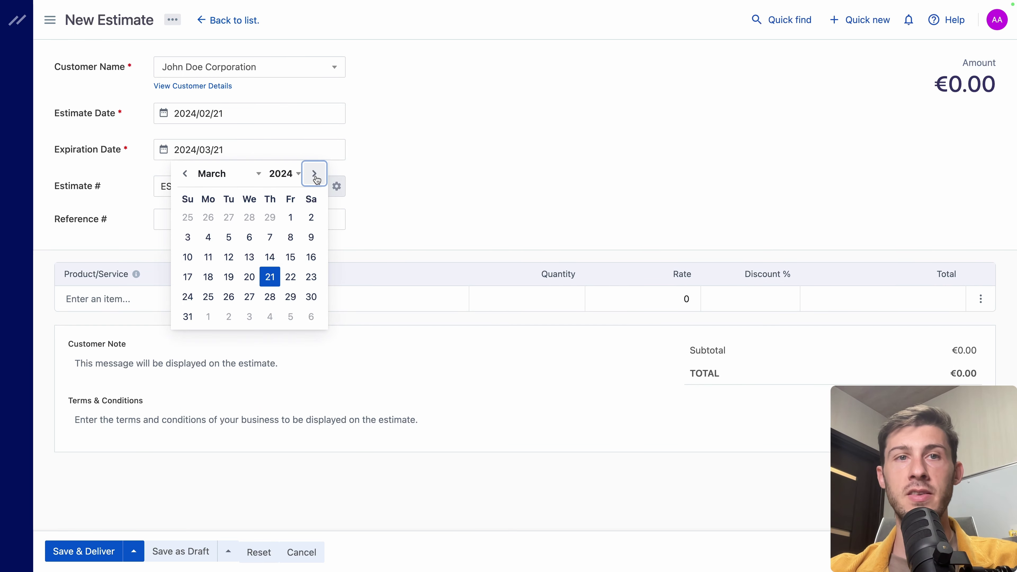
pyautogui.click(275, 278)
pyautogui.click(266, 279)
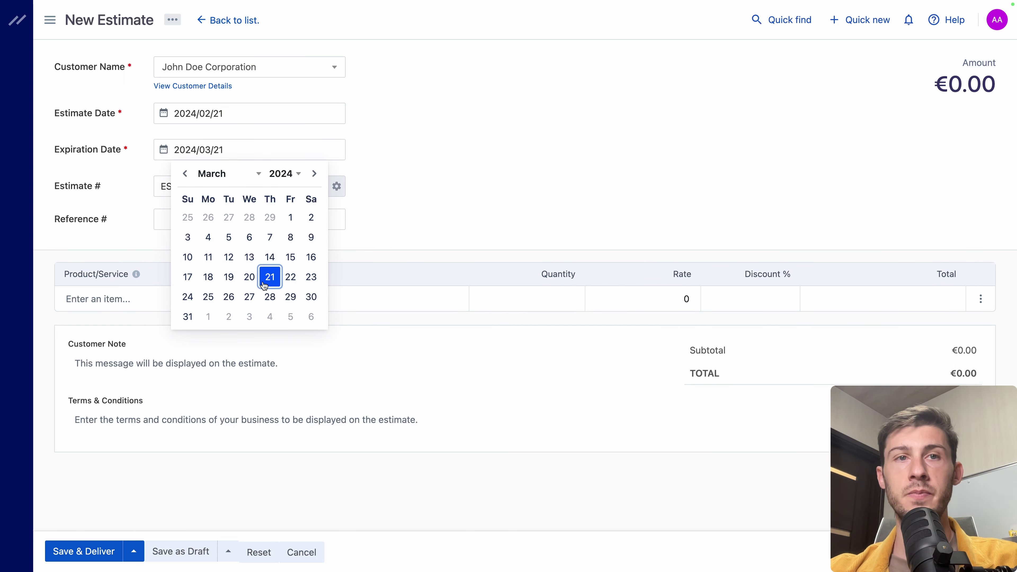
pyautogui.click(337, 186)
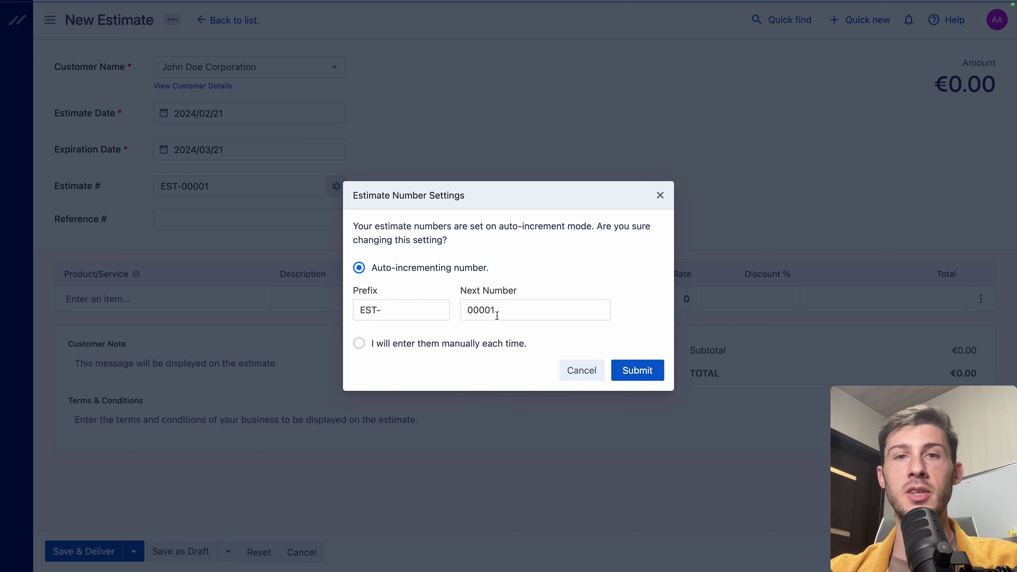
pyautogui.moveTo(496, 315); pyautogui.dragTo(461, 311)
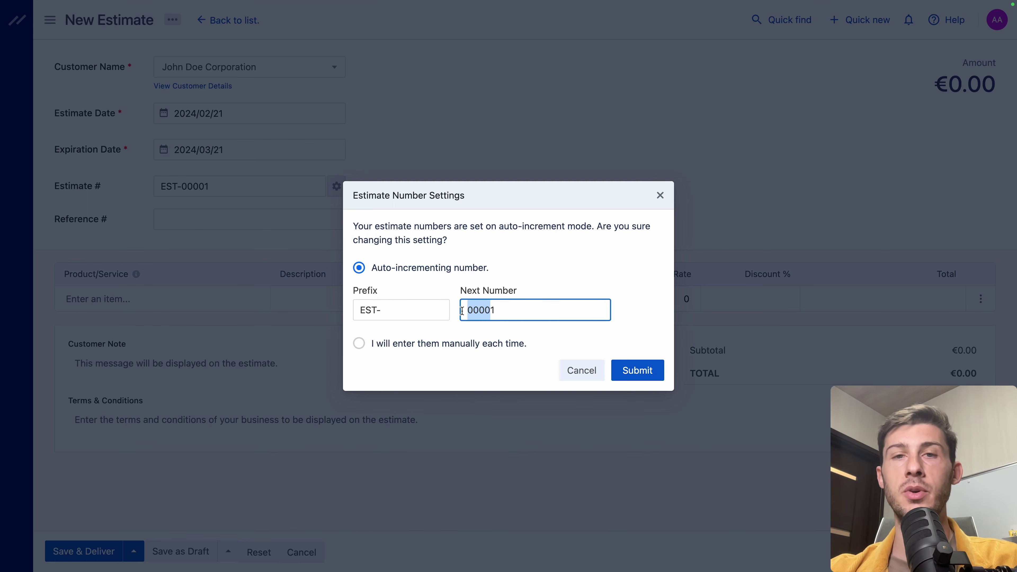
pyautogui.click(660, 196)
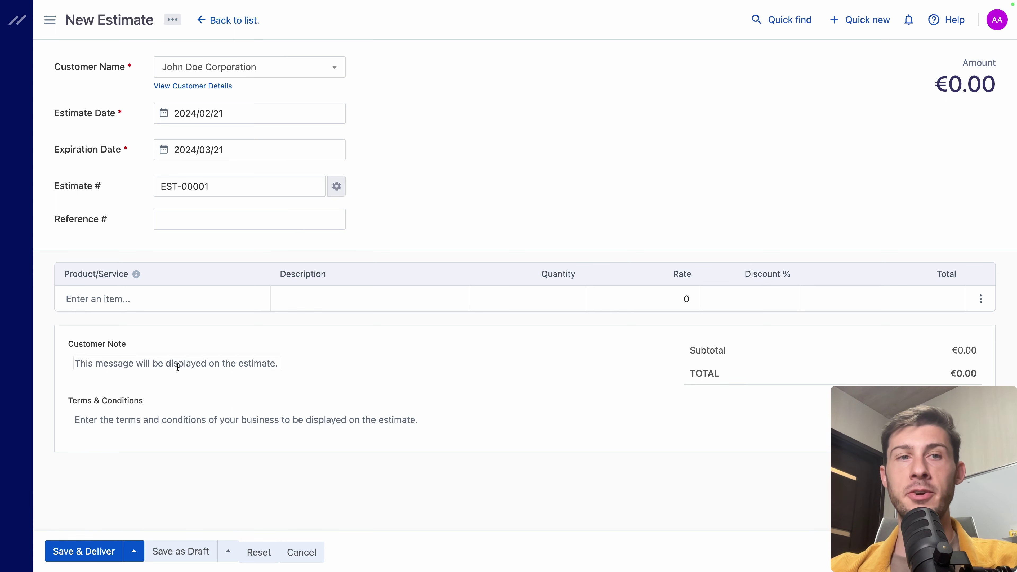
# Step: Add React Development as the first line item with quantity 5
pyautogui.click(167, 293)
pyautogui.write('r')
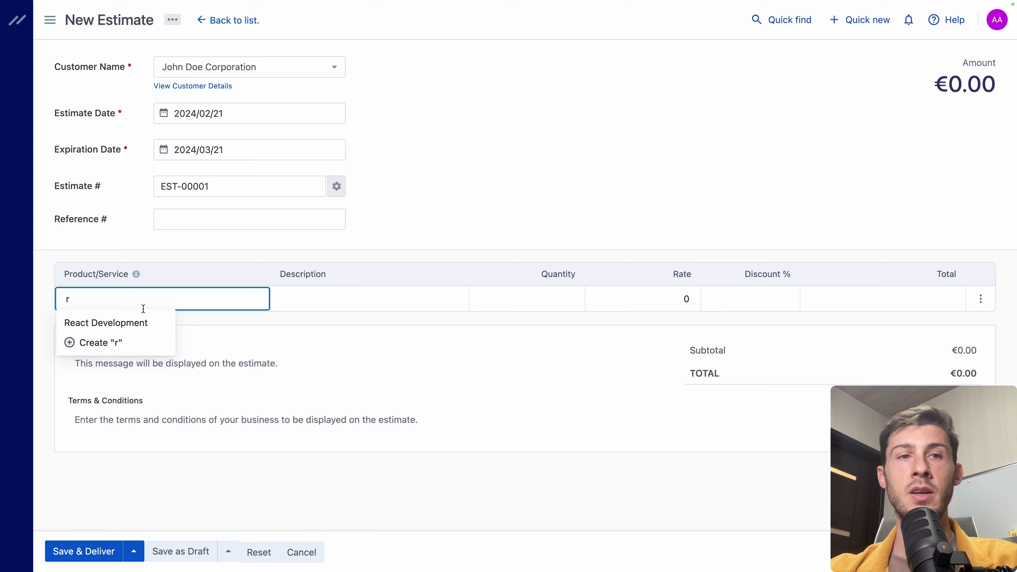
pyautogui.click(135, 323)
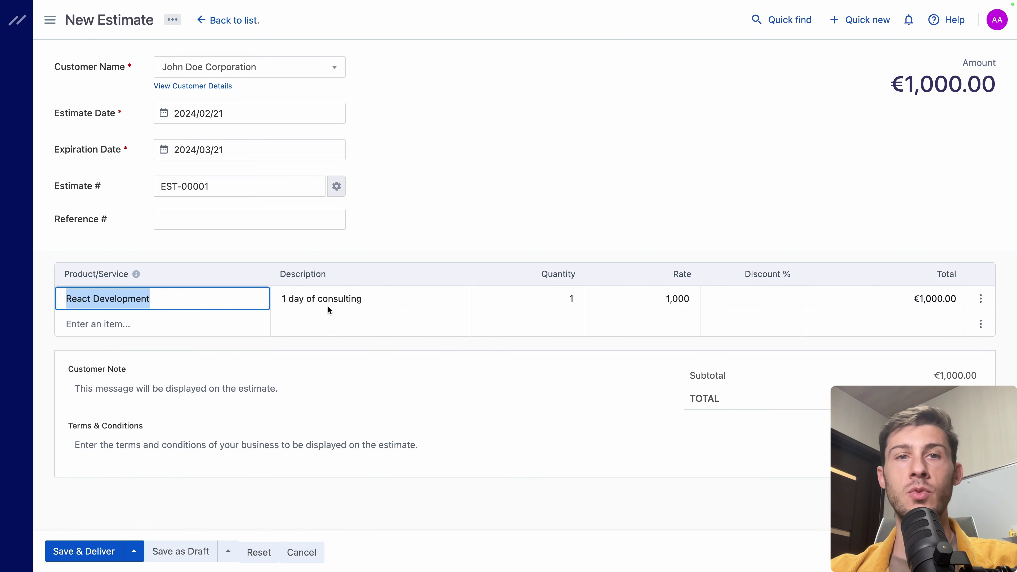
pyautogui.click(573, 300)
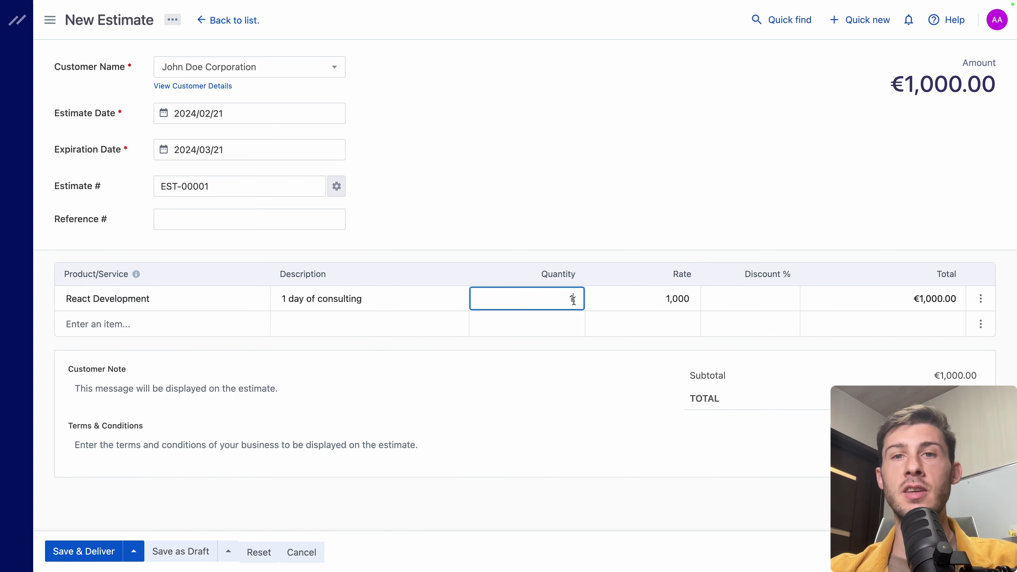
pyautogui.press('BackSpace')
pyautogui.write('0')
pyautogui.press('BackSpace')
pyautogui.write('5')
pyautogui.click(641, 213)
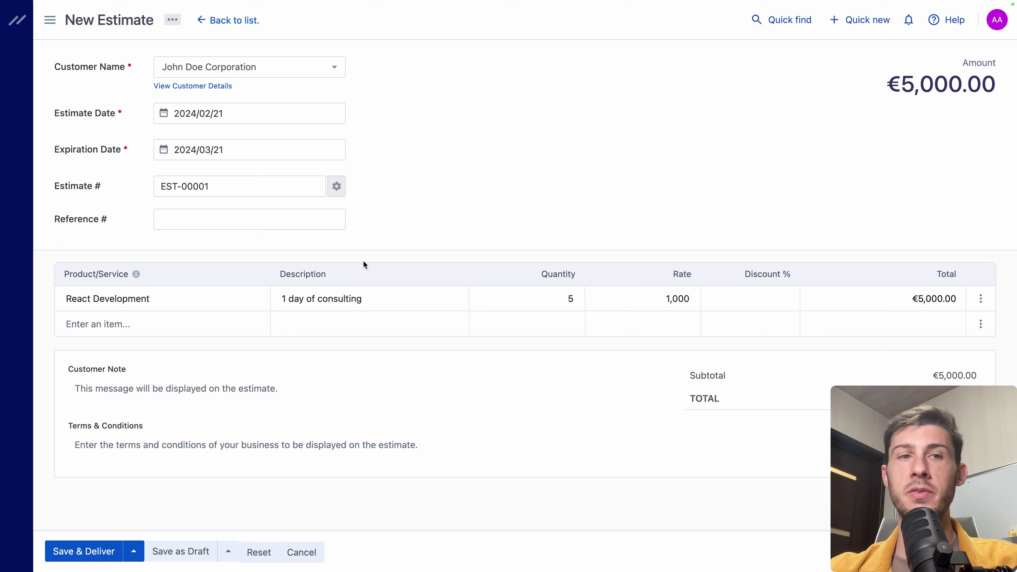
# Step: Add a Website hosting line, give React Development a 10% discount, and leave terms blank
pyautogui.click(92, 320)
pyautogui.write('ho')
pyautogui.click(106, 347)
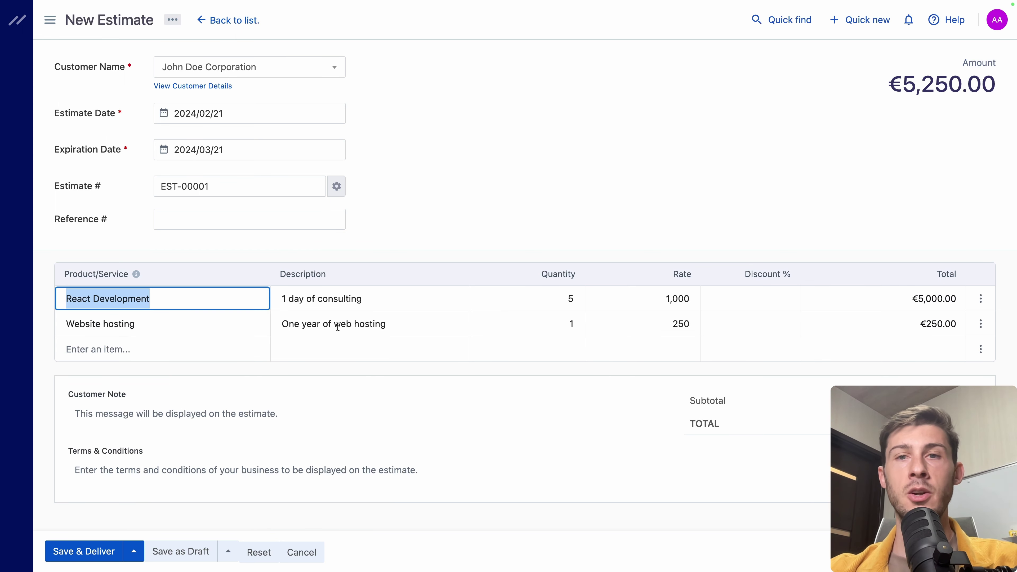
pyautogui.click(565, 387)
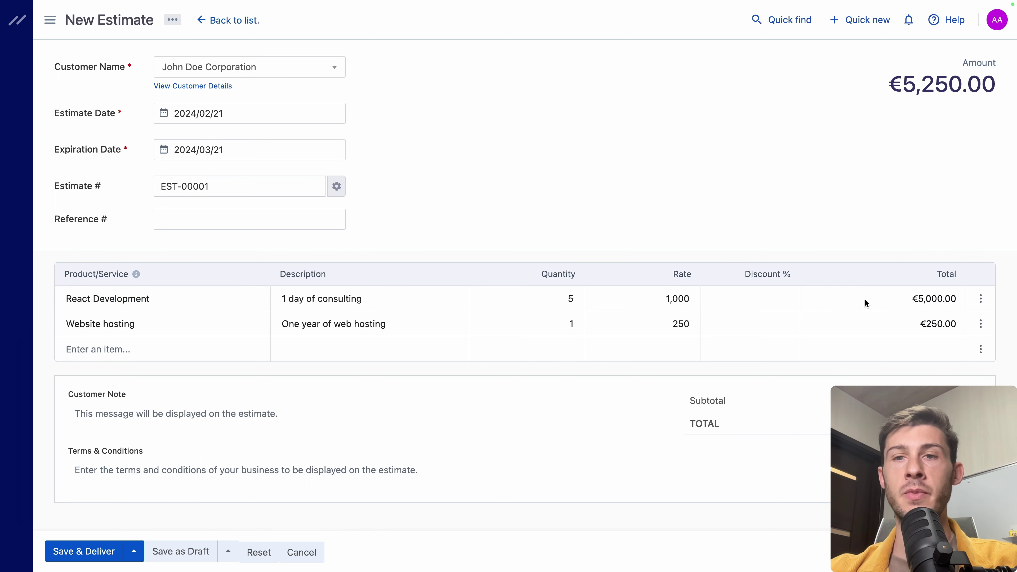
pyautogui.click(757, 296)
pyautogui.write('10')
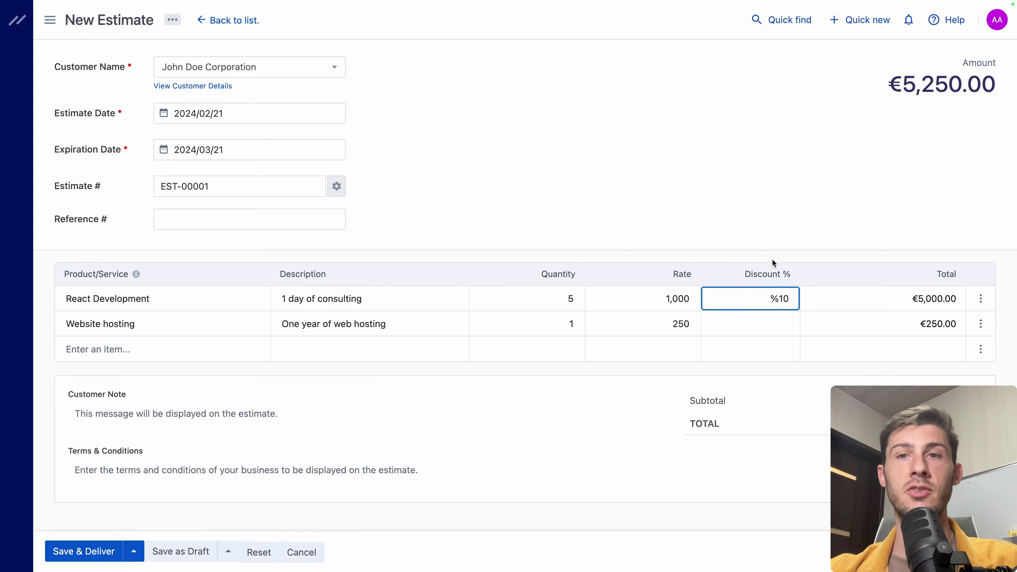
pyautogui.click(786, 234)
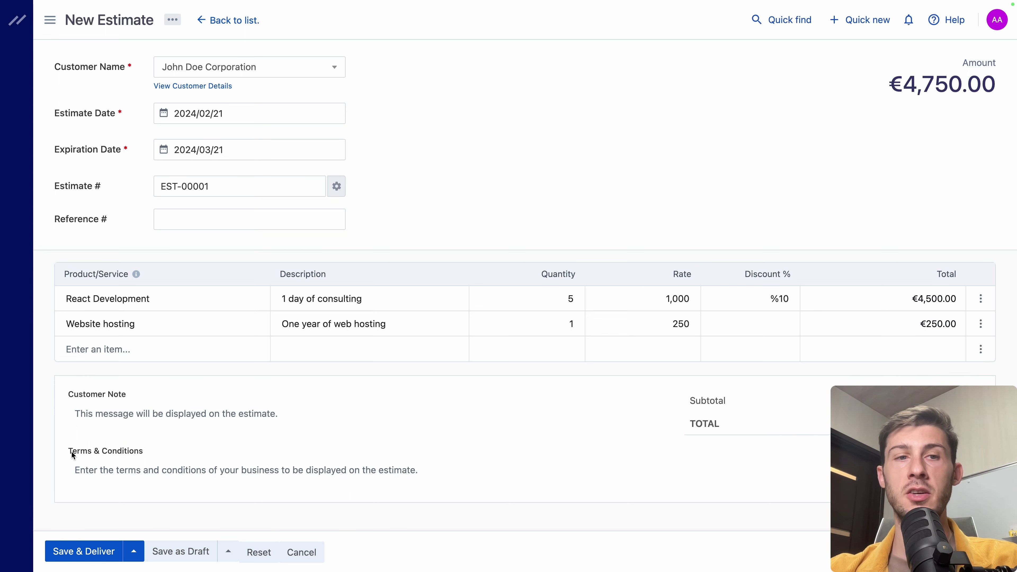
pyautogui.click(190, 469)
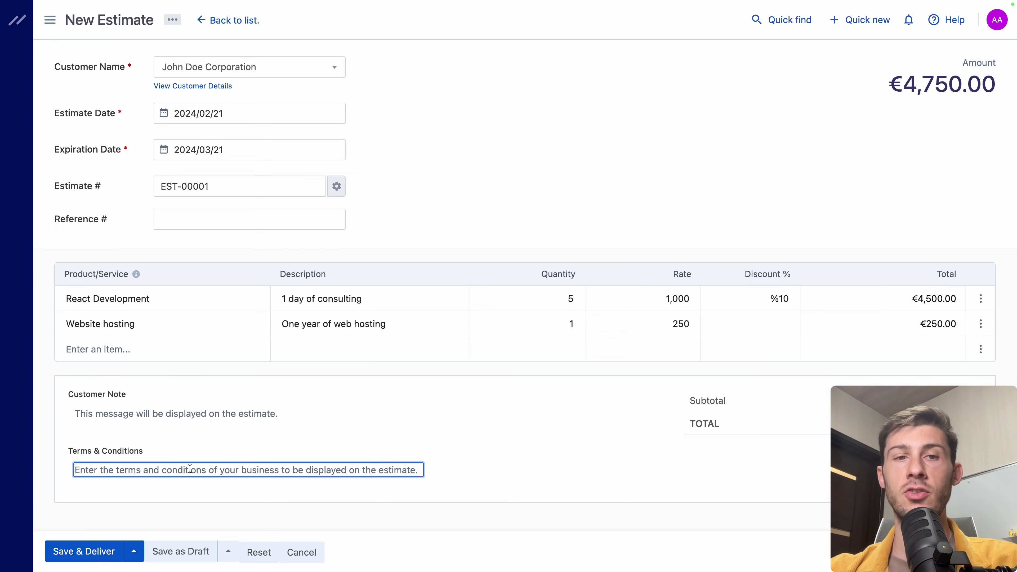
pyautogui.click(251, 432)
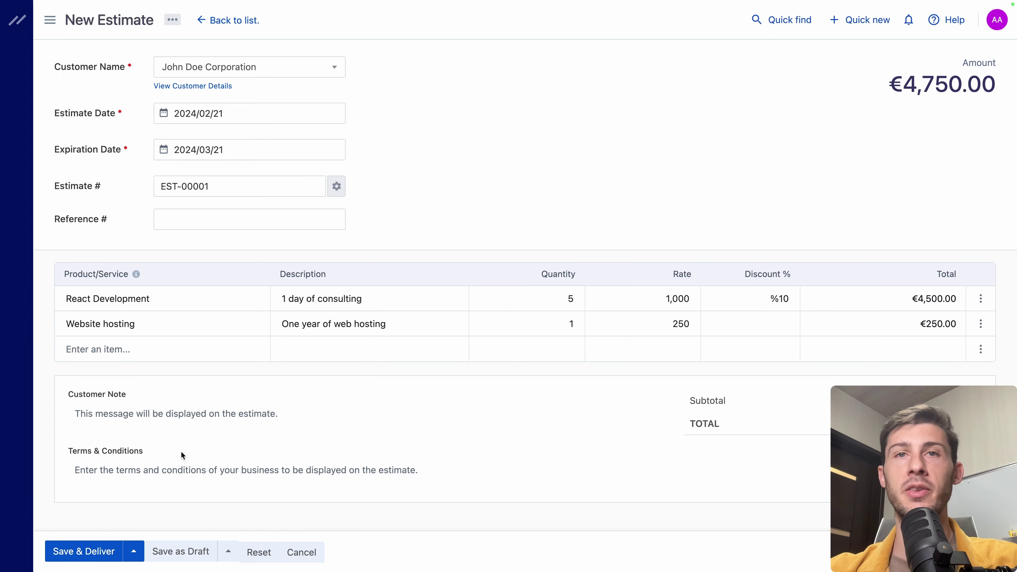
# Step: Save and deliver EST-00001, then email it to the customer with the estimate attached
pyautogui.click(78, 551)
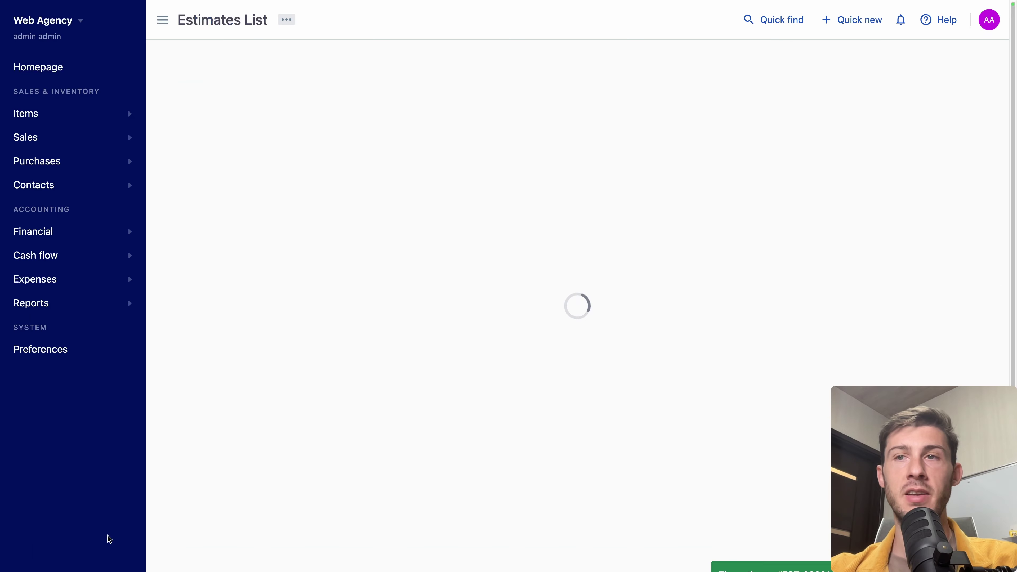
pyautogui.click(529, 152)
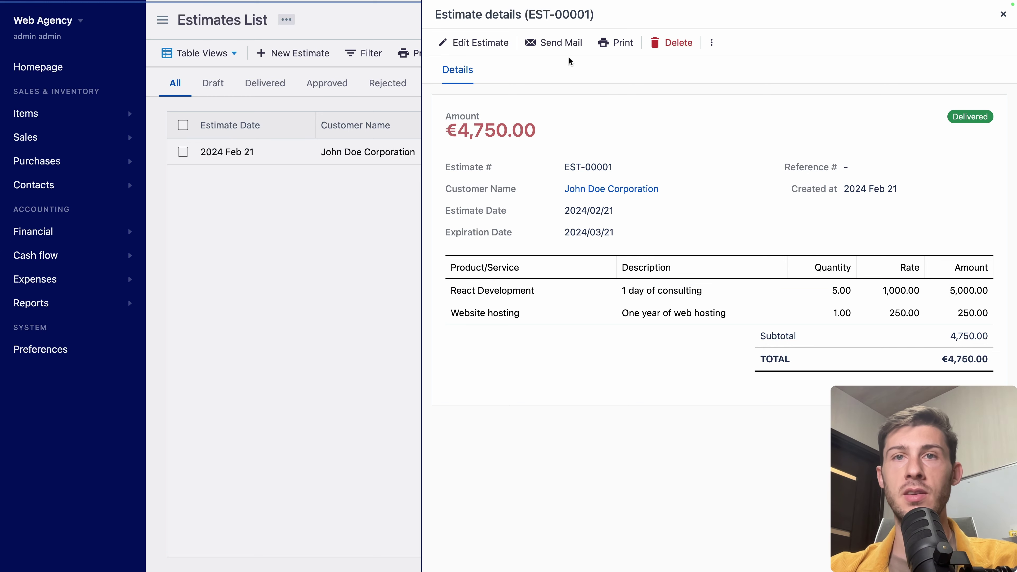
pyautogui.click(546, 43)
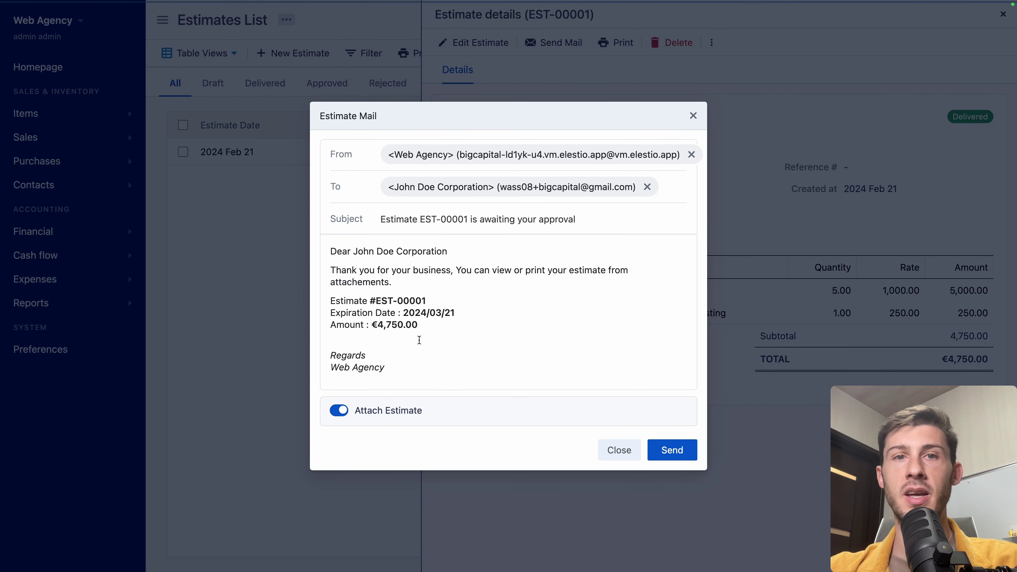
pyautogui.tripleClick(333, 254)
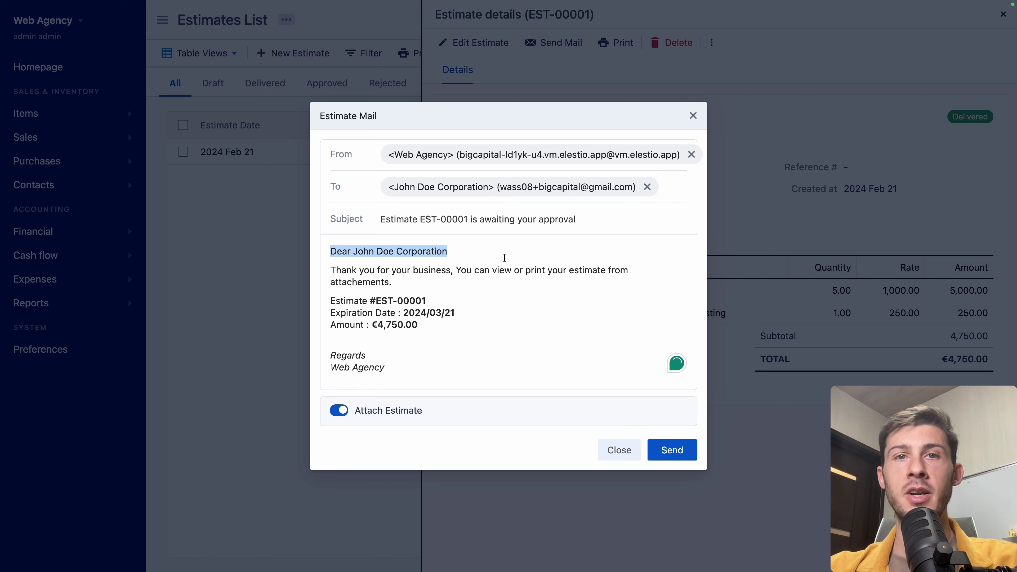
pyautogui.click(524, 260)
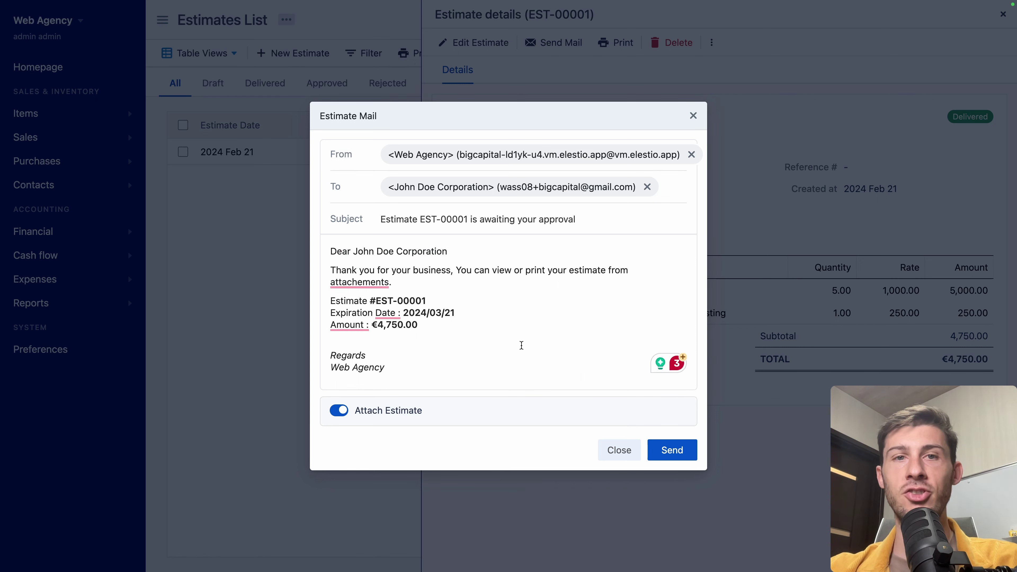
pyautogui.click(532, 254)
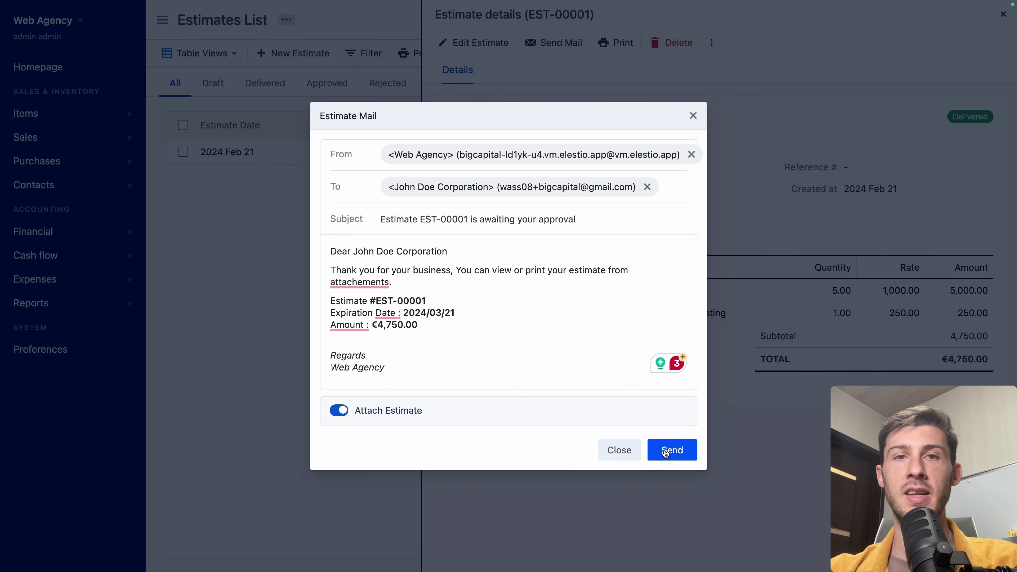
pyautogui.click(666, 452)
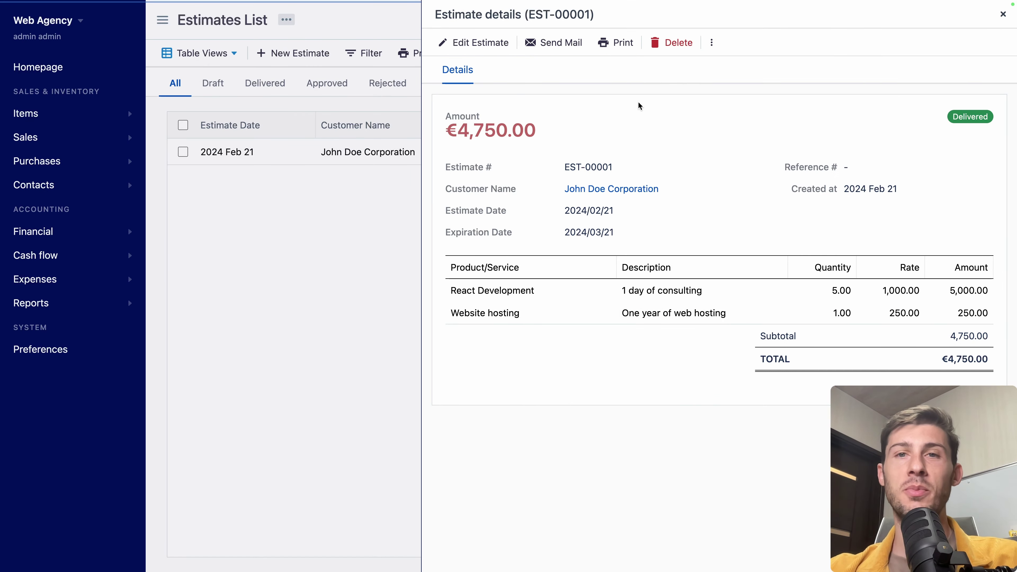
# Step: Mark estimate EST-00001 as approved and close its details drawer
pyautogui.click(703, 46)
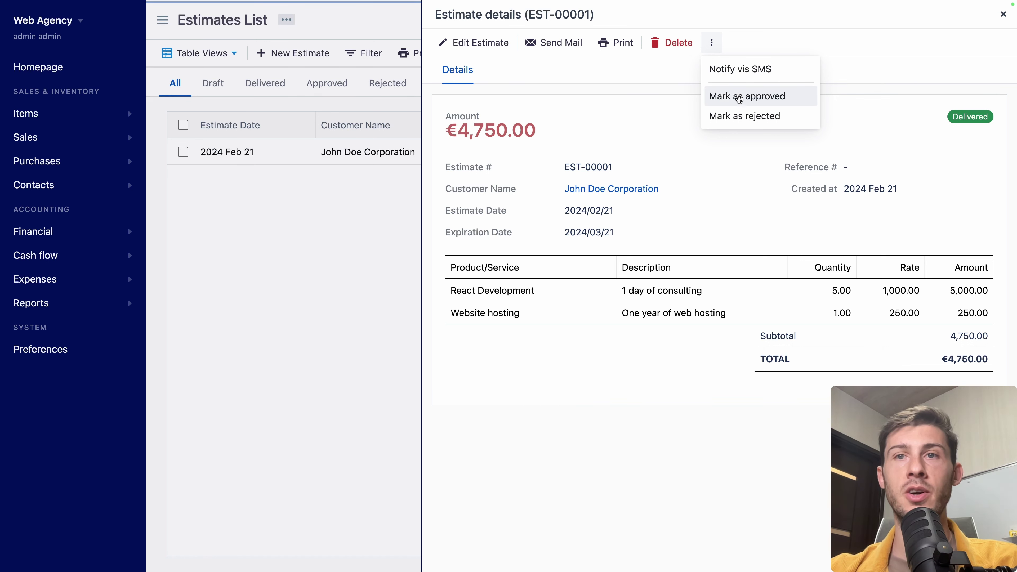
pyautogui.click(728, 99)
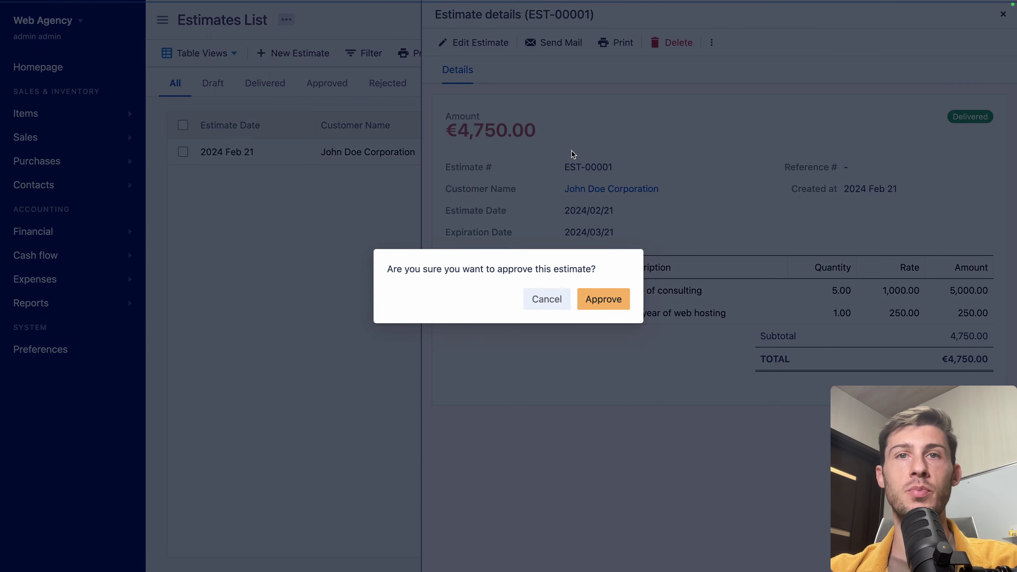
pyautogui.click(597, 303)
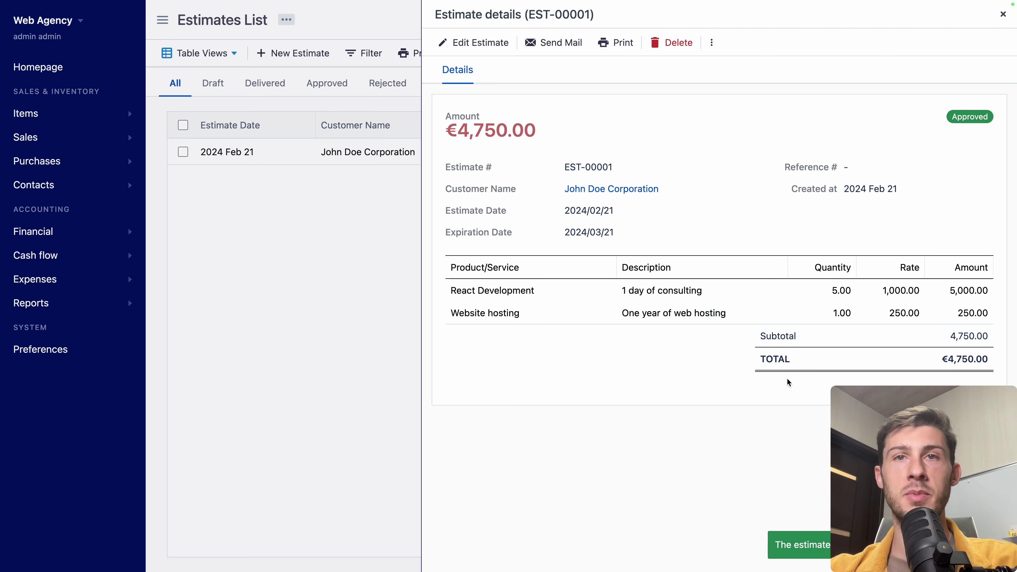
pyautogui.click(1002, 14)
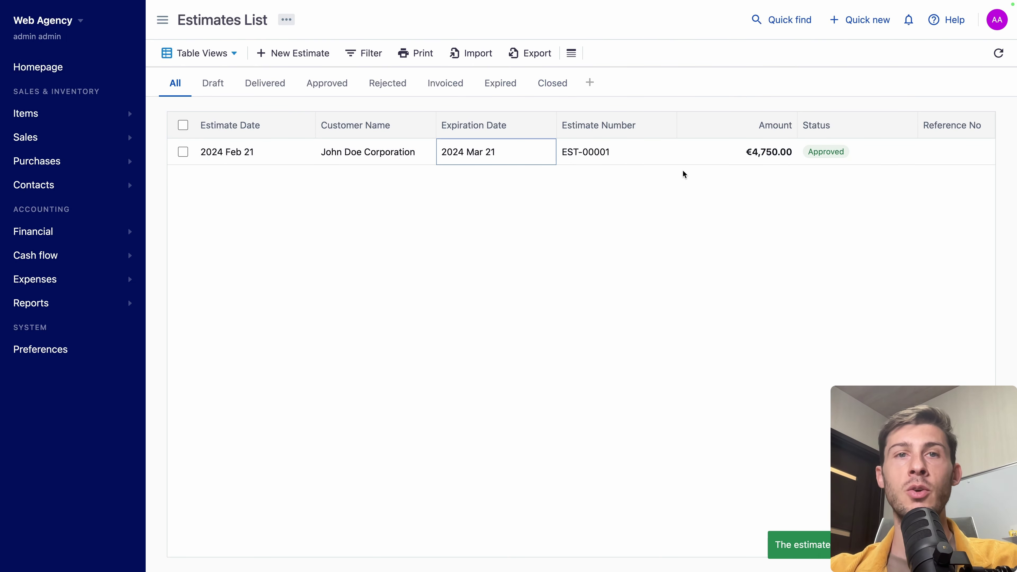
# Step: Convert the approved estimate into invoice INV-00001 and save and deliver it
pyautogui.click(281, 152)
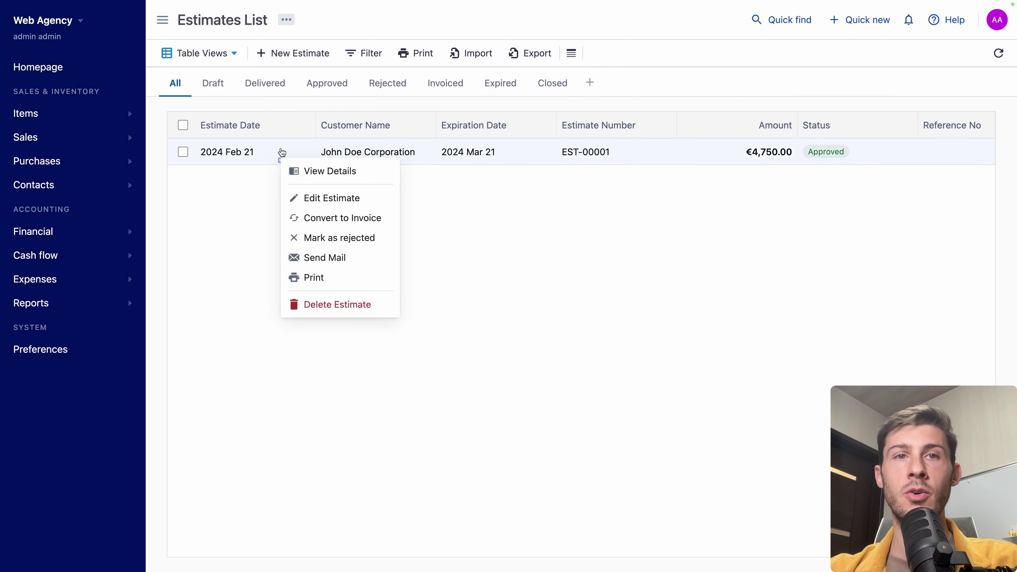
pyautogui.click(326, 220)
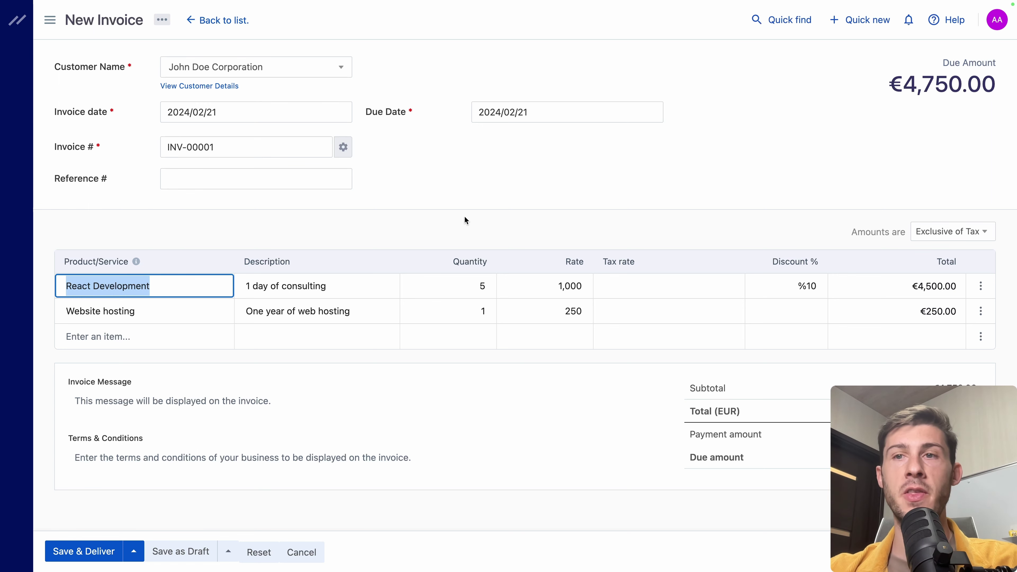
pyautogui.click(89, 541)
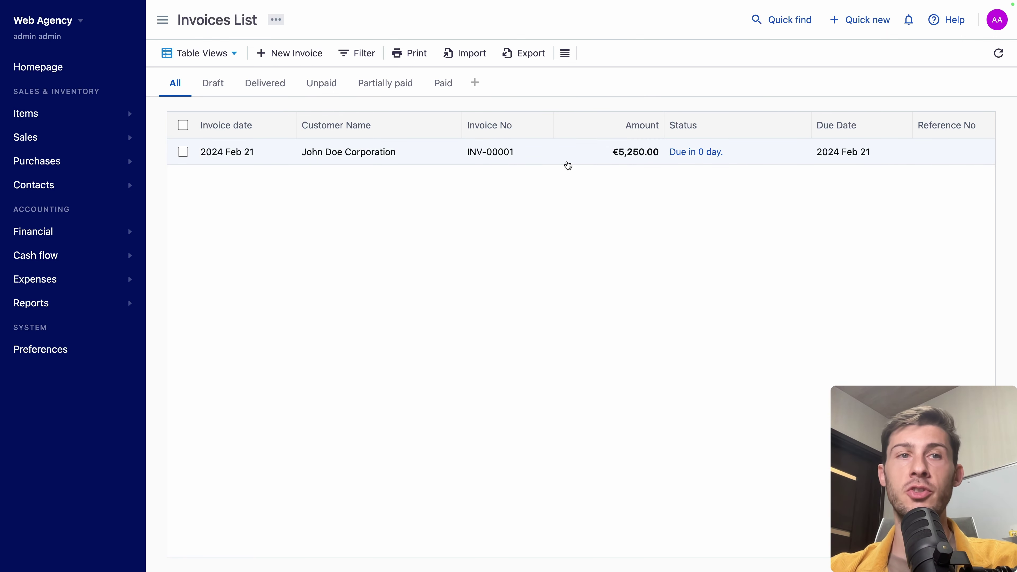
# Step: Change the Tax on Sales rate from 0% to 20%, confirming the old rate goes inactive
pyautogui.click(34, 232)
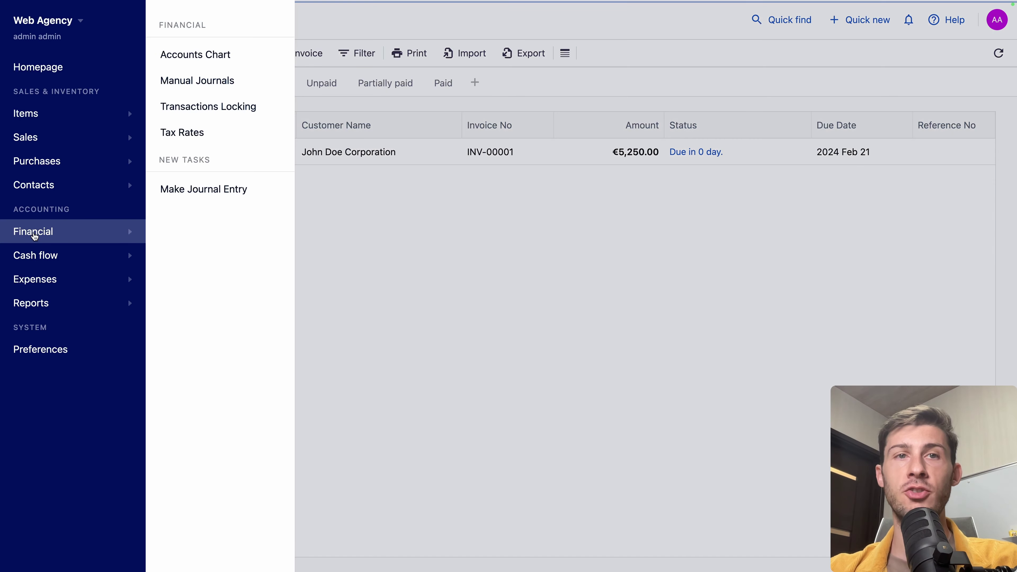
pyautogui.click(188, 135)
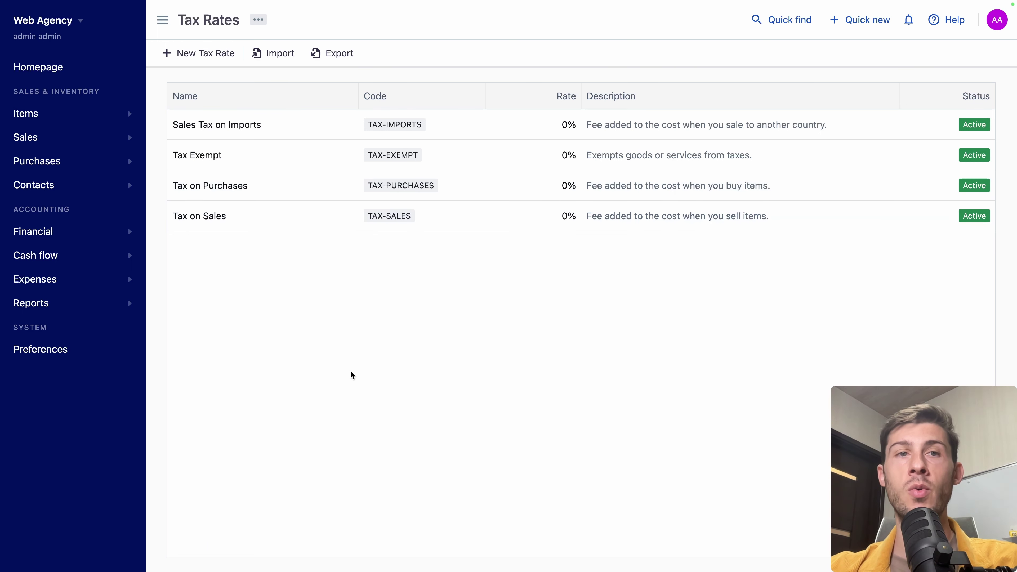
pyautogui.click(259, 218)
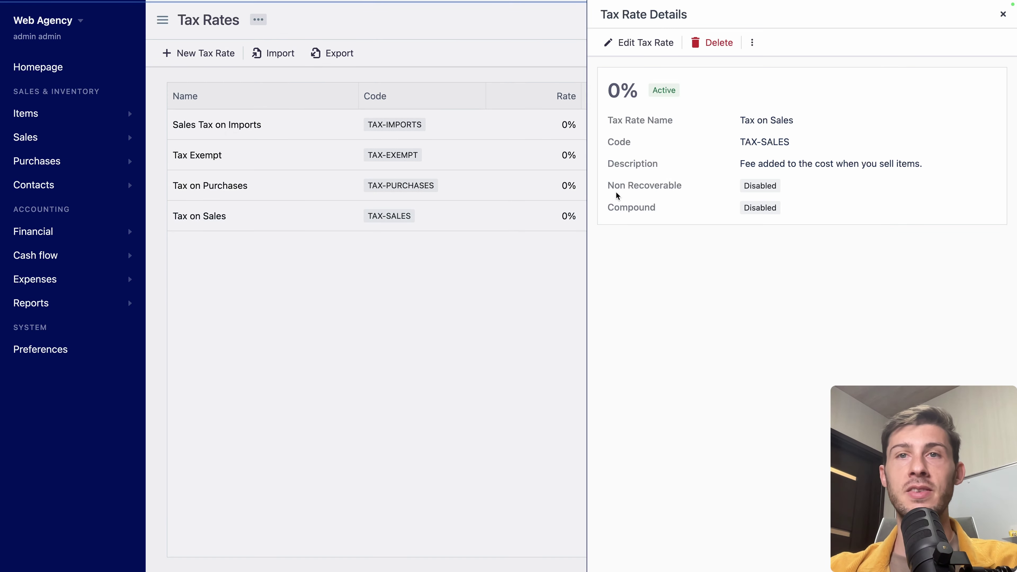
pyautogui.click(657, 41)
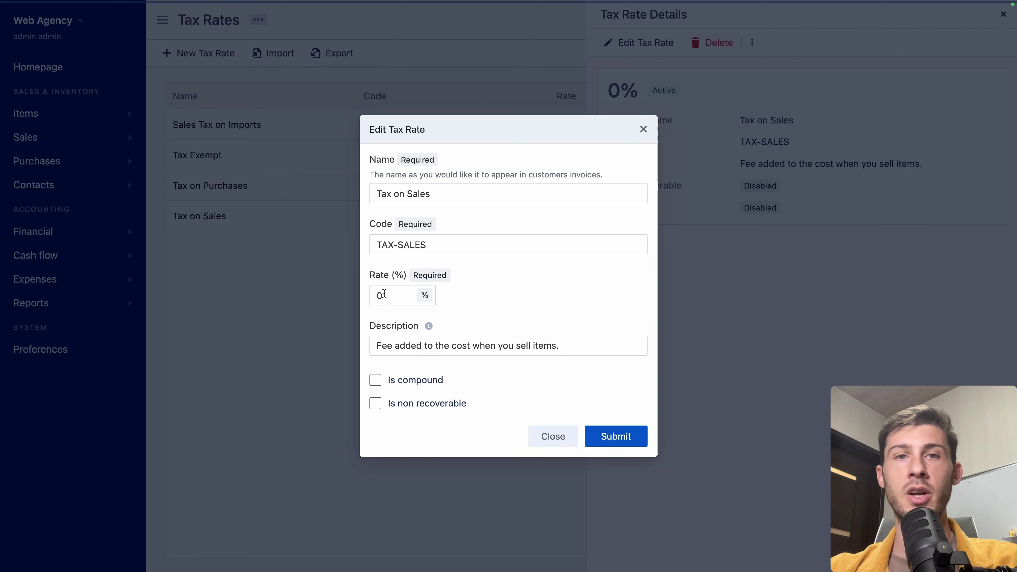
pyautogui.click(381, 304)
pyautogui.press('BackSpace')
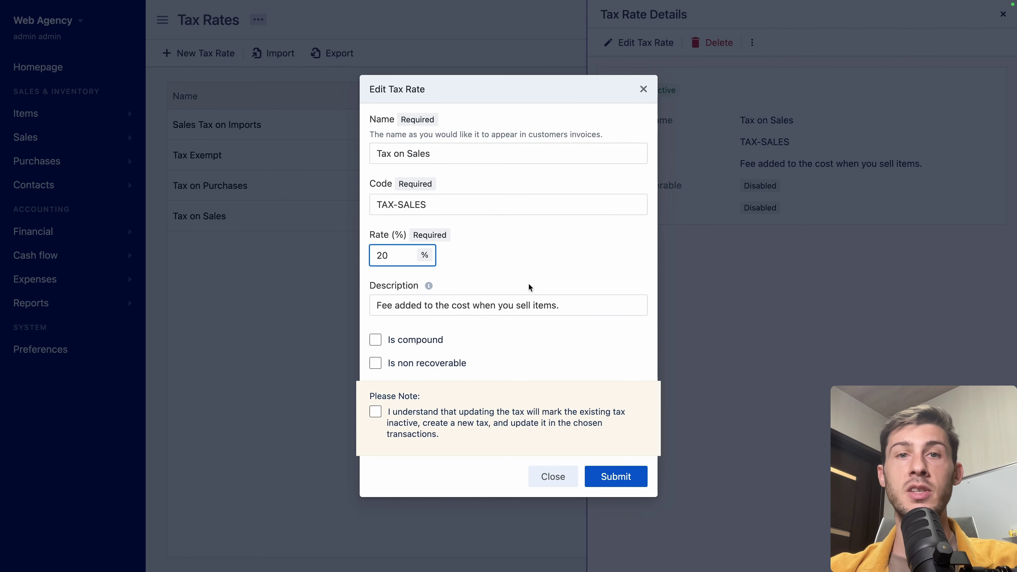
pyautogui.press('Tab')
pyautogui.click(618, 482)
pyautogui.click(377, 440)
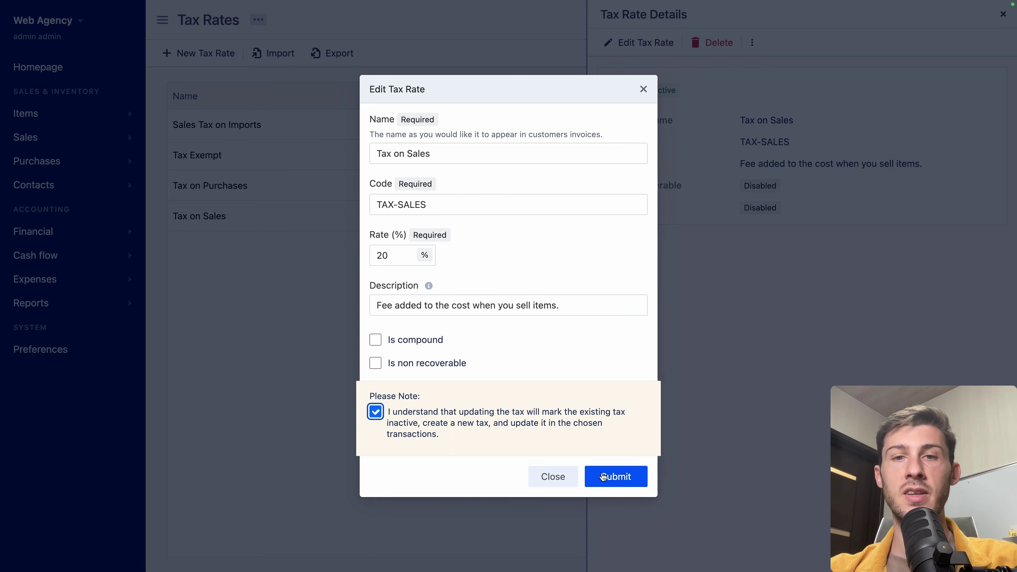
pyautogui.click(604, 475)
# Step: Activate the Tax on Sales rate again and close its details
pyautogui.click(863, 220)
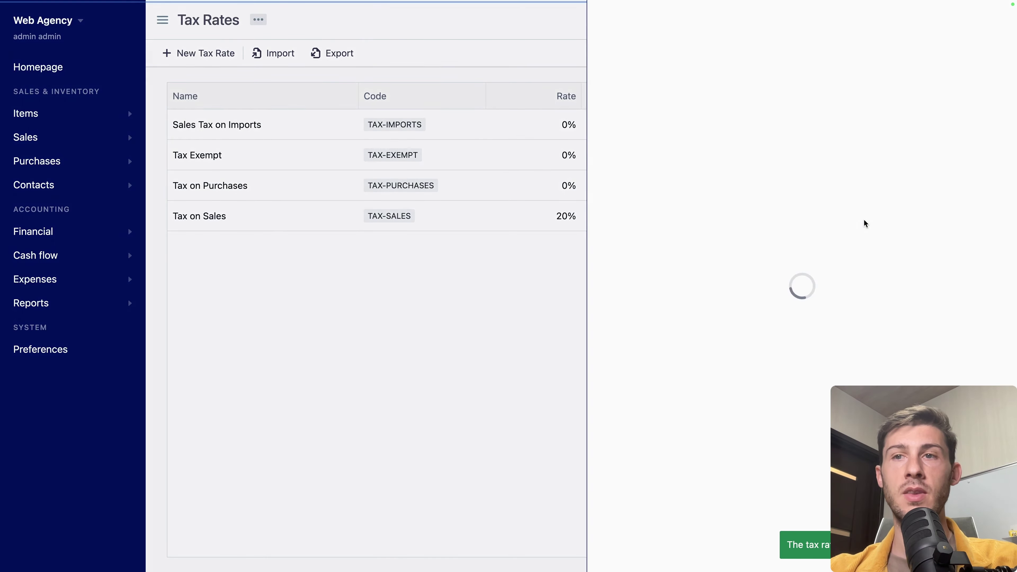
pyautogui.click(755, 43)
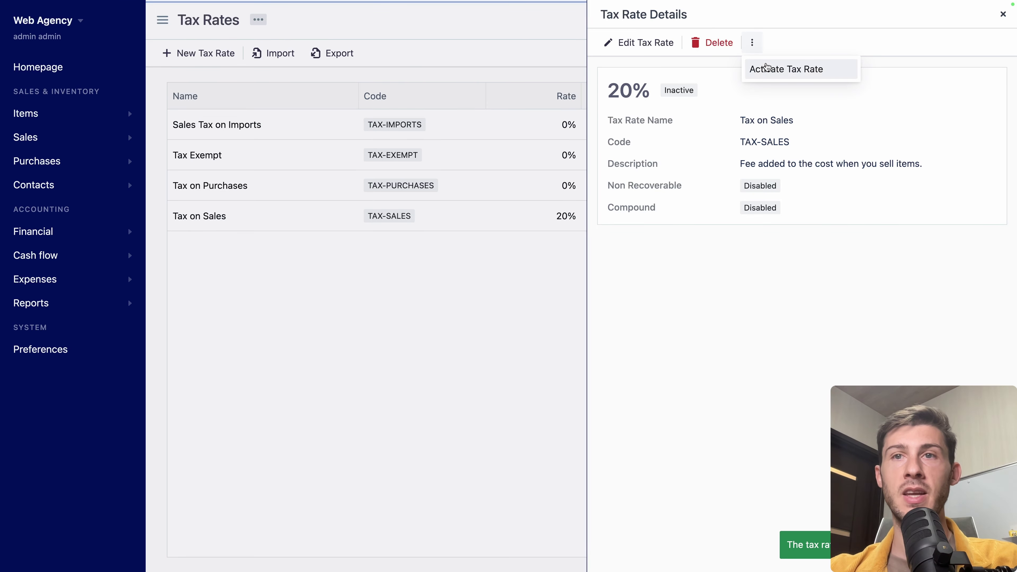
pyautogui.click(786, 69)
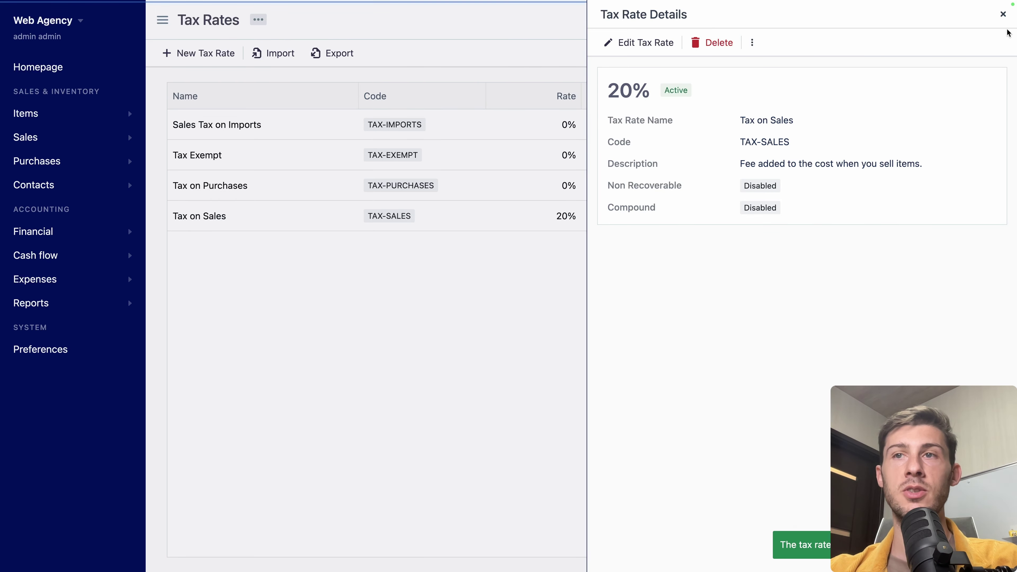
pyautogui.click(1002, 14)
# Step: Edit INV-00001 to apply Tax on Sales [20%] to React Development and Website hosting, then save
pyautogui.click(64, 72)
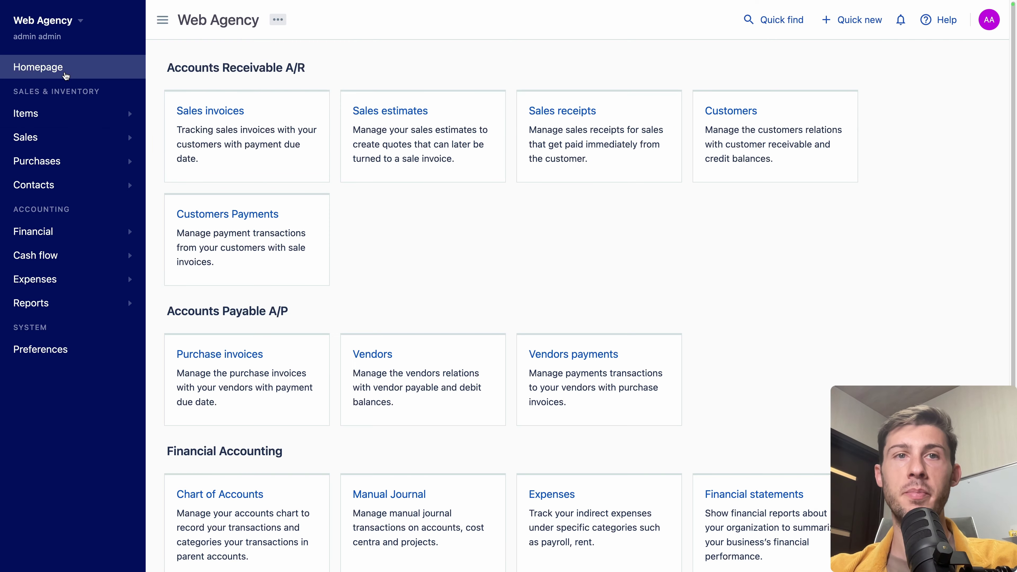
pyautogui.click(210, 110)
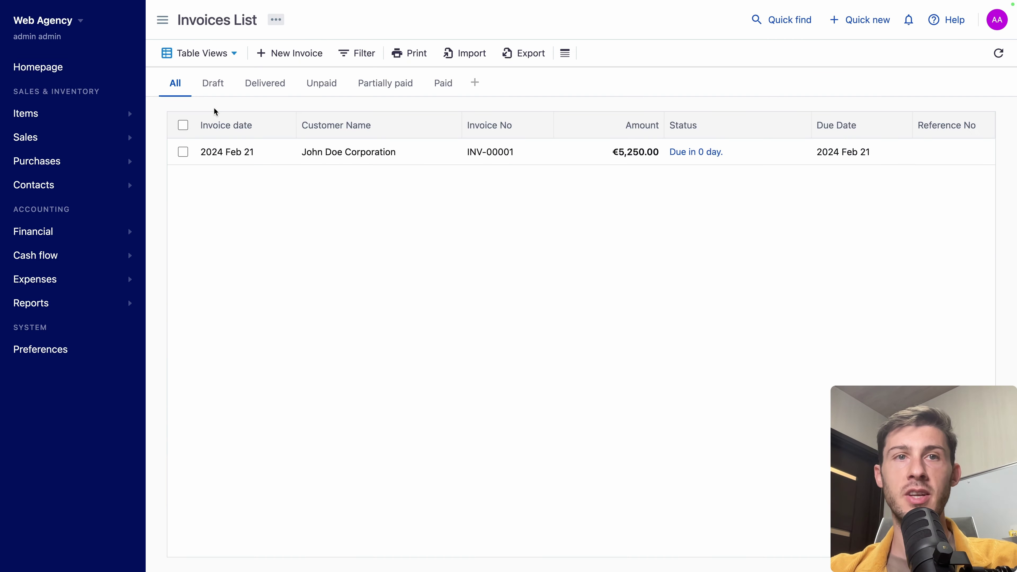
pyautogui.click(314, 160)
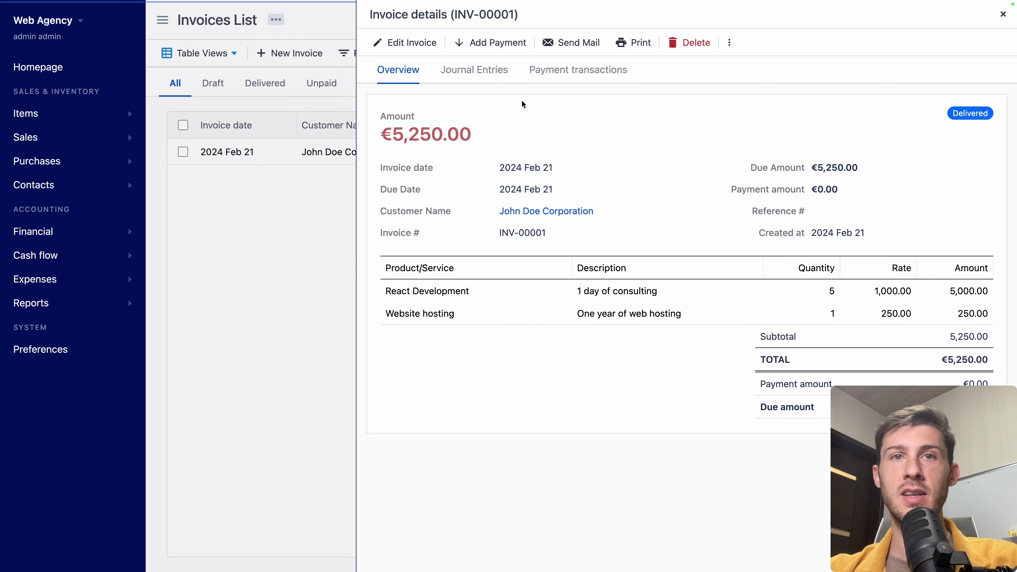
pyautogui.click(400, 42)
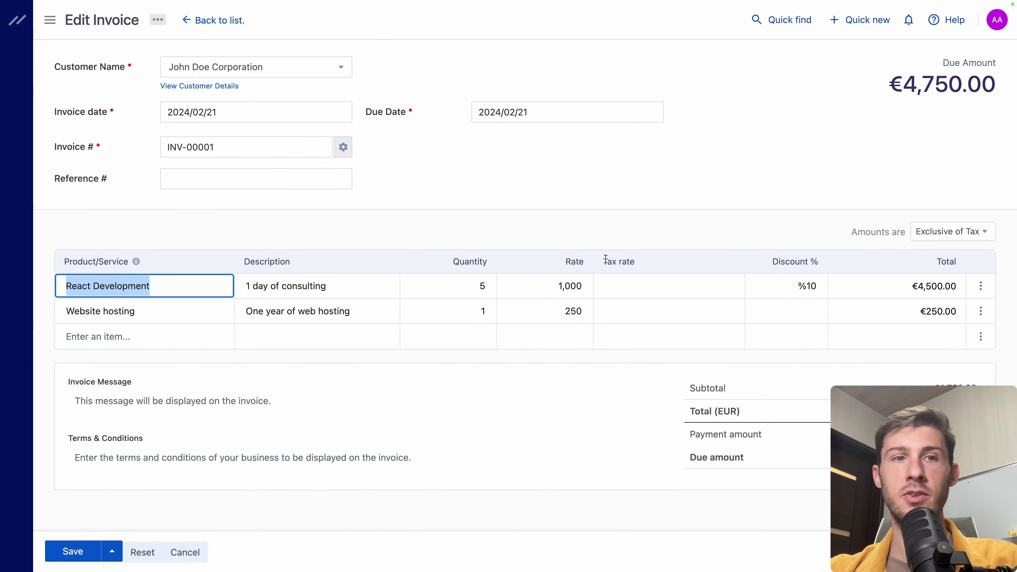
pyautogui.click(638, 288)
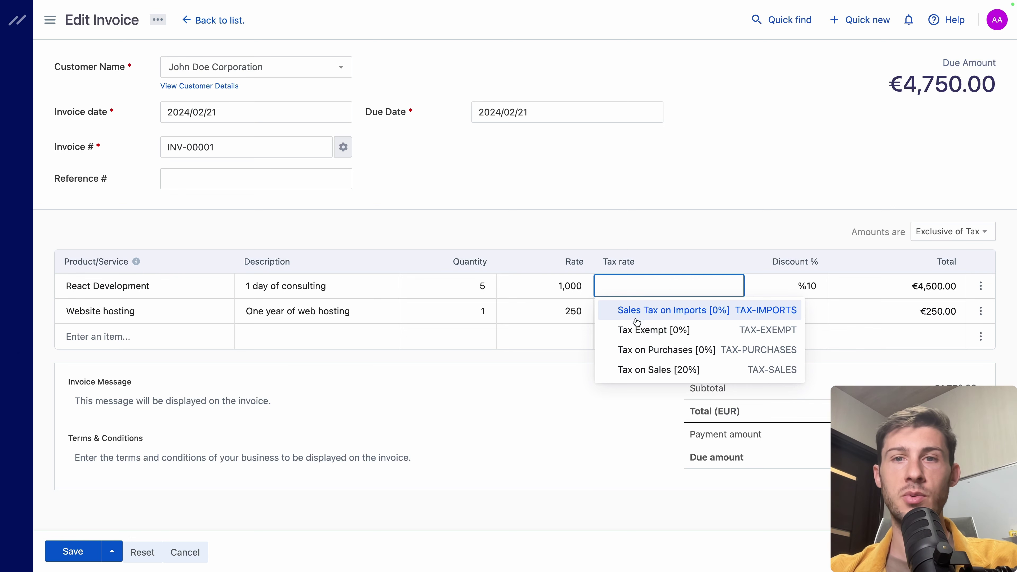
pyautogui.click(633, 373)
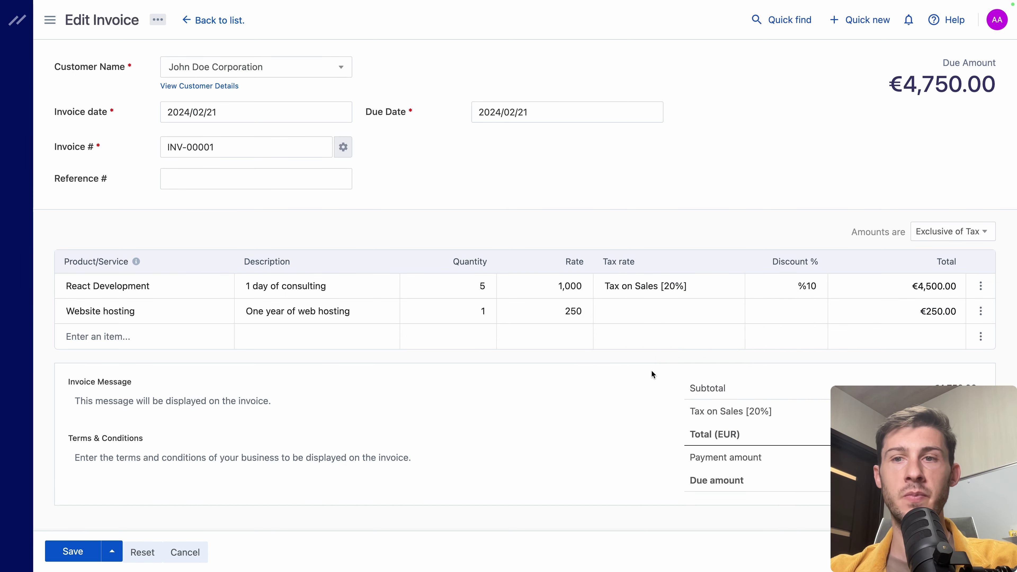
pyautogui.click(684, 320)
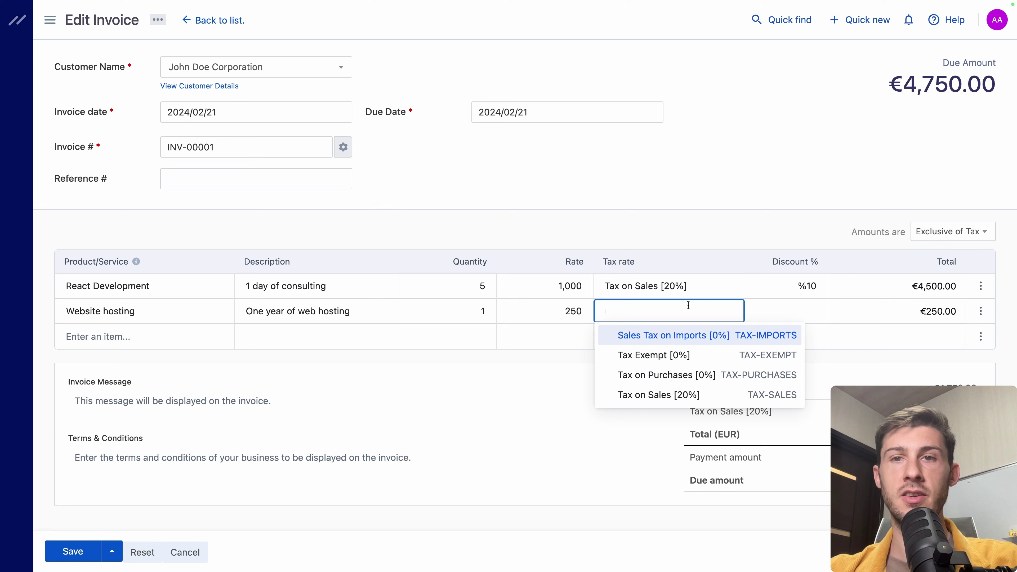
pyautogui.click(667, 396)
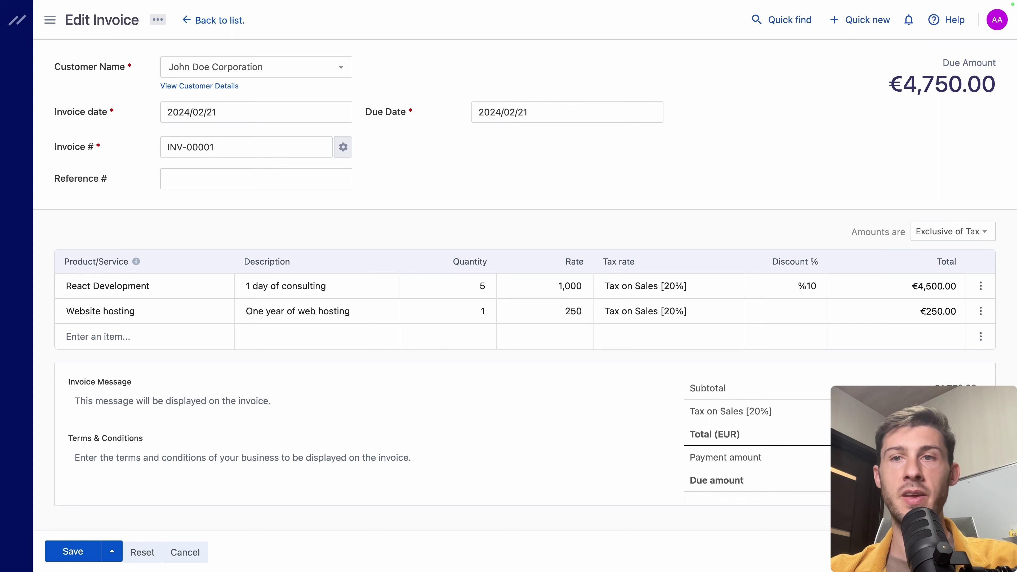
pyautogui.click(68, 550)
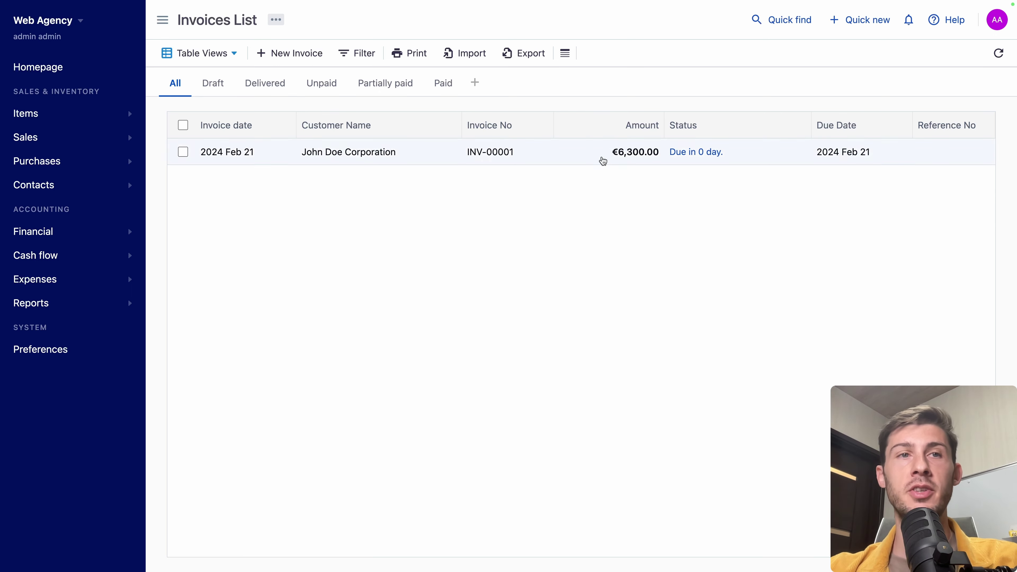
# Step: Open the Accounts Chart to check Sales of Service Income at €5,250.00 and Bank Account empty
pyautogui.click(63, 241)
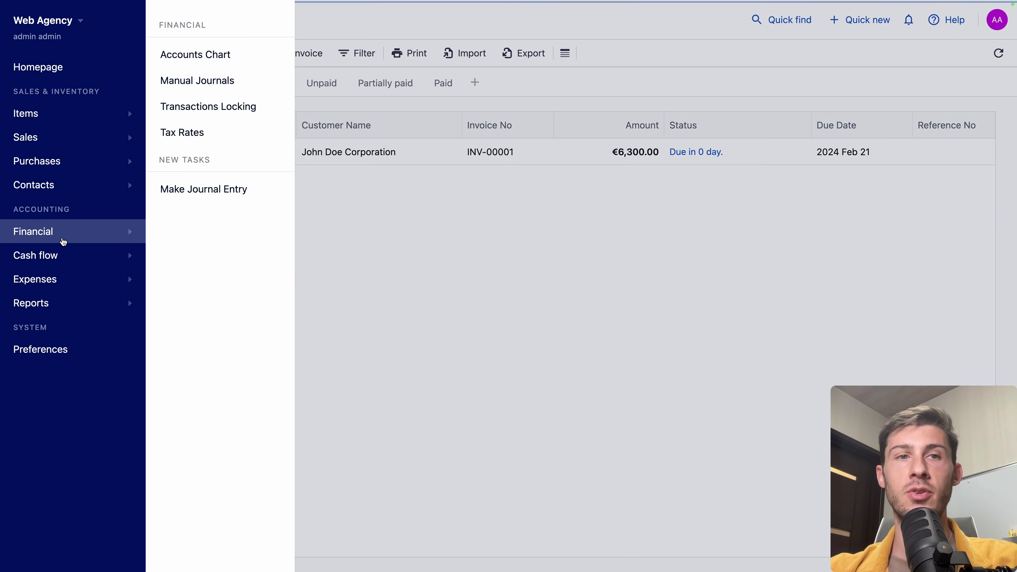
pyautogui.click(208, 54)
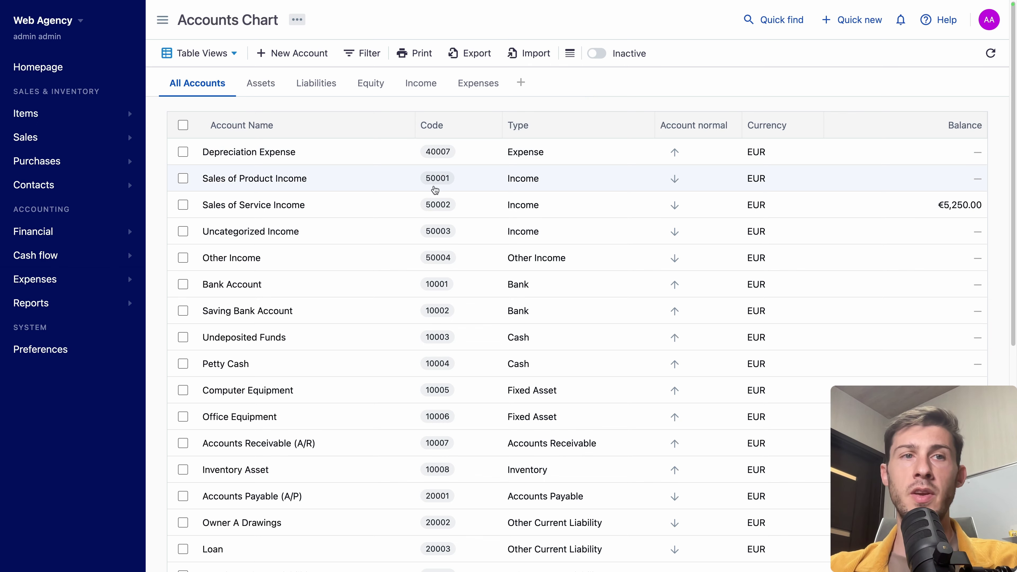
pyautogui.click(94, 262)
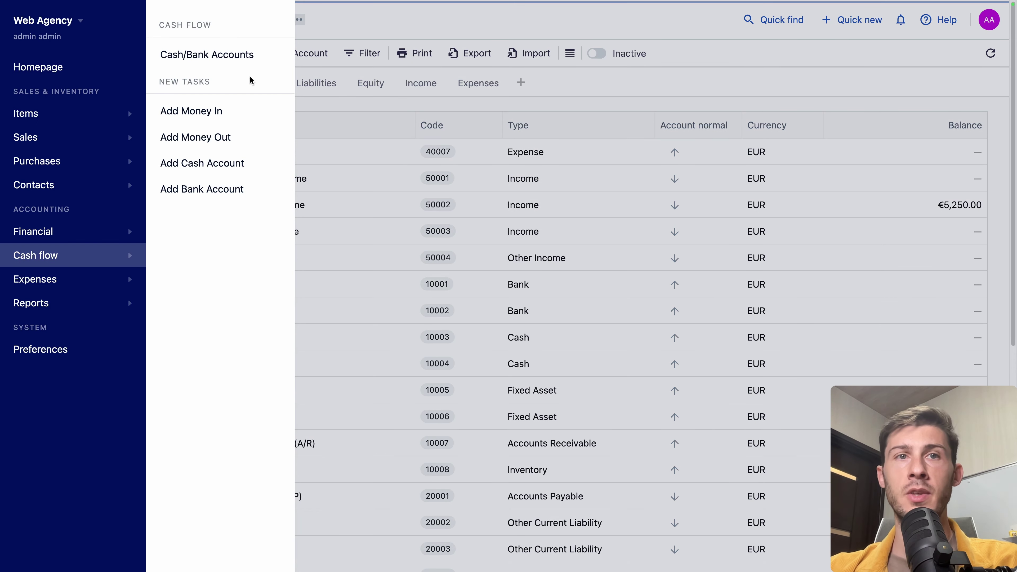
# Step: Inspect Bank Account under Cash/Bank Accounts, confirming no transactions and a €0.00 balance
pyautogui.click(227, 58)
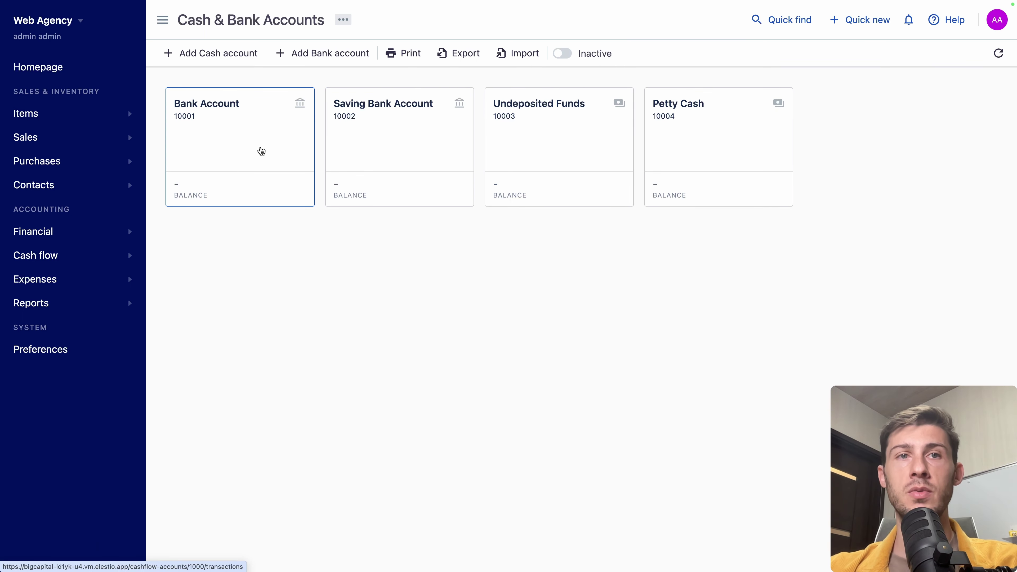
pyautogui.click(246, 130)
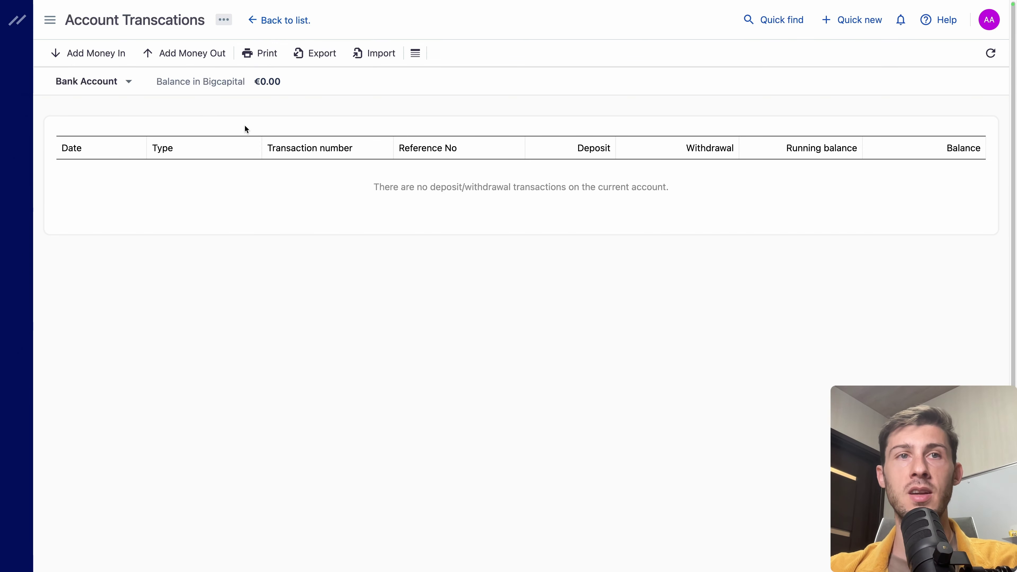
pyautogui.click(100, 56)
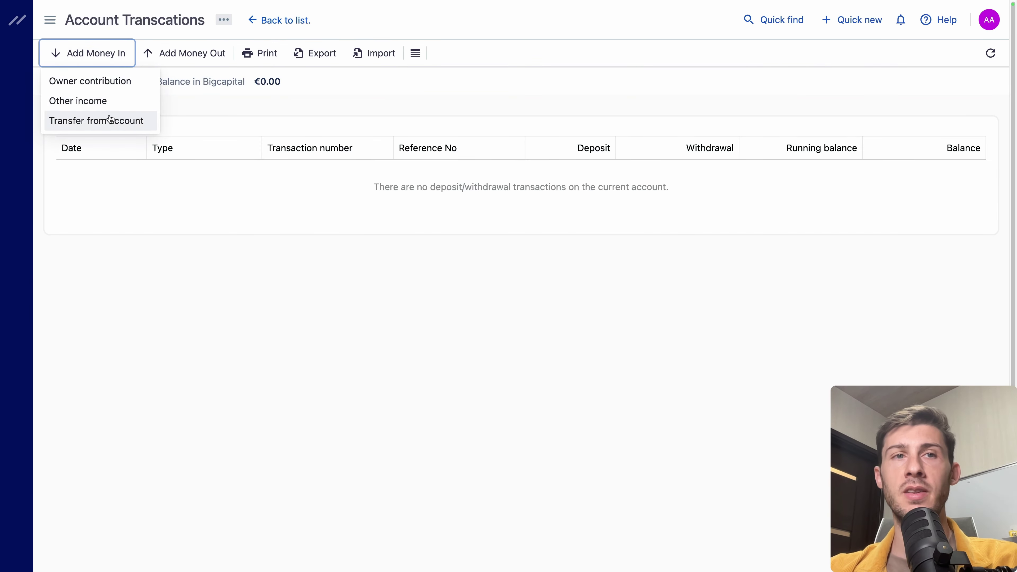
pyautogui.click(243, 222)
# Step: Record a 6,300 payment for INV-00001 deposited into Bank Account, marking it Paid
pyautogui.moveTo(23, 45)
pyautogui.click(32, 65)
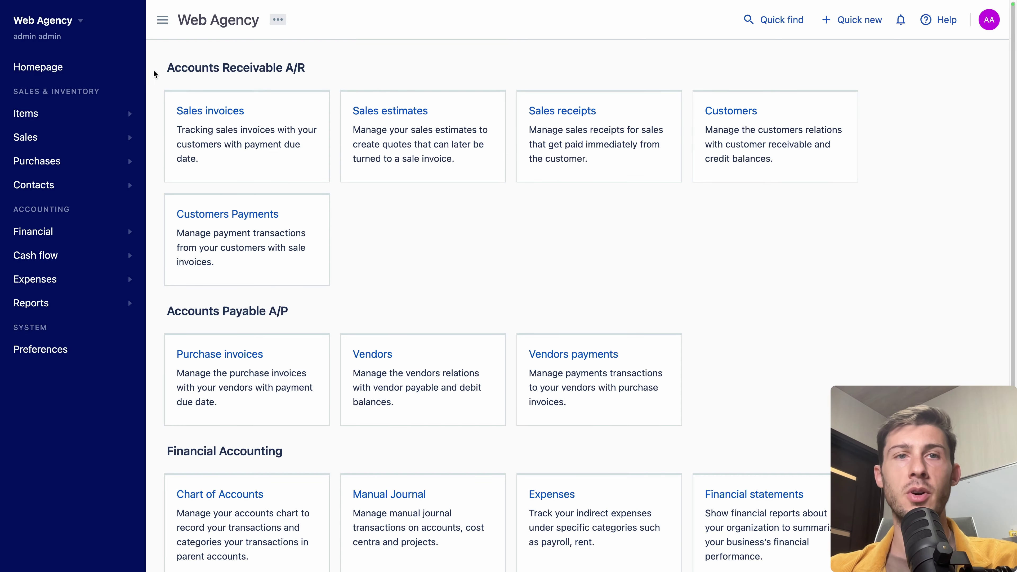
pyautogui.click(210, 111)
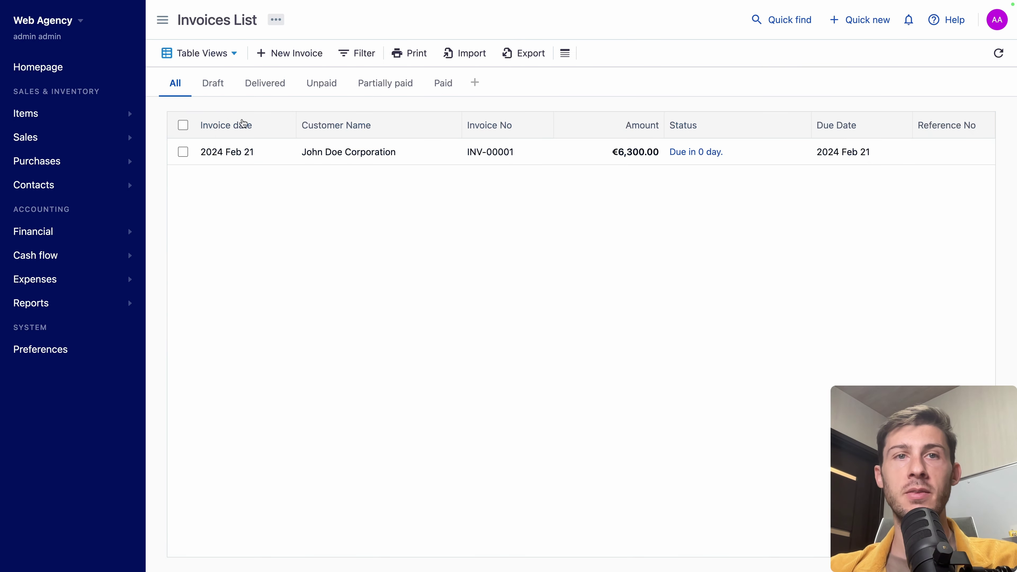
pyautogui.rightClick(320, 148)
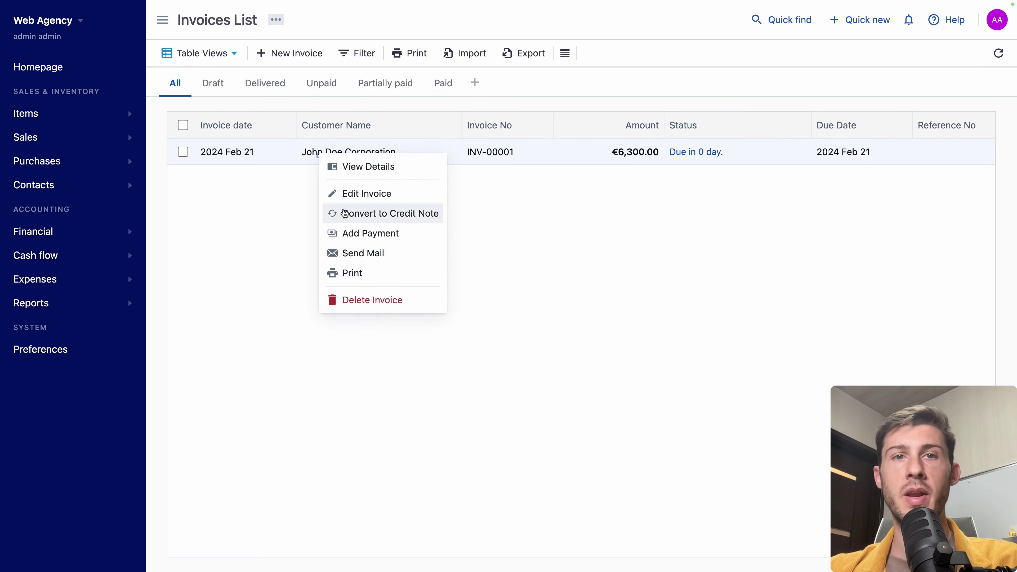
pyautogui.click(351, 231)
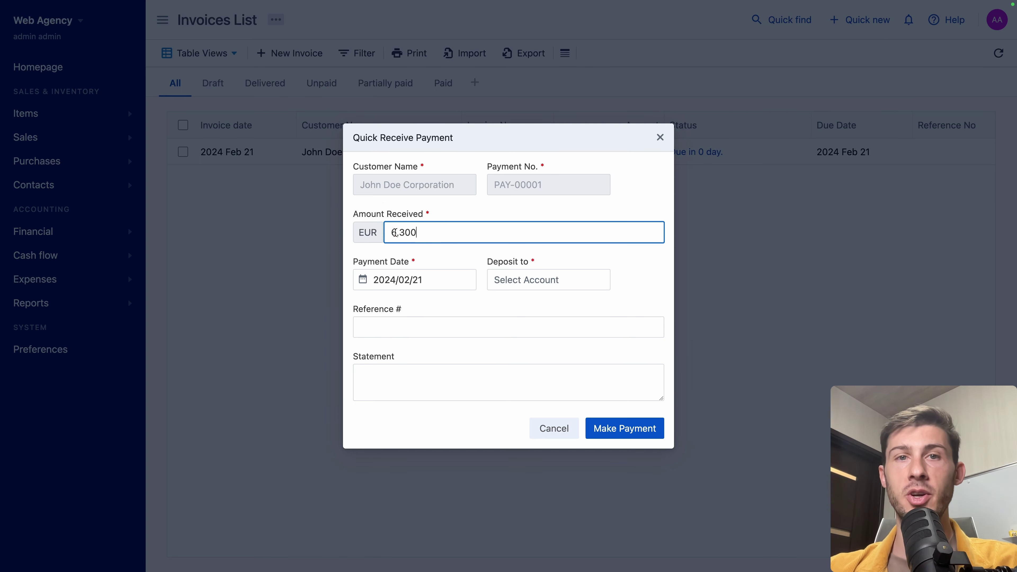
pyautogui.doubleClick(391, 233)
pyautogui.click(497, 279)
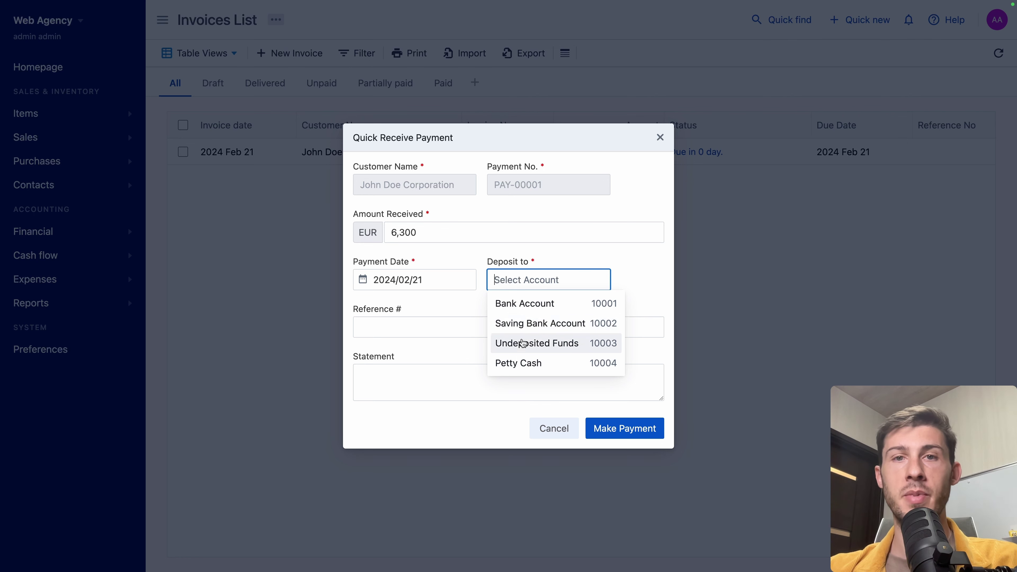
pyautogui.click(532, 305)
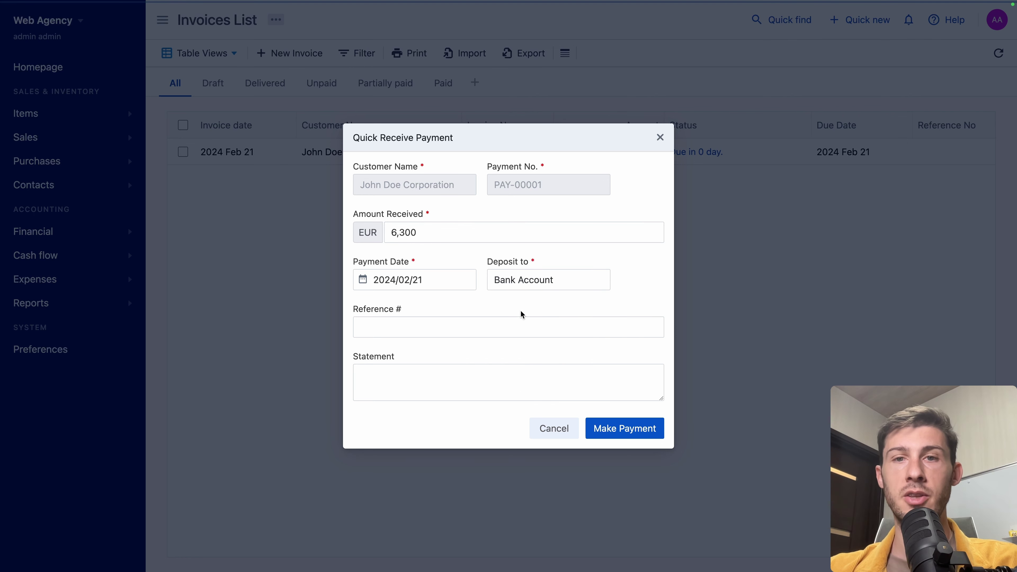
pyautogui.click(610, 427)
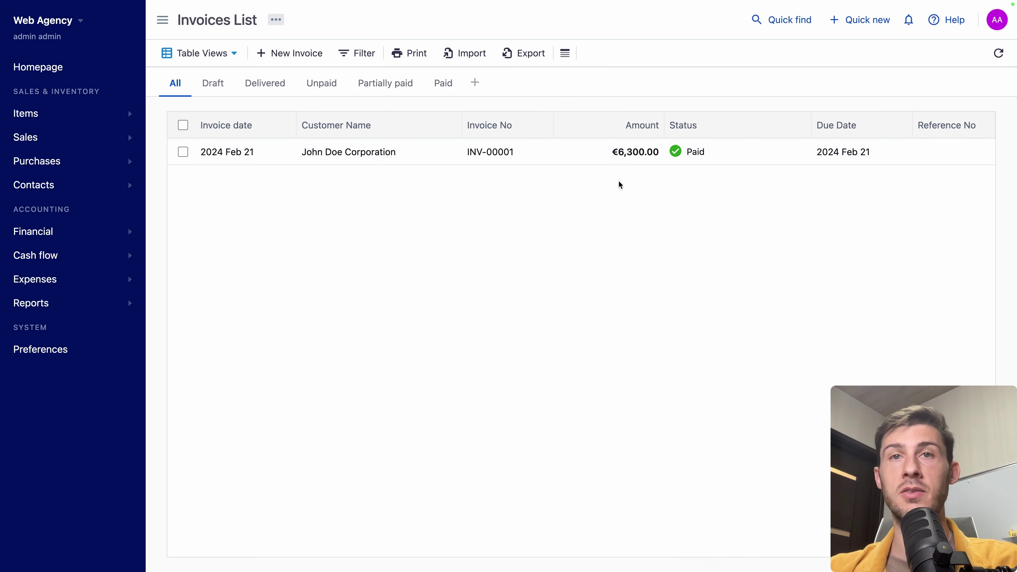
# Step: Return to the Accounts Chart to confirm Bank Account now holds €6,300.00
pyautogui.click(93, 232)
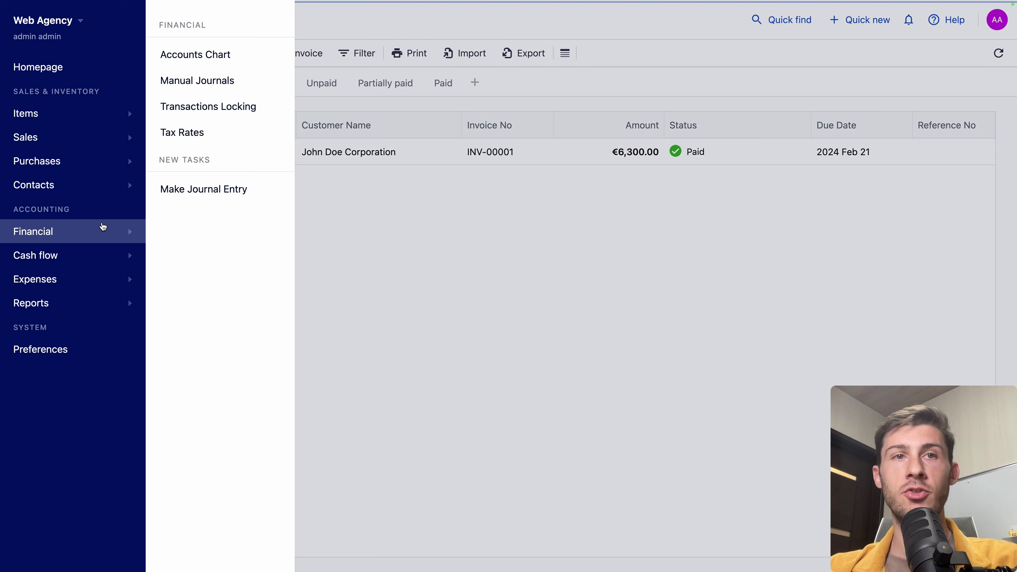
pyautogui.click(226, 51)
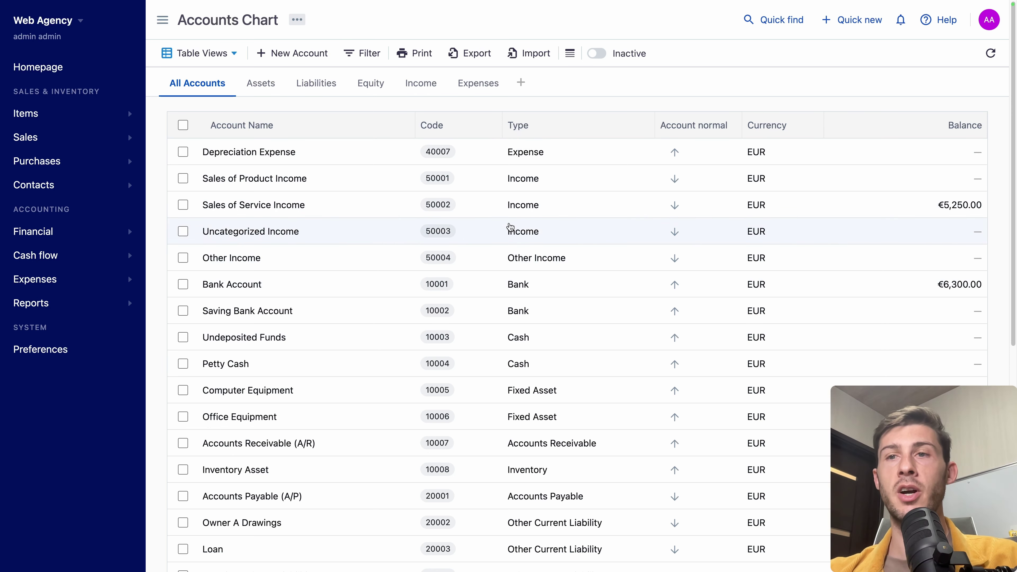
pyautogui.click(84, 277)
# Step: Start a new expense paid from Bank Account
pyautogui.click(206, 53)
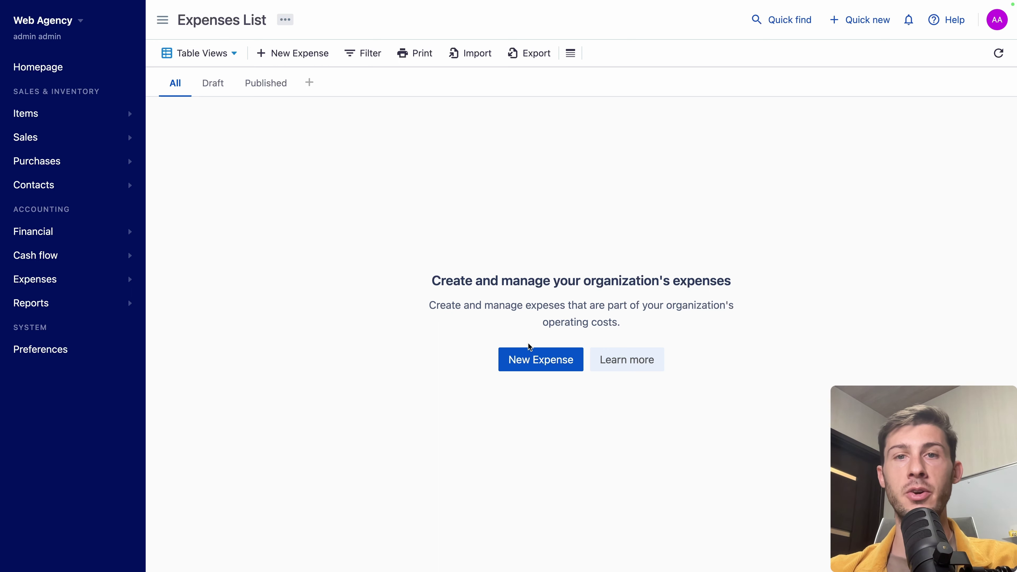
pyautogui.click(530, 352)
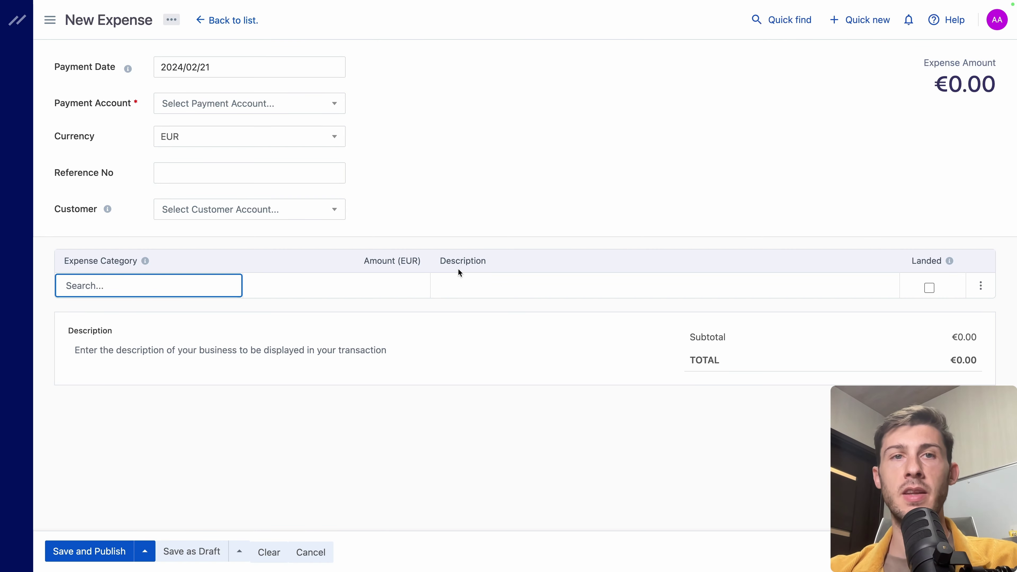
pyautogui.click(259, 117)
pyautogui.click(208, 150)
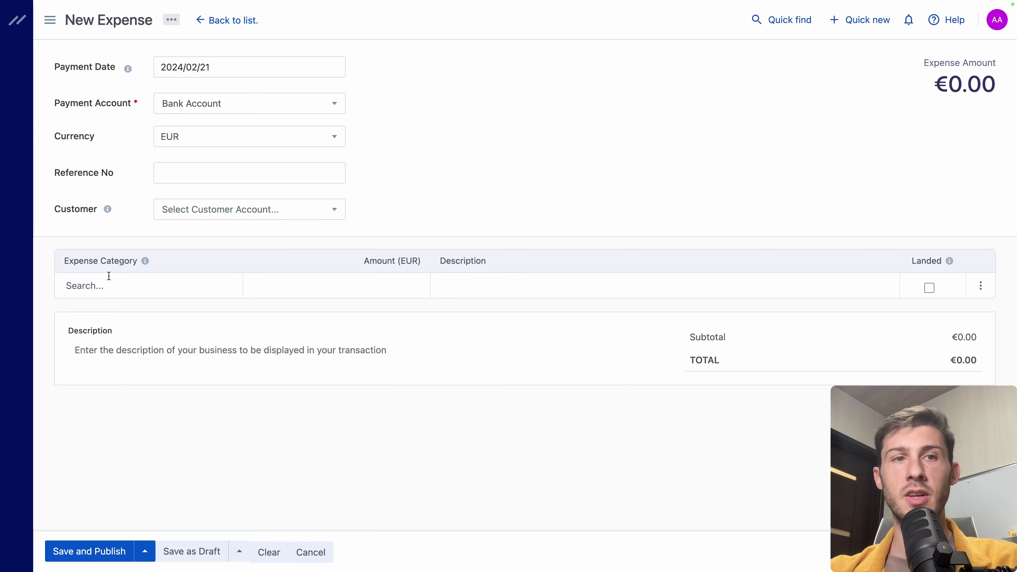
# Step: Categorize it as Depreciation Expense for 100, then save and publish it
pyautogui.click(97, 280)
pyautogui.write('a')
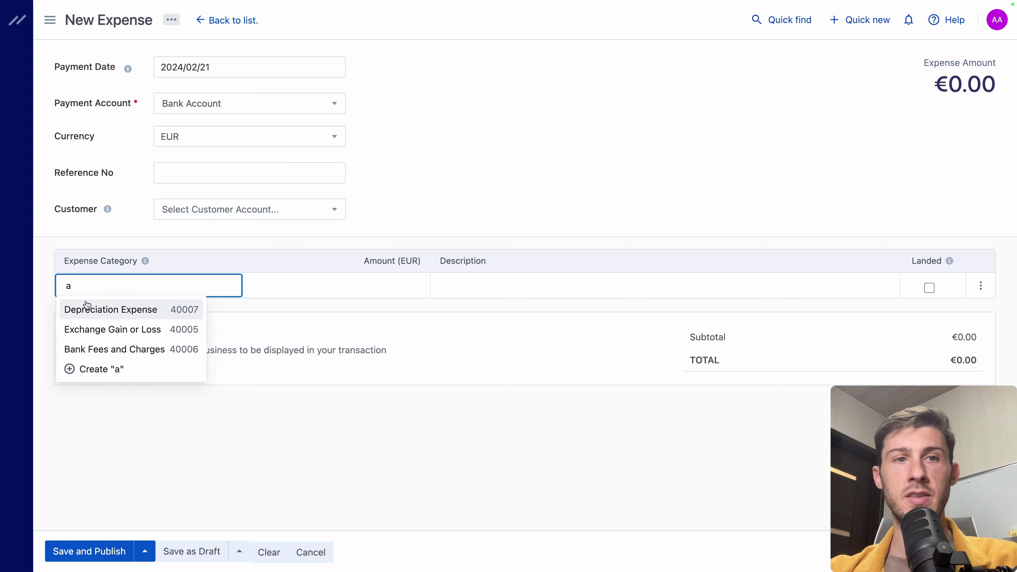
pyautogui.click(93, 308)
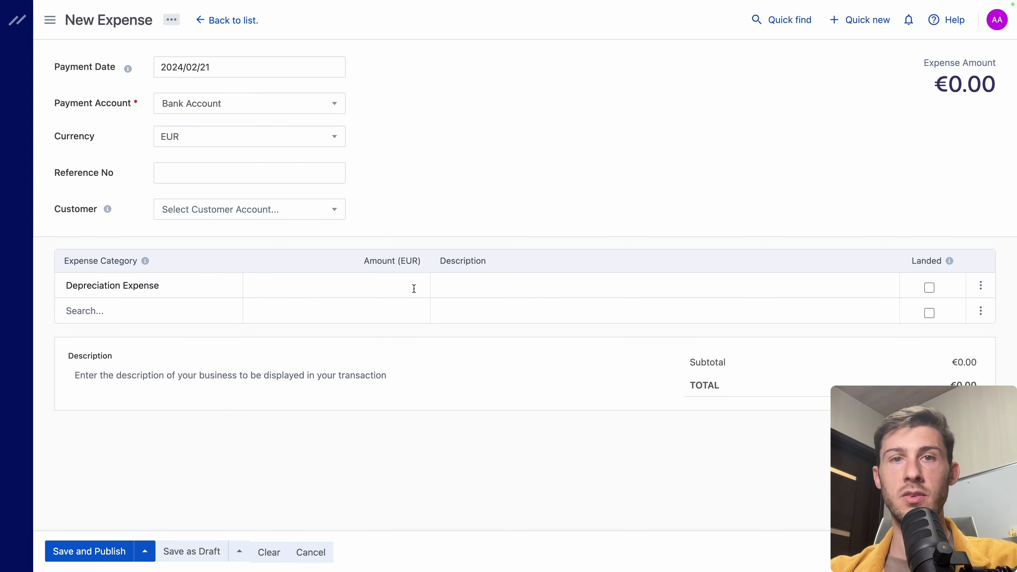
pyautogui.click(406, 289)
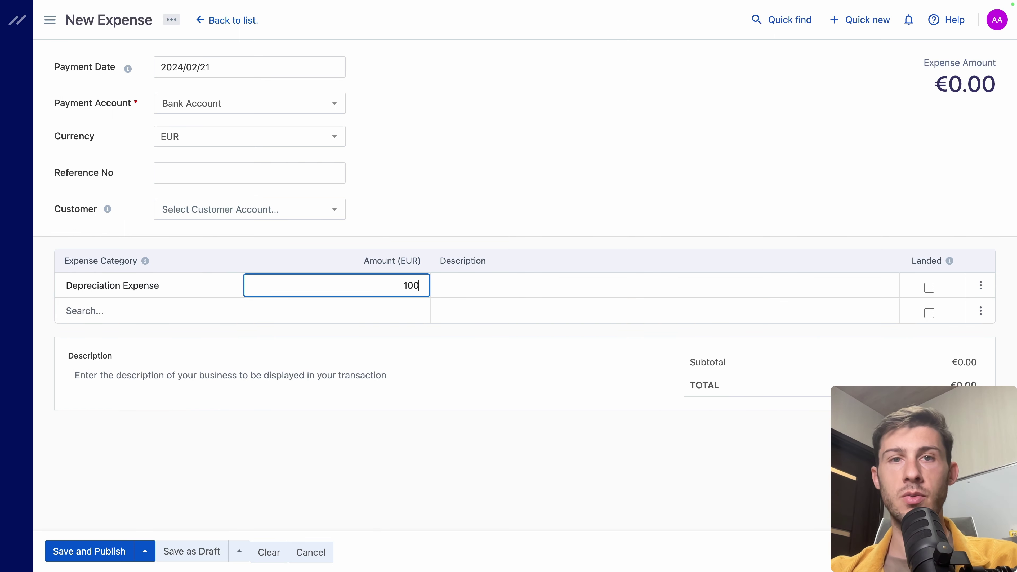
pyautogui.write('100')
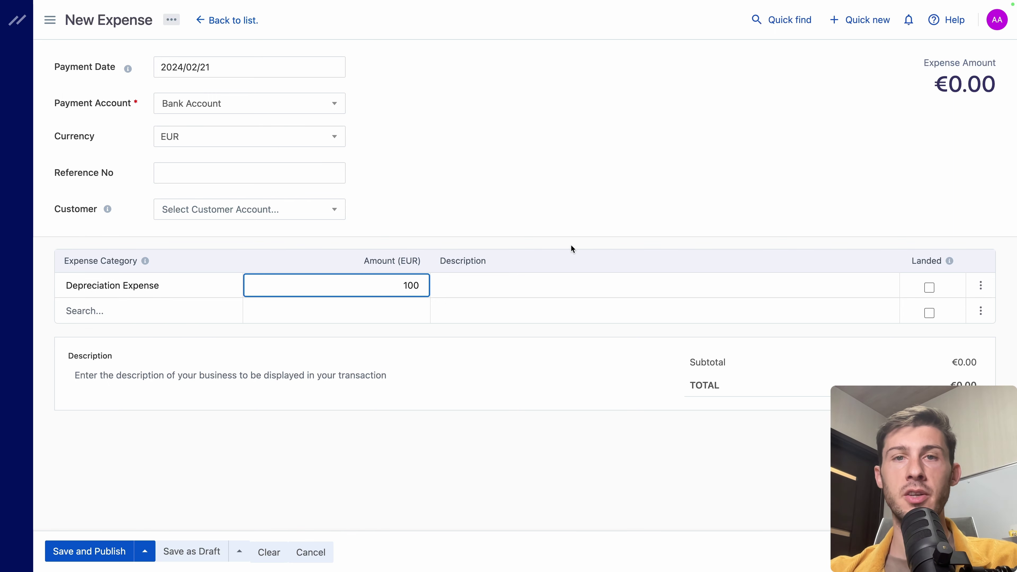
pyautogui.click(413, 427)
pyautogui.click(63, 547)
# Step: Reopen the Accounts Chart to check Depreciation Expense €100.00 and Bank Account €6,200.00
pyautogui.click(89, 238)
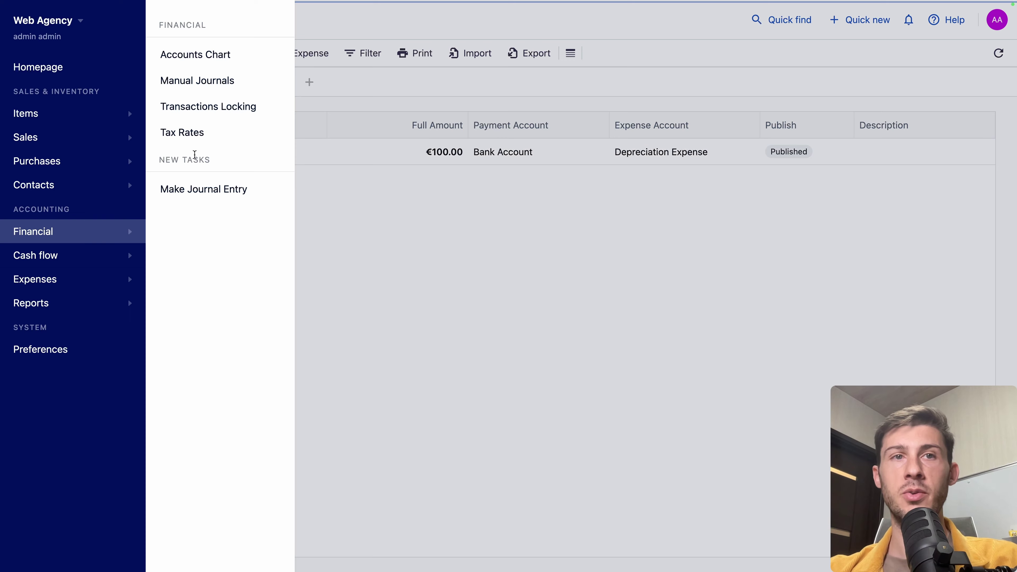
pyautogui.click(206, 61)
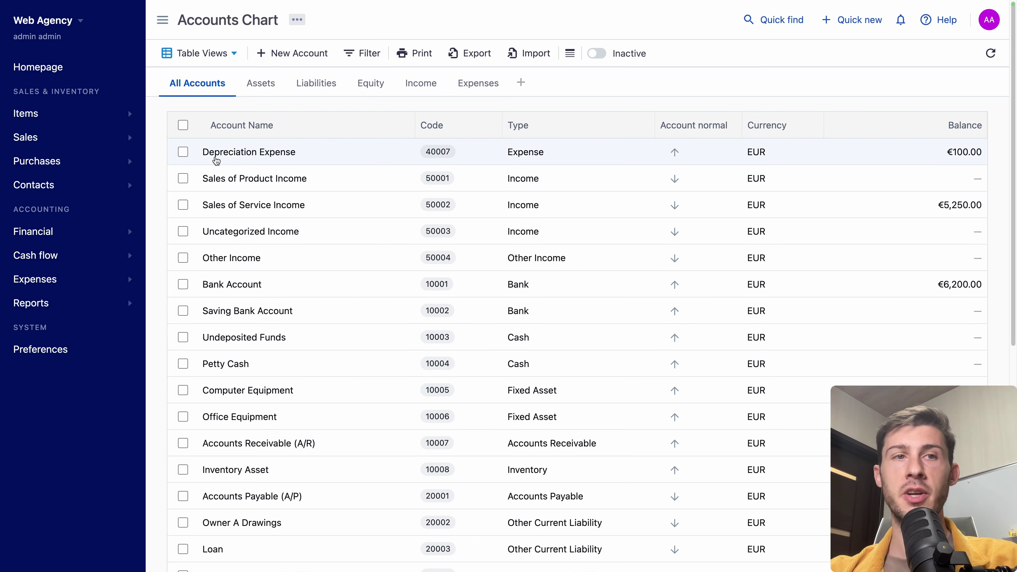
pyautogui.click(50, 303)
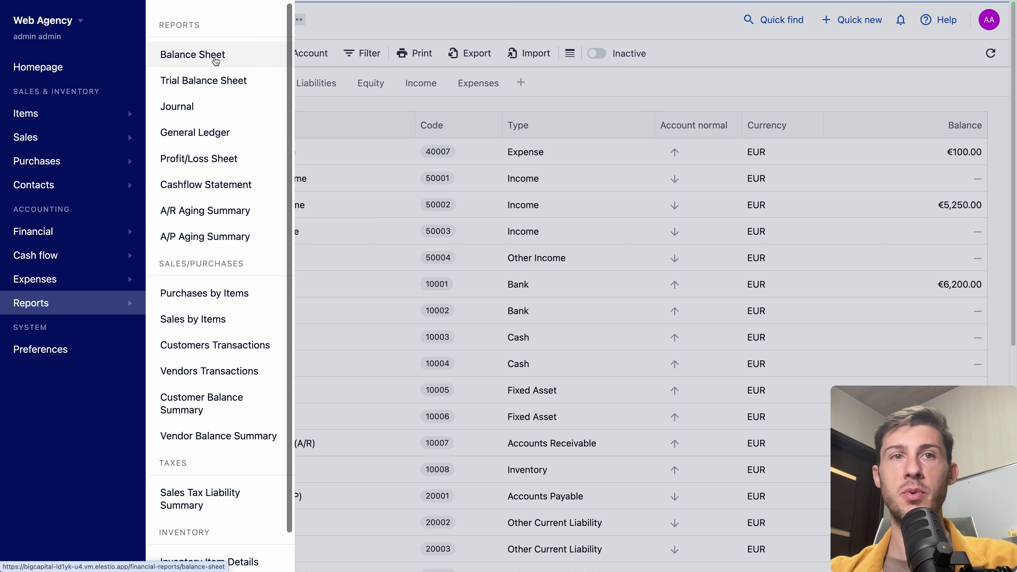
# Step: Review the Balance Sheet's €6,200.00 total assets against Tax Payable and Net Income
pyautogui.click(215, 60)
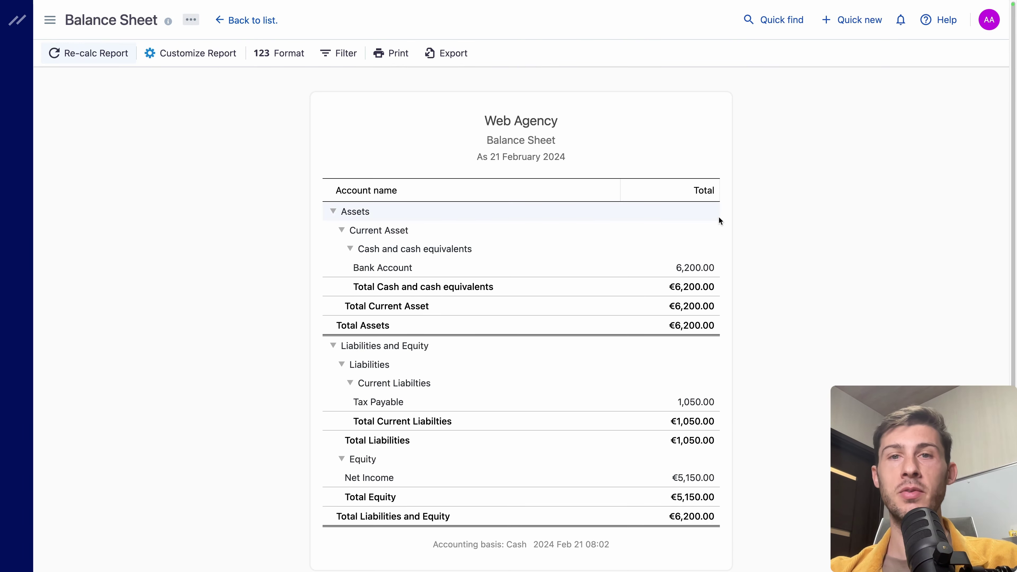
pyautogui.scroll(-1, 801, 408)
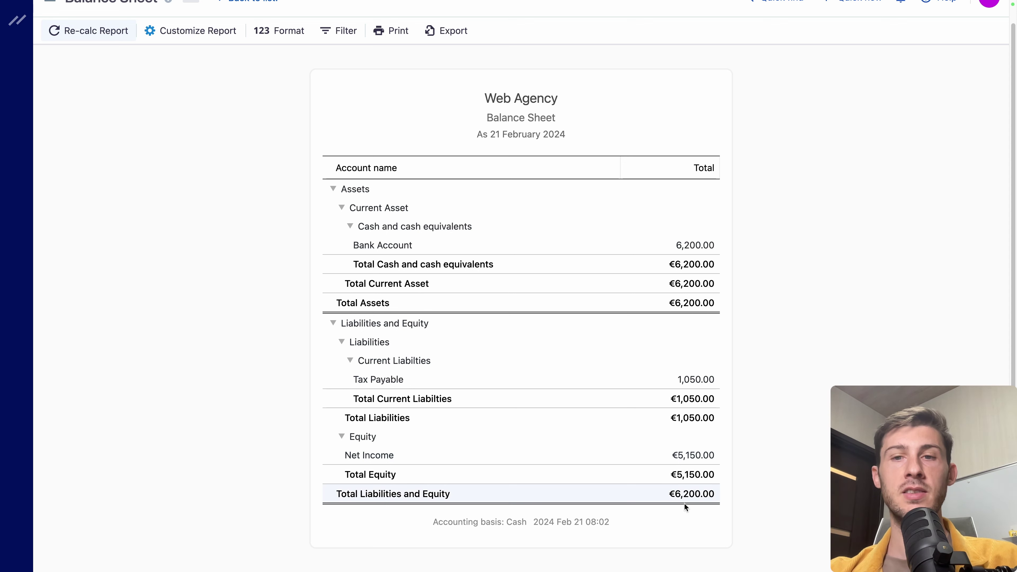
pyautogui.scroll(1, 252, 287)
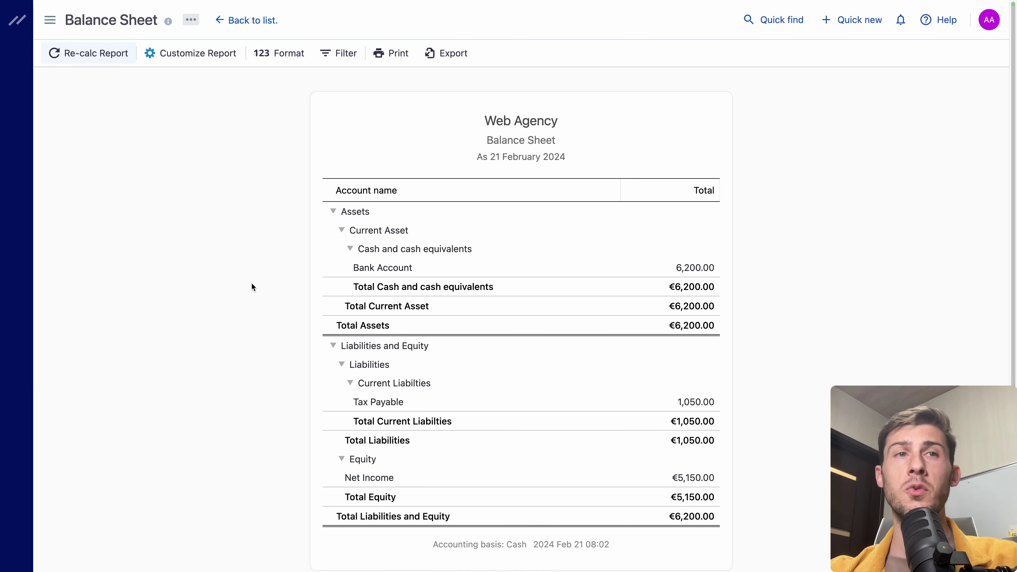
pyautogui.click(48, 21)
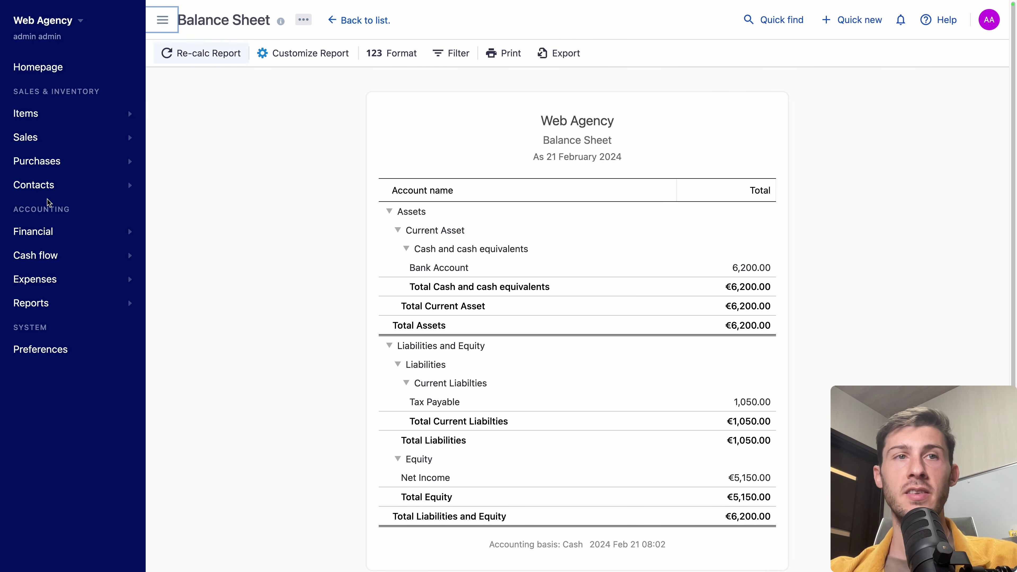
# Step: View the Preferences Users list and preview Invite User roles without sending an invitation
pyautogui.click(58, 349)
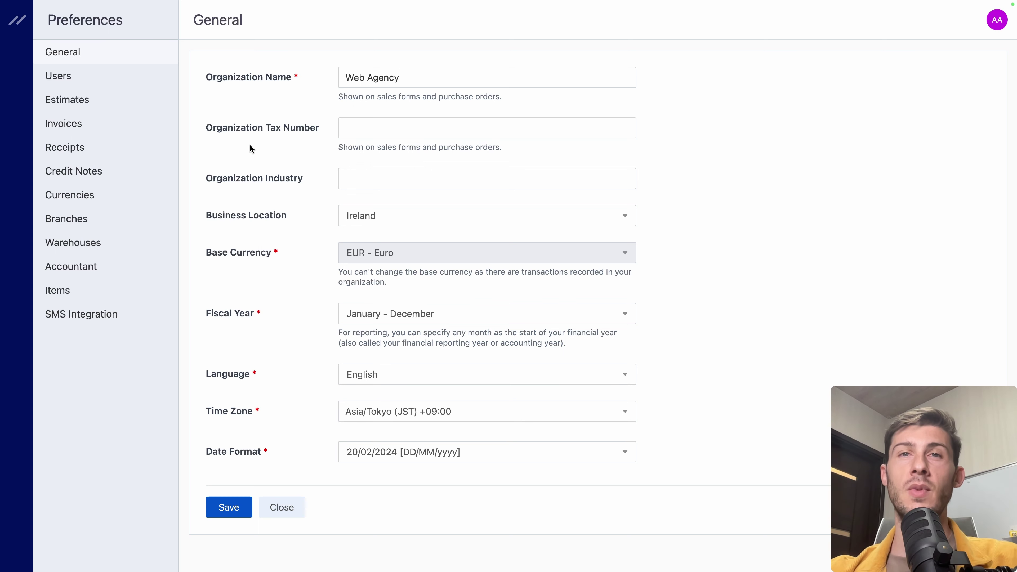
pyautogui.click(130, 87)
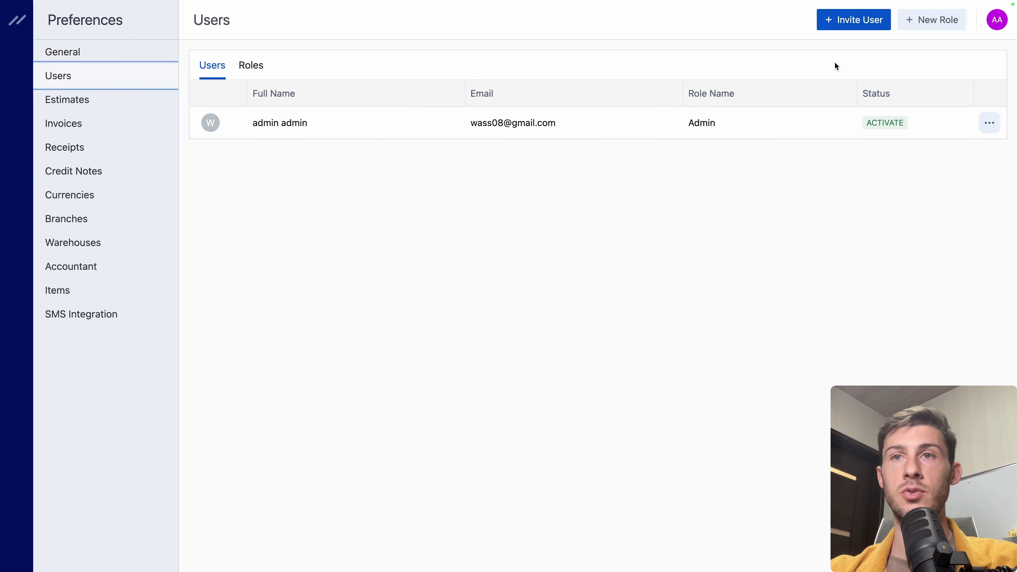
pyautogui.click(854, 24)
pyautogui.click(434, 332)
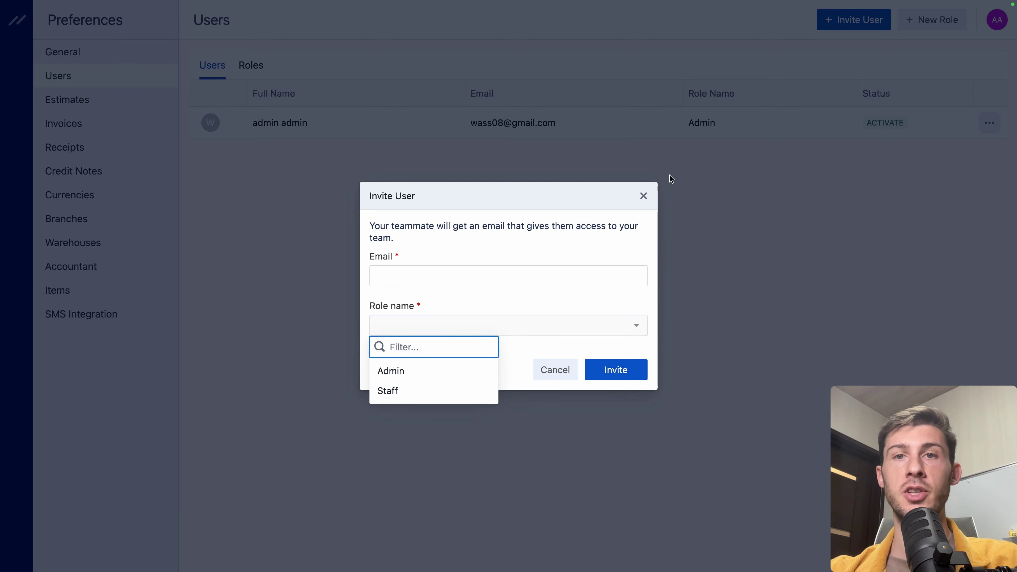
pyautogui.click(643, 196)
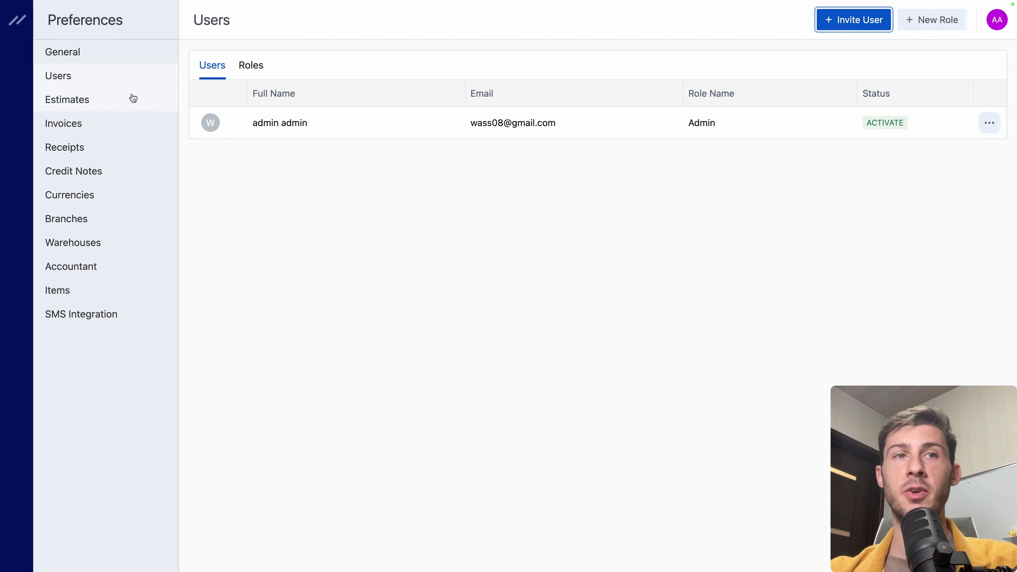
# Step: Browse the Estimates, Invoices and Credit Notes preference pages
pyautogui.click(132, 99)
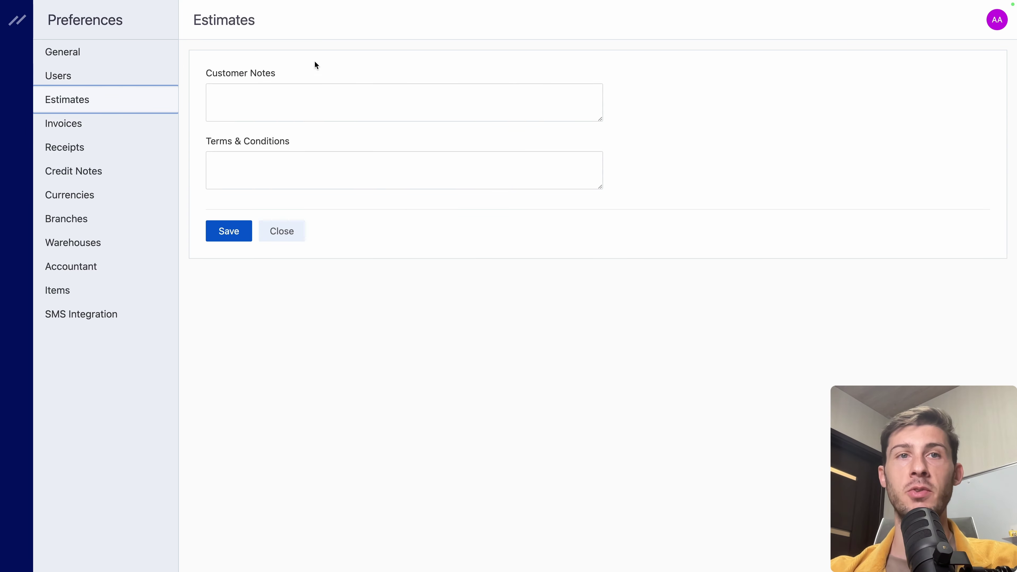
pyautogui.click(91, 124)
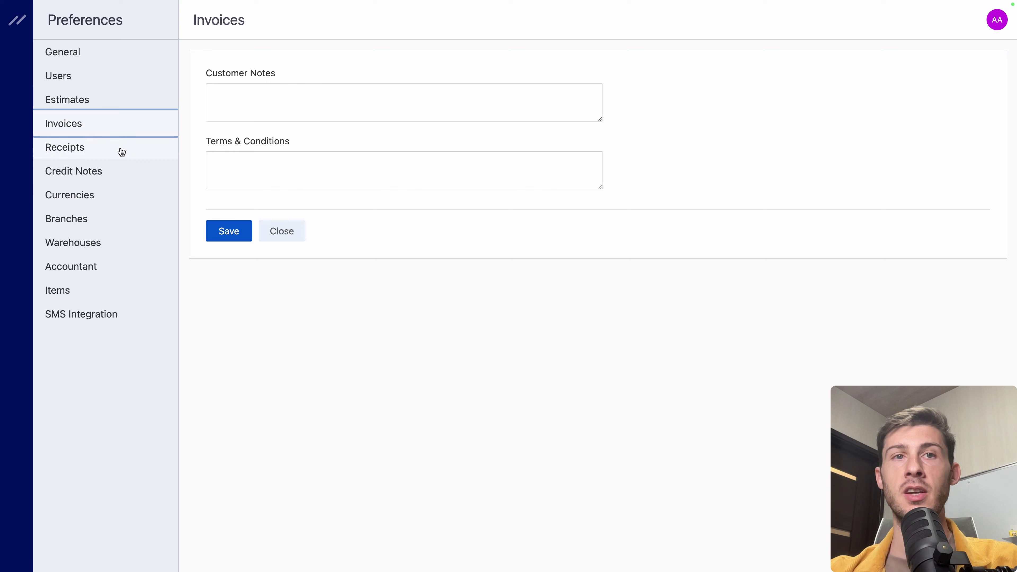
pyautogui.click(108, 168)
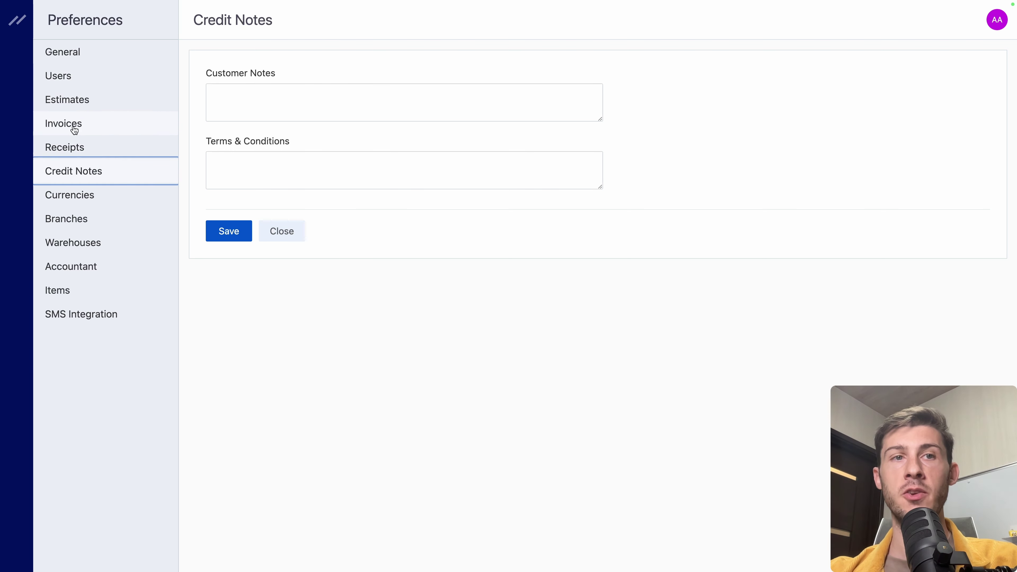
# Step: Delete Canadian Dollar from the Currencies list
pyautogui.click(75, 206)
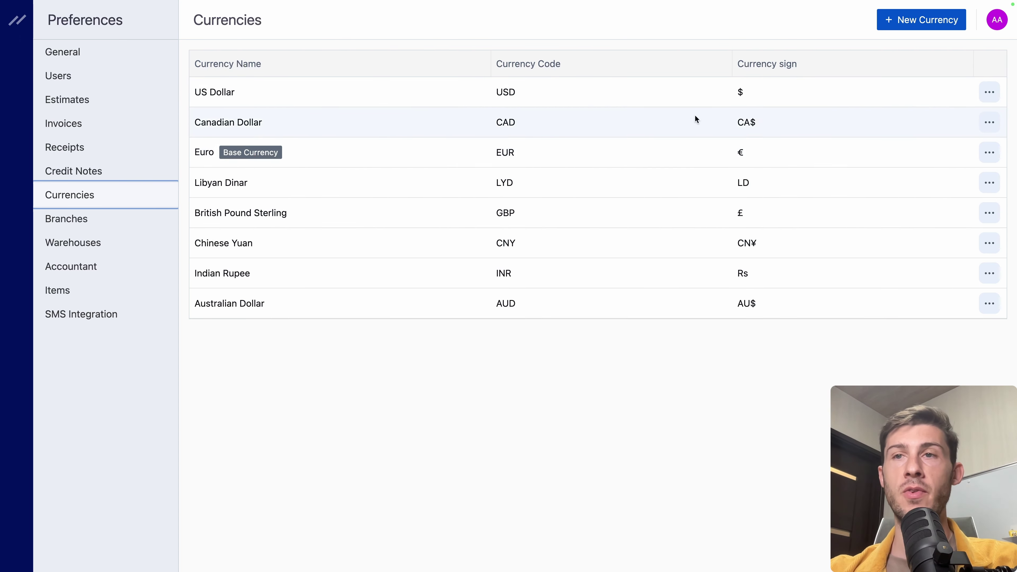
pyautogui.click(989, 127)
pyautogui.click(908, 122)
pyautogui.click(608, 311)
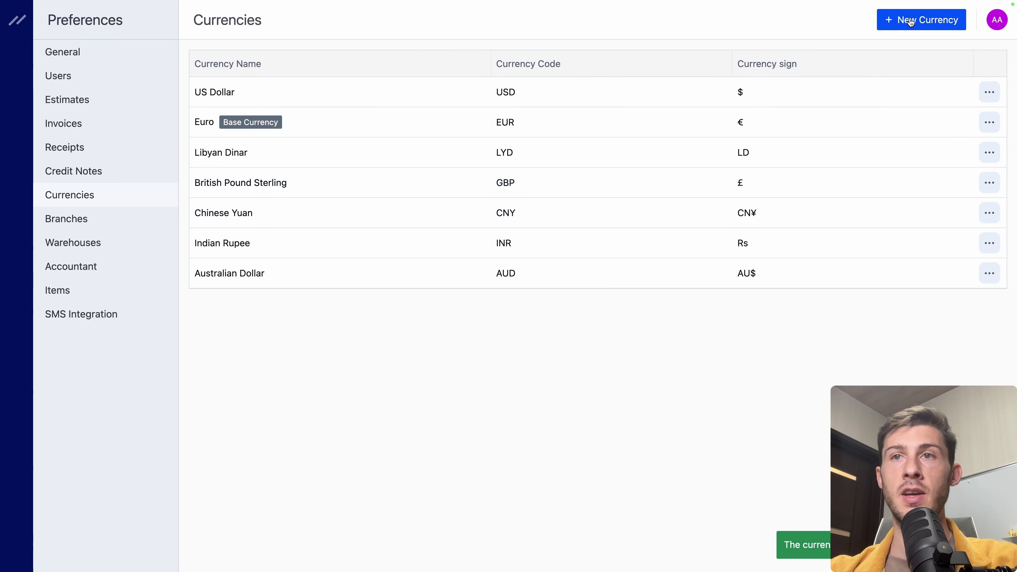
# Step: Browse the New Currency codes and close the form without adding one
pyautogui.click(920, 19)
pyautogui.click(425, 230)
pyautogui.scroll(-10, 440, 371)
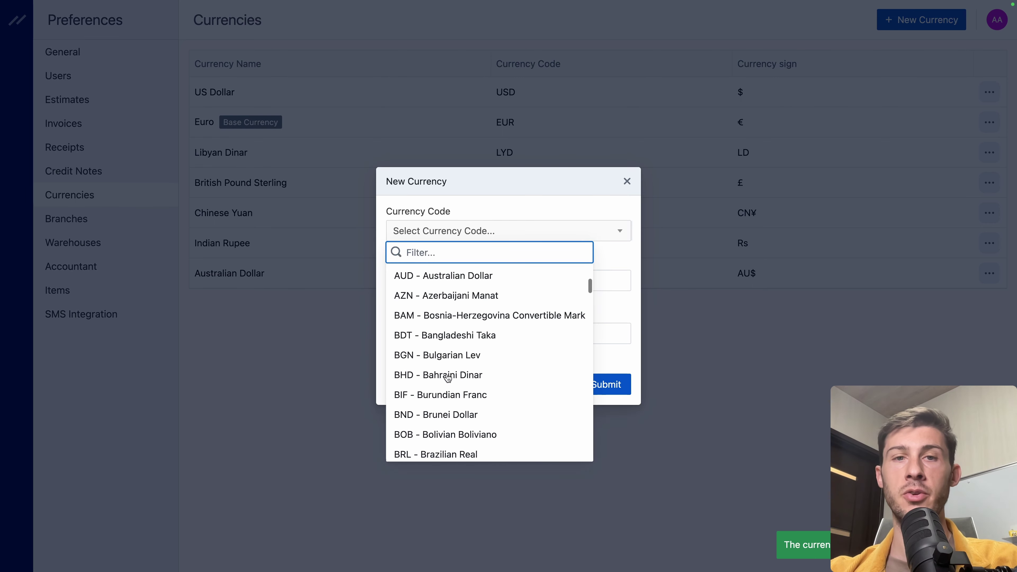
pyautogui.press('Escape')
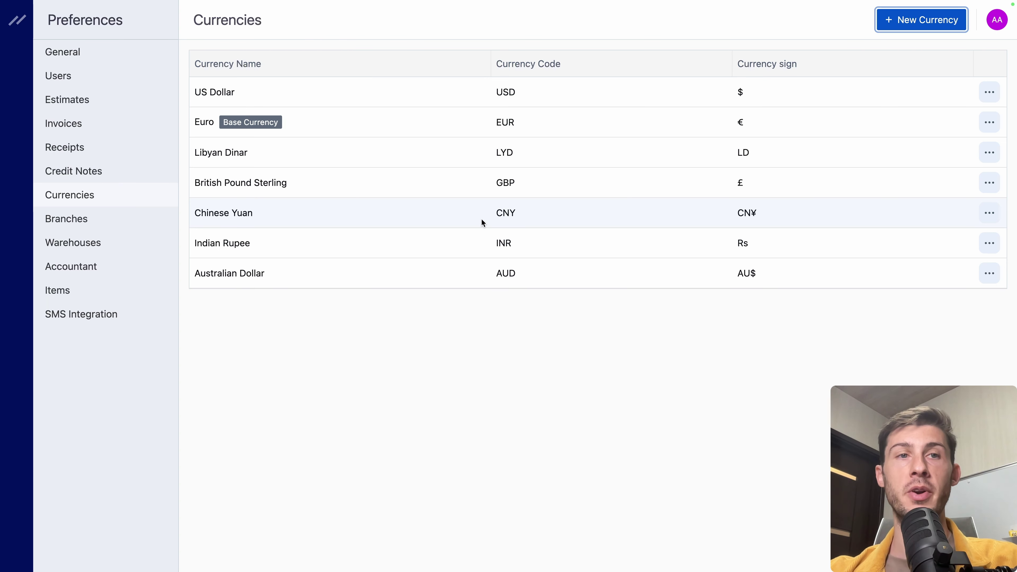
# Step: Open the Branches preferences and read the Activate Branches dialog
pyautogui.click(86, 223)
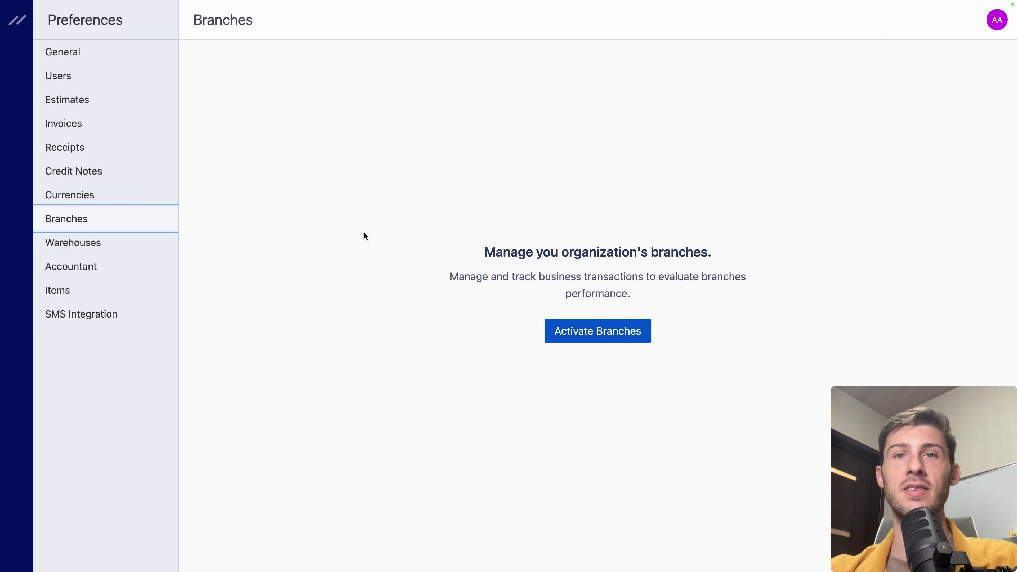
pyautogui.click(574, 331)
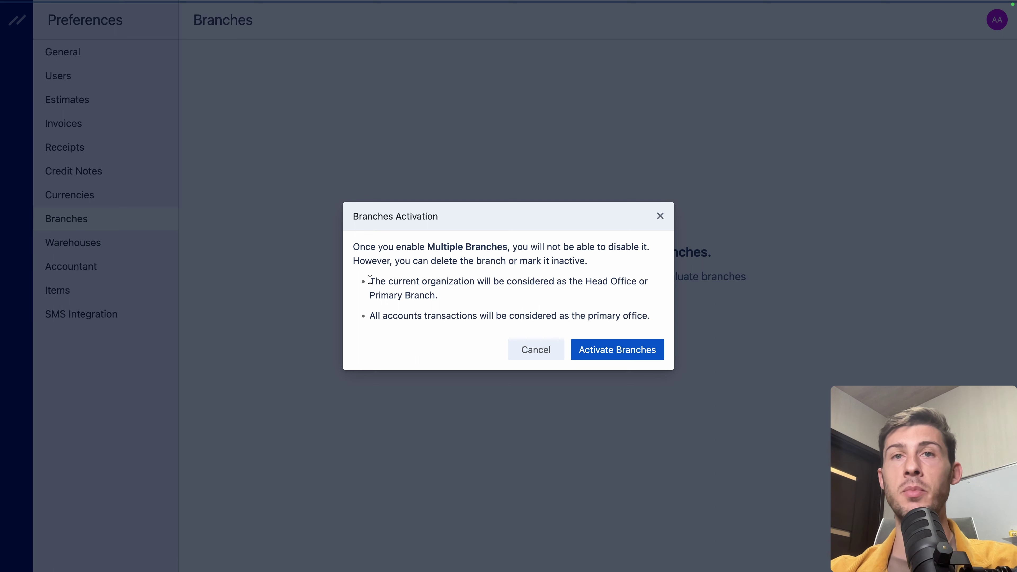
pyautogui.moveTo(370, 279); pyautogui.dragTo(532, 294)
pyautogui.click(532, 295)
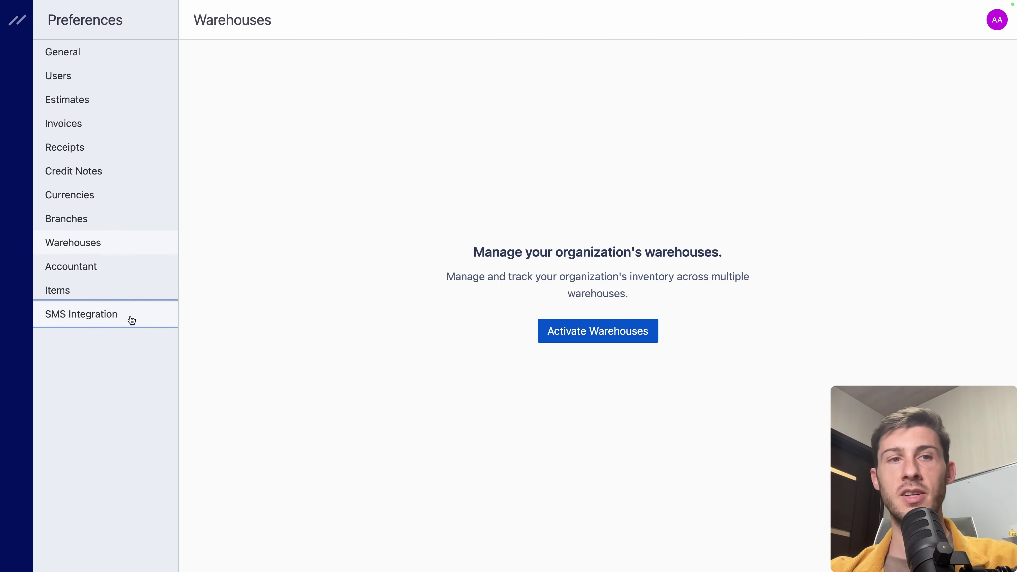
# Step: Open SMS Integration preferences and scroll through the SMS Messages templates
pyautogui.click(129, 320)
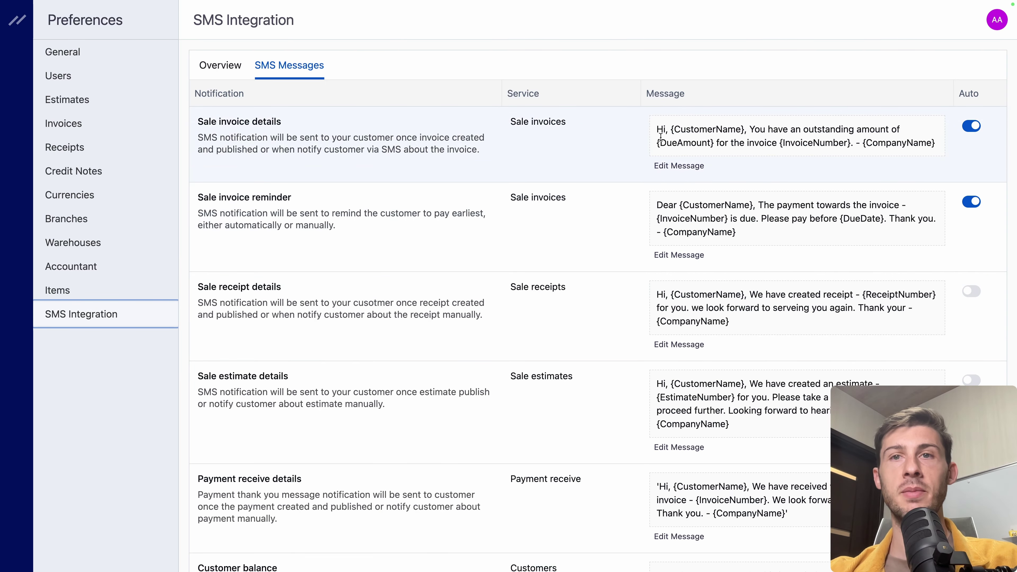
pyautogui.scroll(-2, 544, 356)
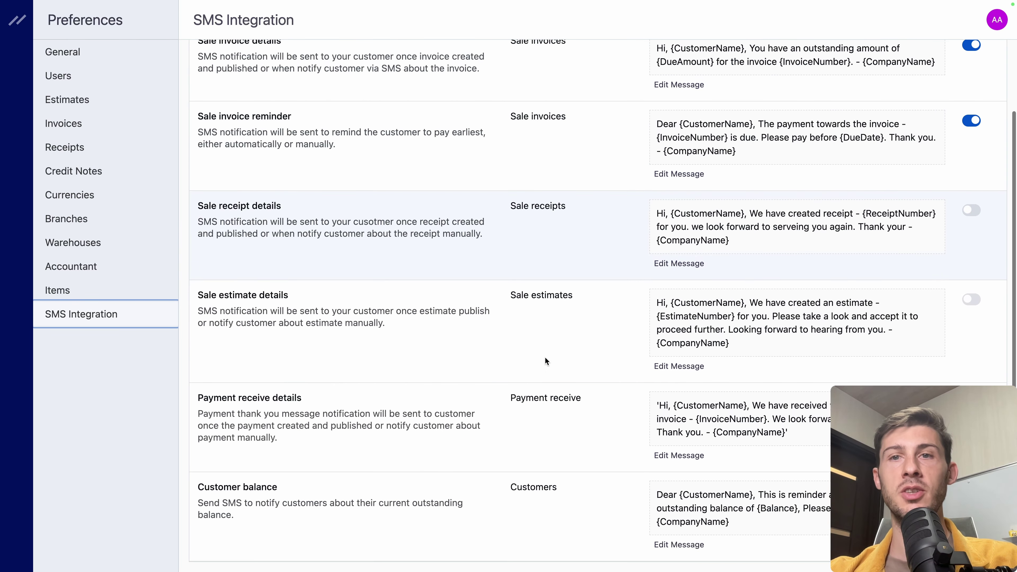
pyautogui.scroll(2, 545, 356)
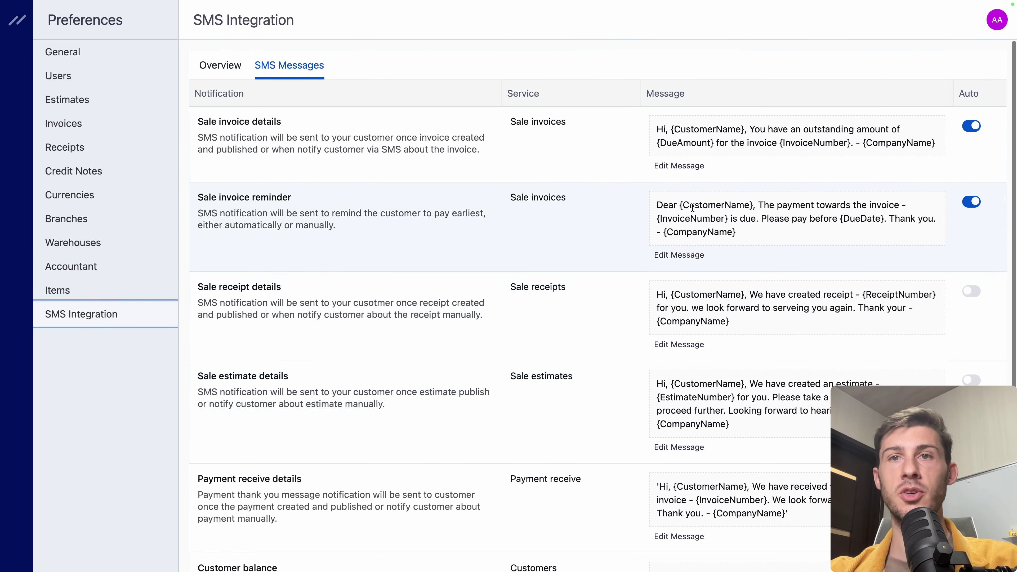